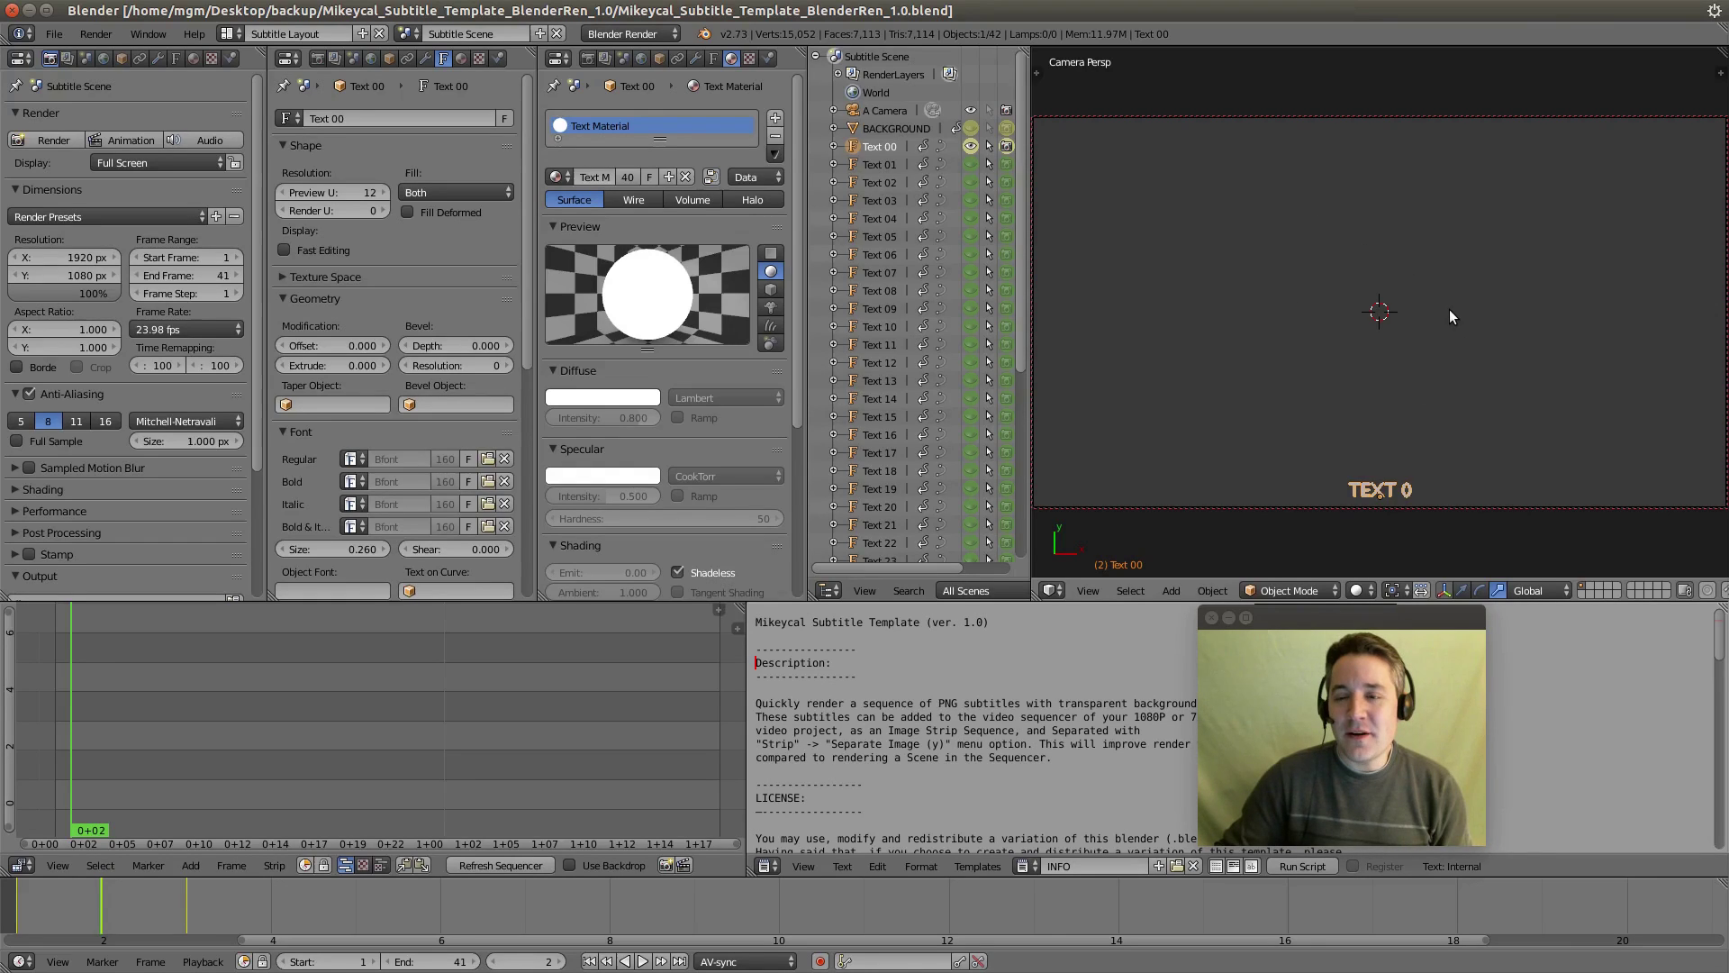
Step: Select Text 00 and scroll through the numbered Text subtitle objects in the outliner
right_click(1362, 487)
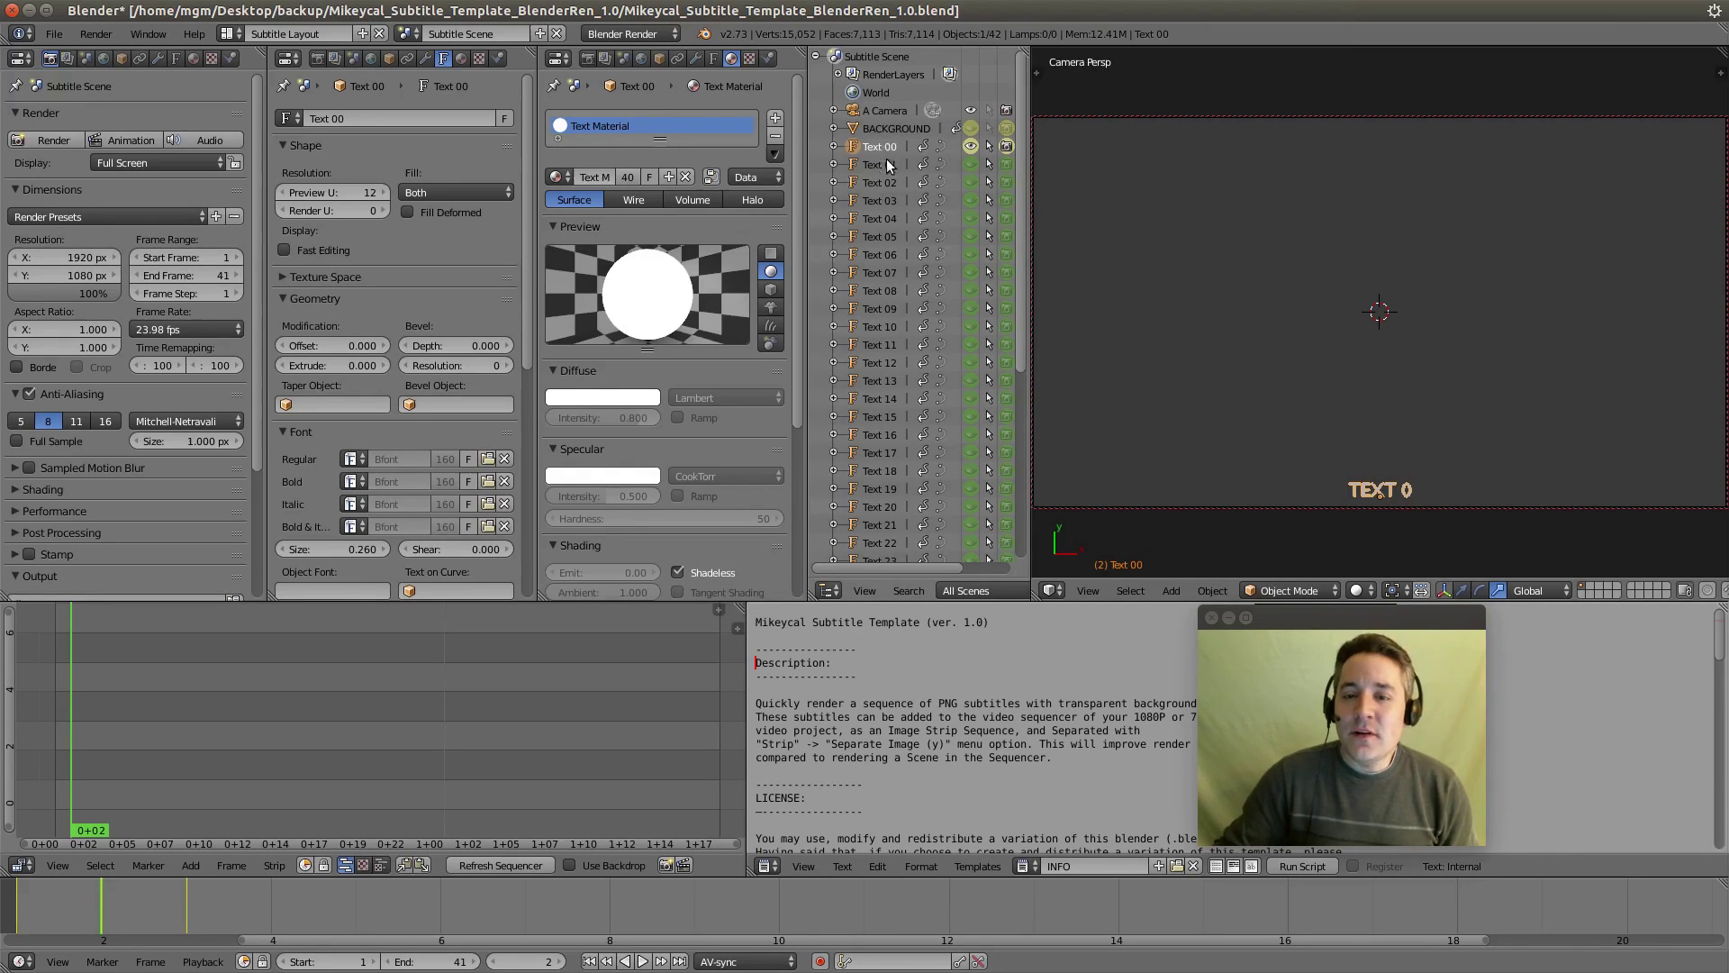
scroll(890, 162, down, 2)
scroll(902, 200, down, 7)
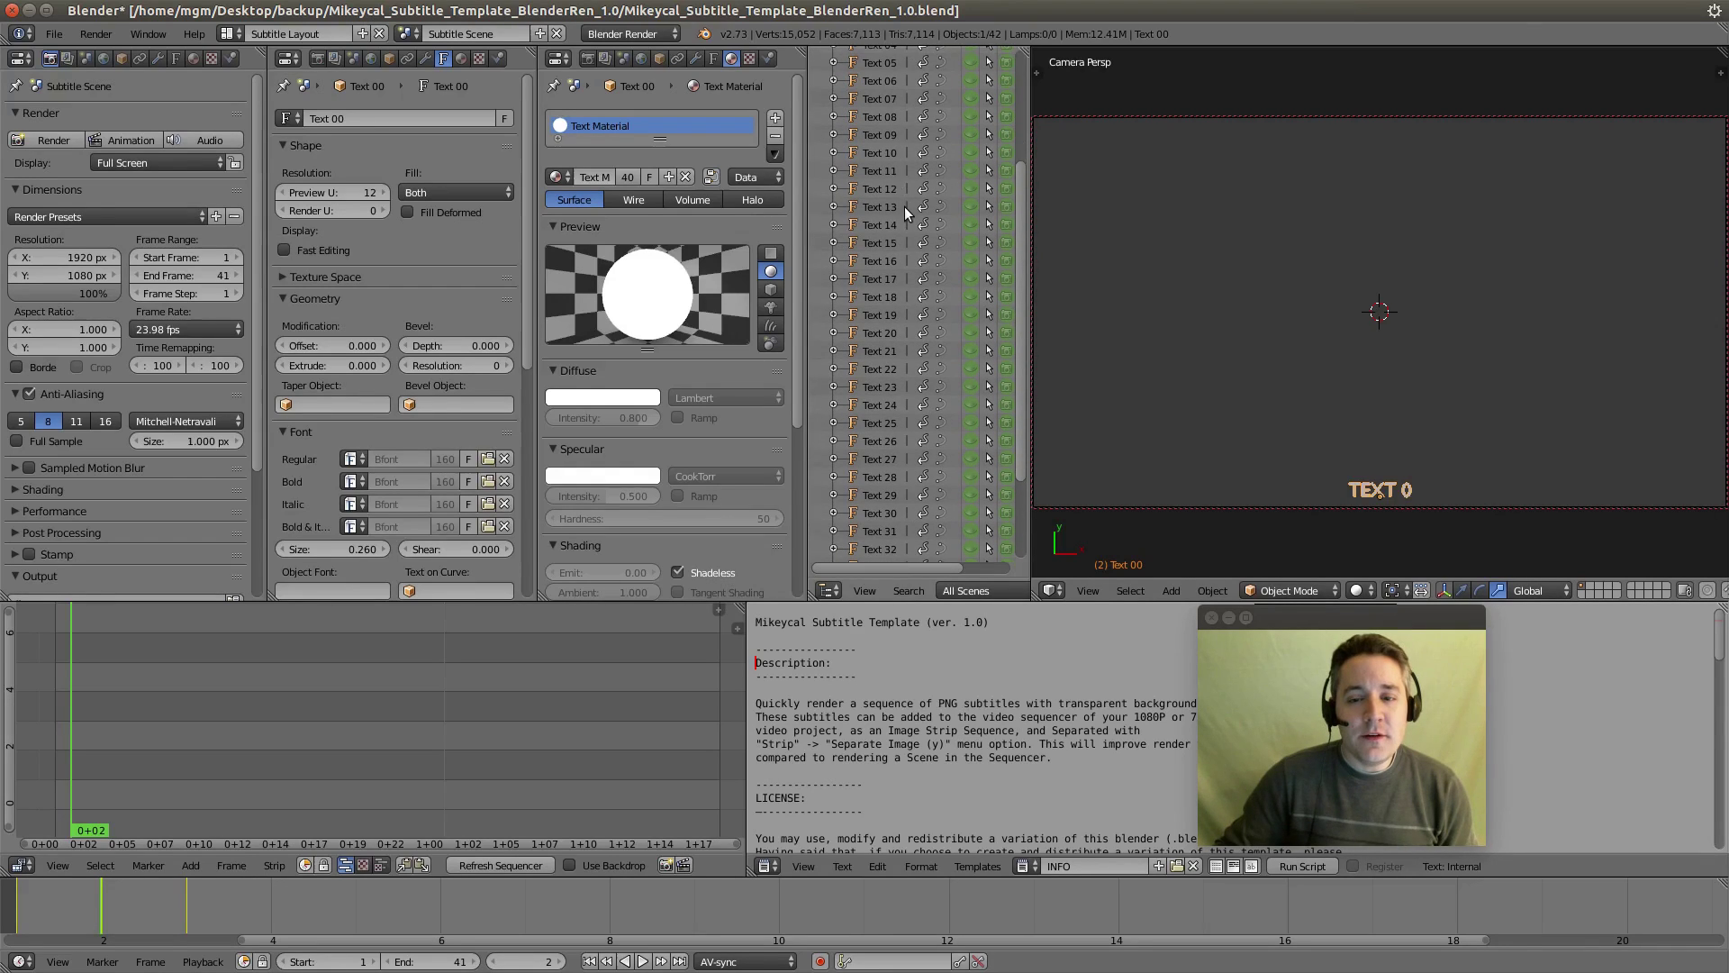
scroll(888, 297, up, 7)
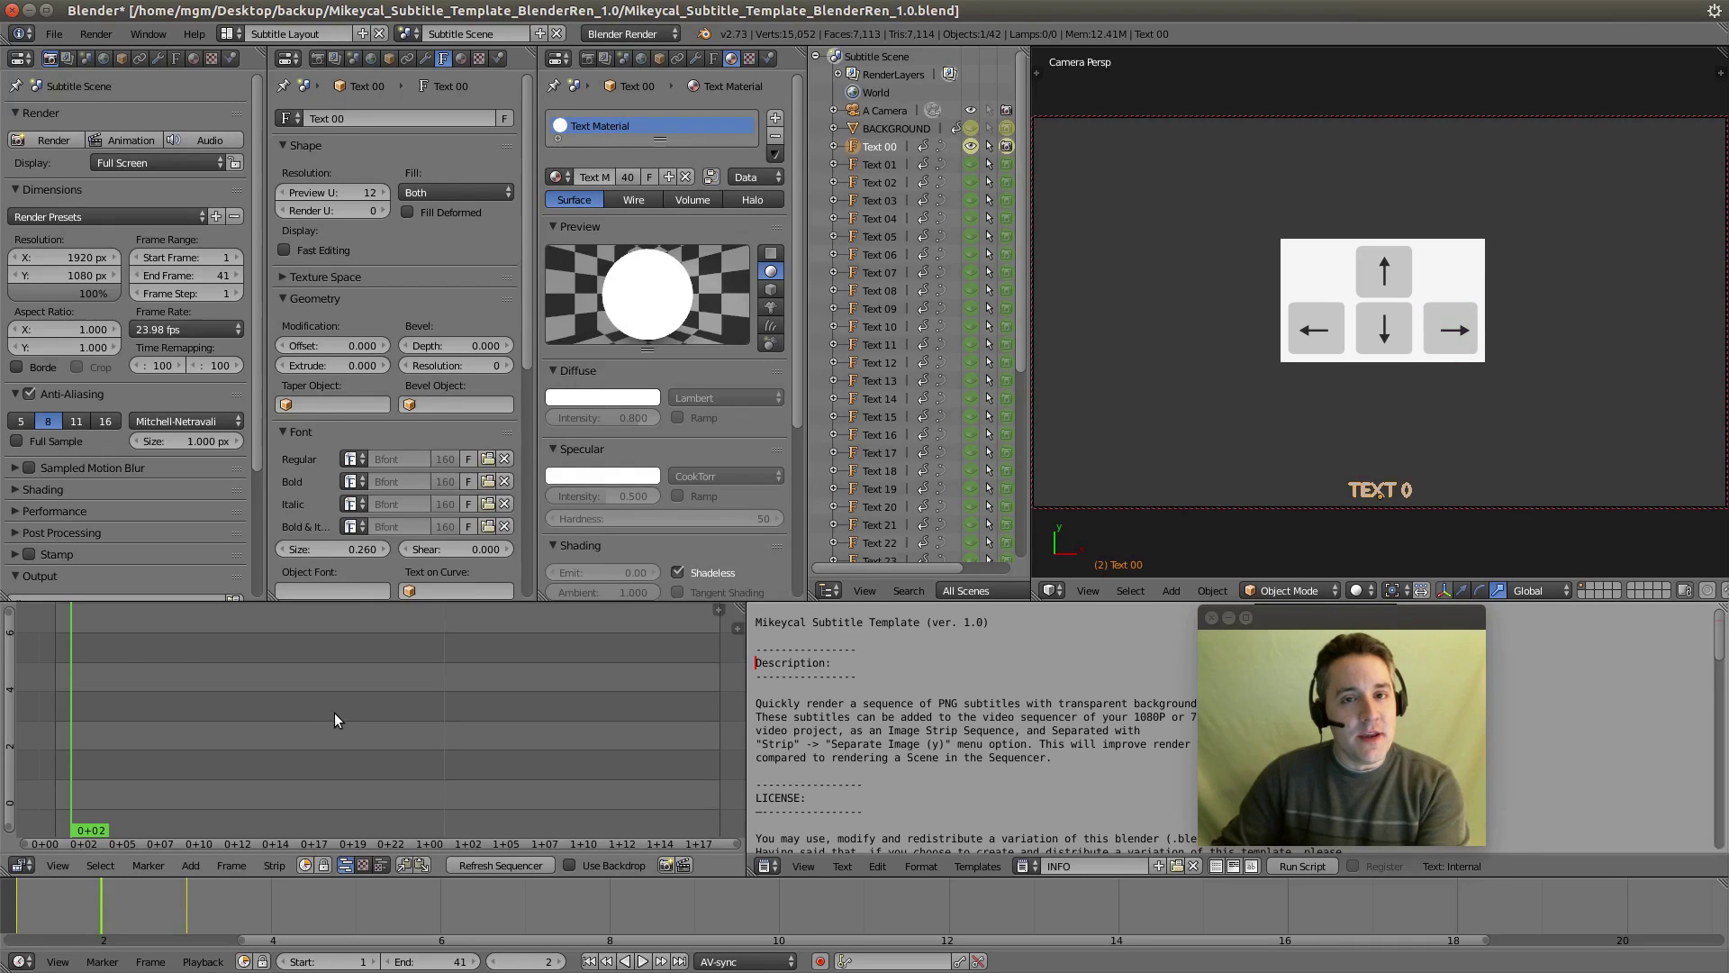
key(Right)
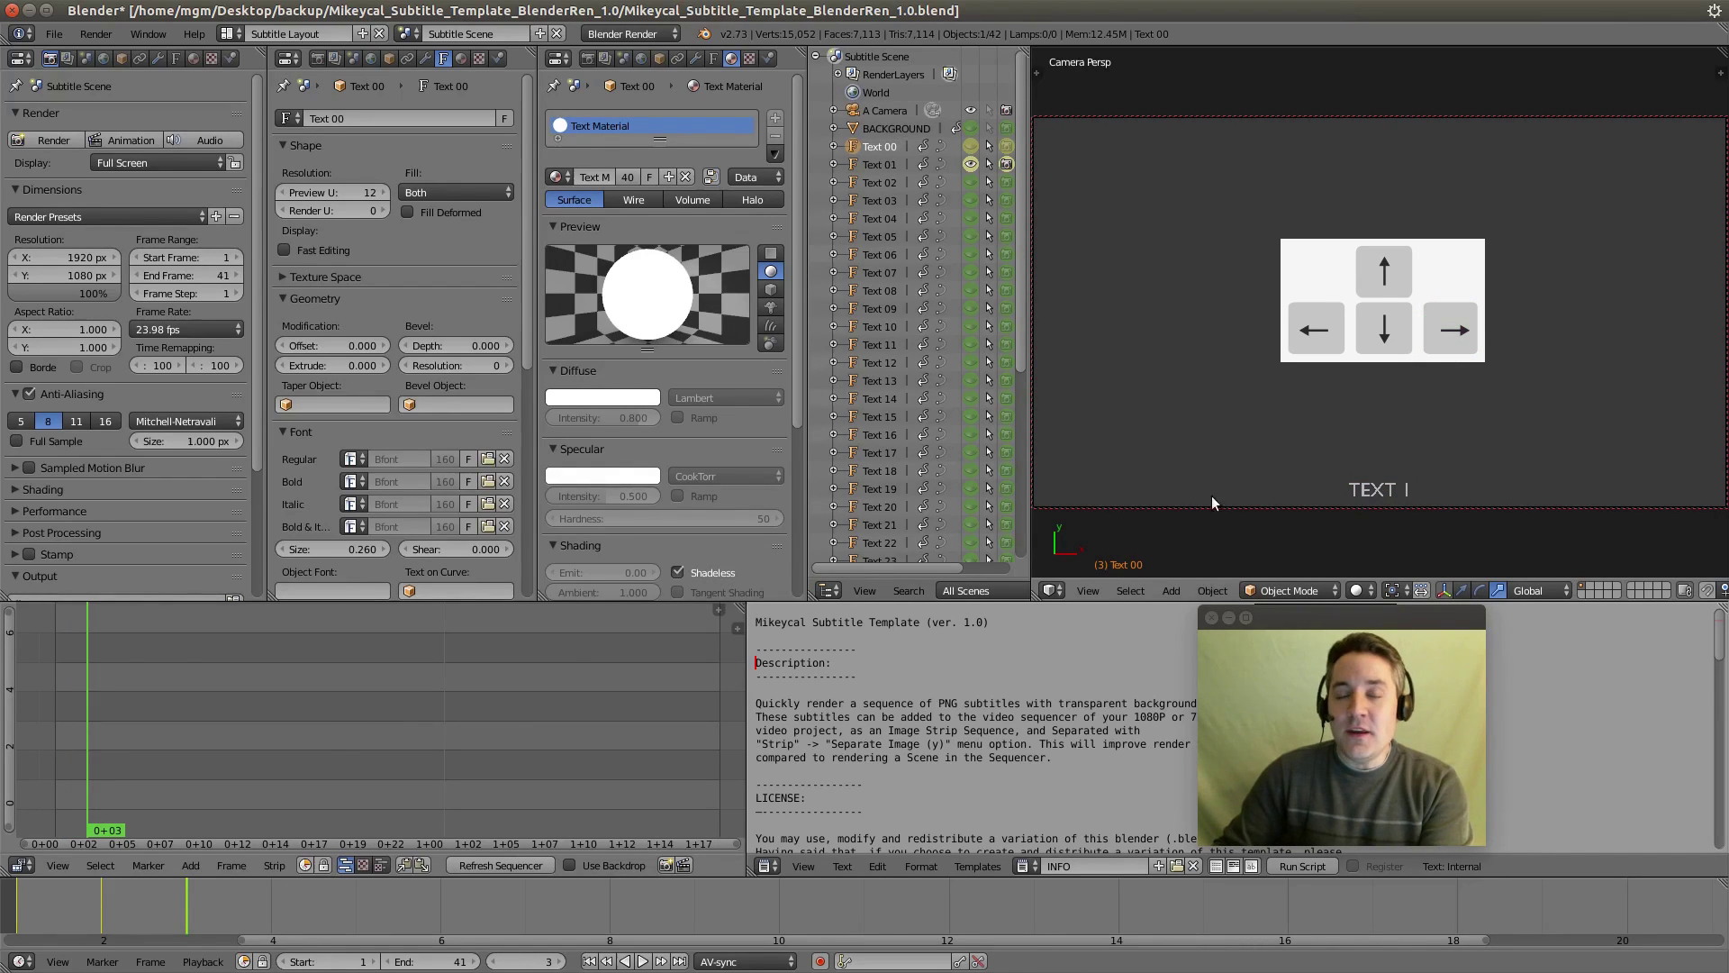
key(Right)
key(Right)
key(Right)
key(Right)
key(Right)
key(Right)
key(Right)
key(Right)
key(Right)
key(Right)
key(Right)
key(Right)
key(Right)
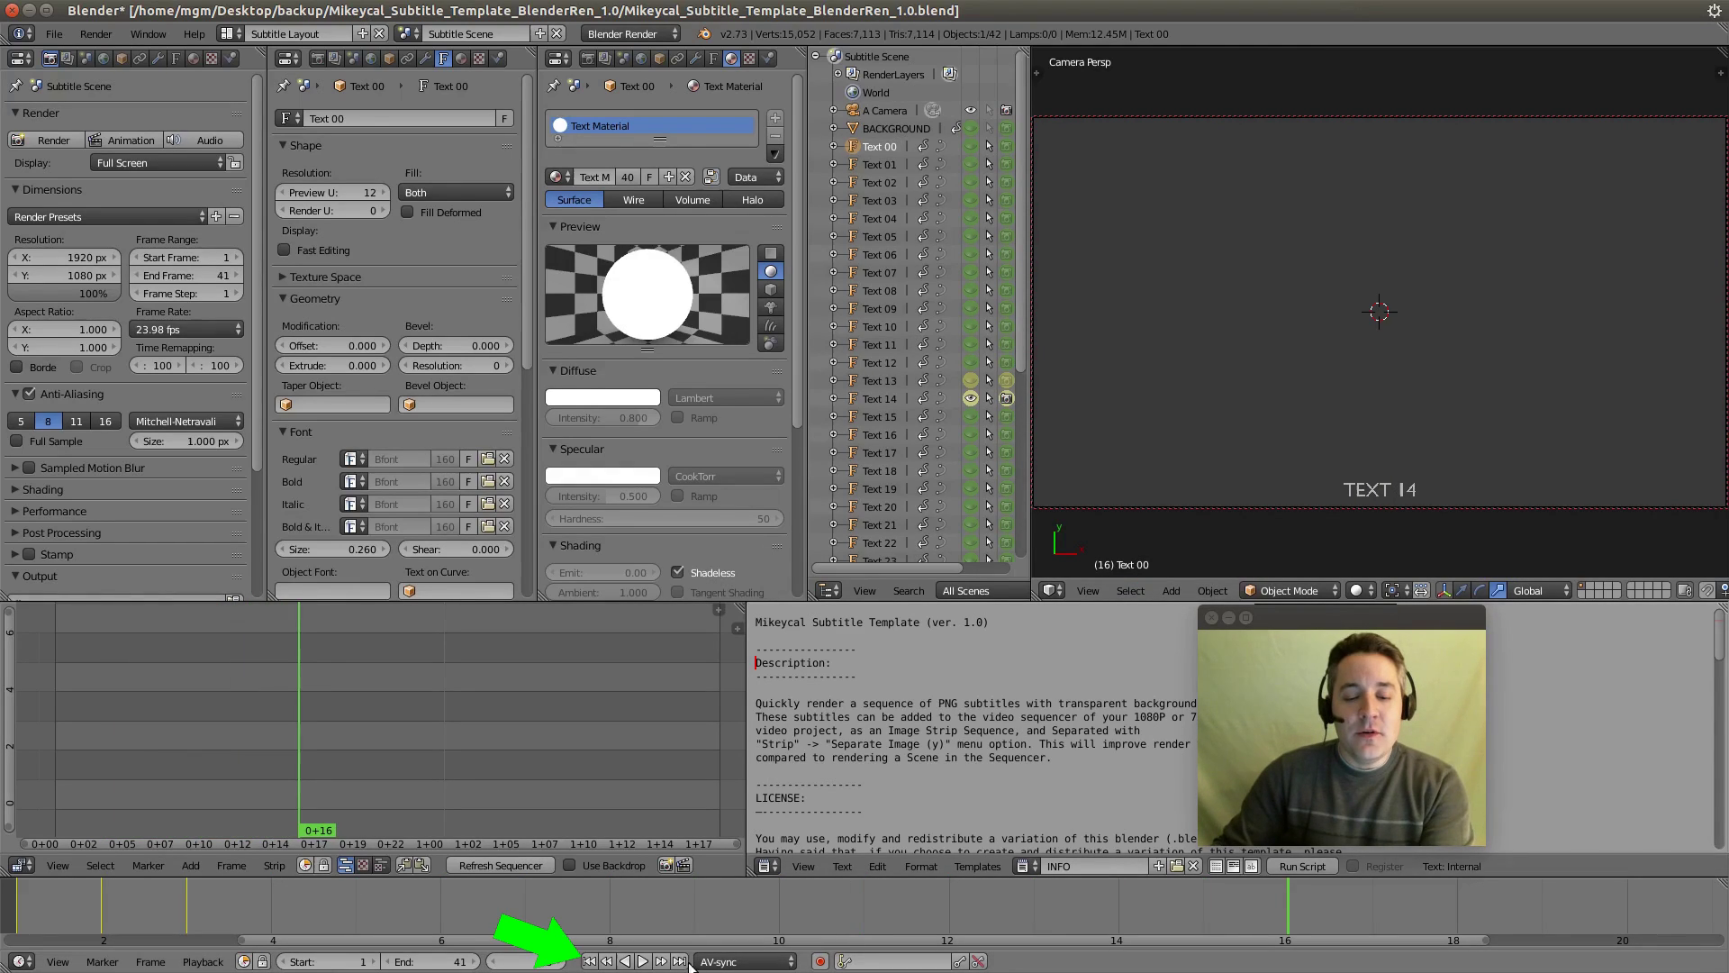
click(591, 962)
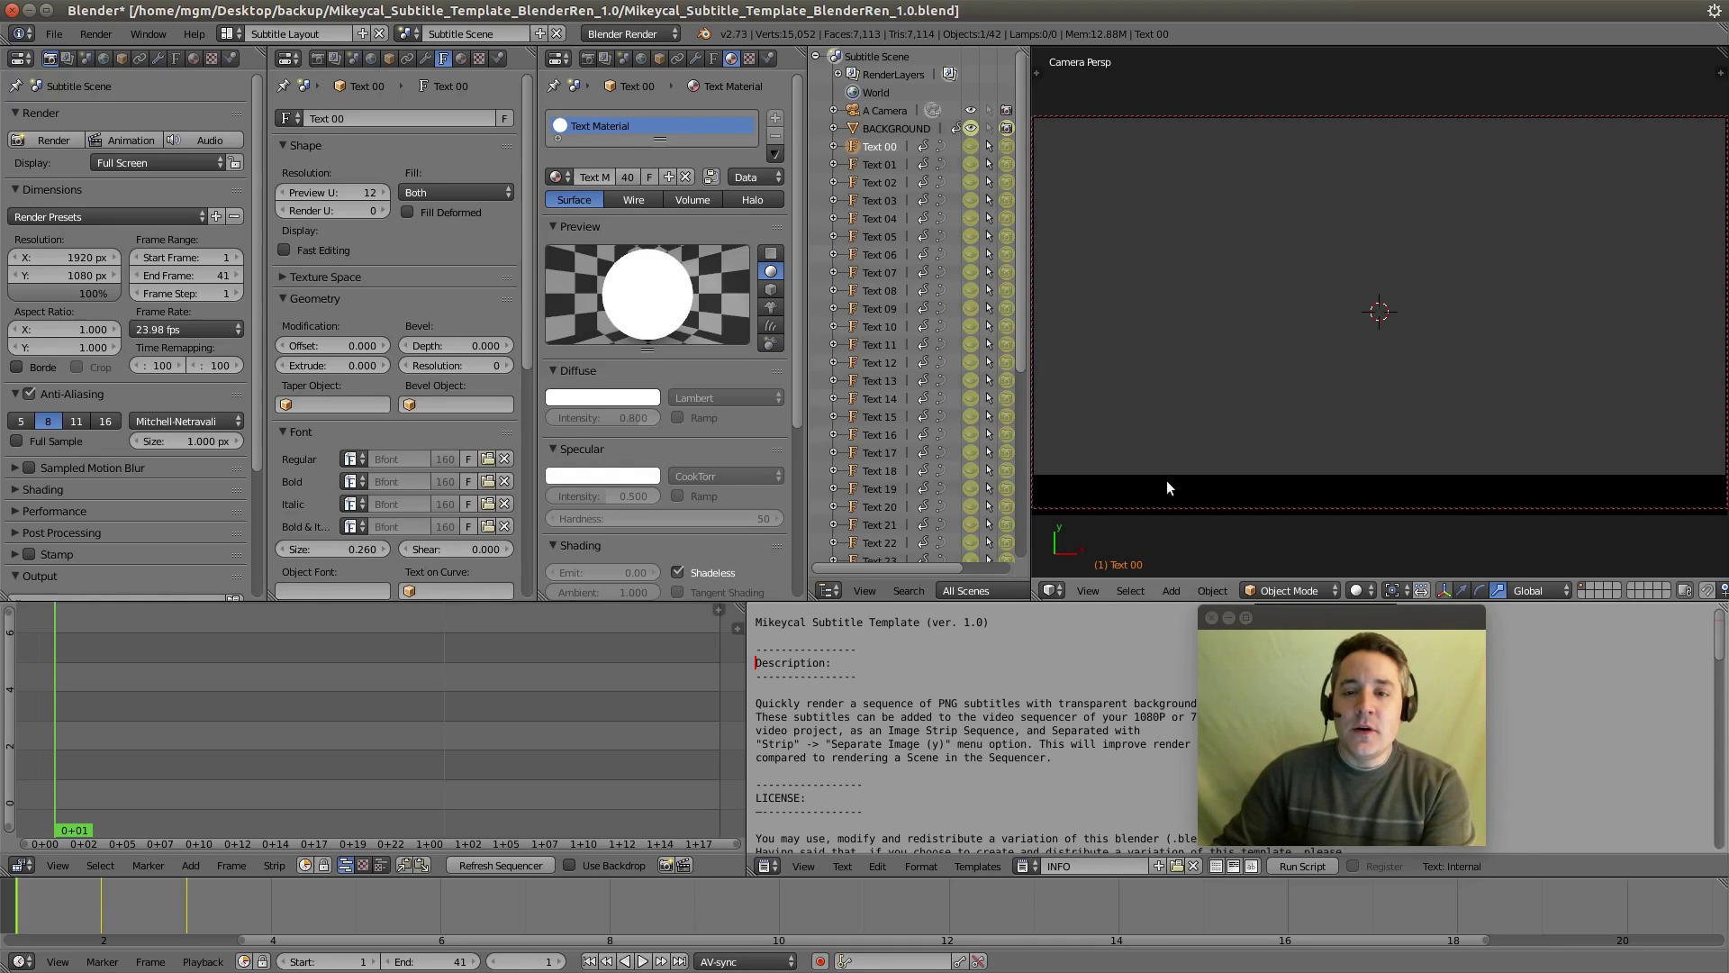
Step: Replace the first subtitle's placeholder text with 'This is a test'
key(Right)
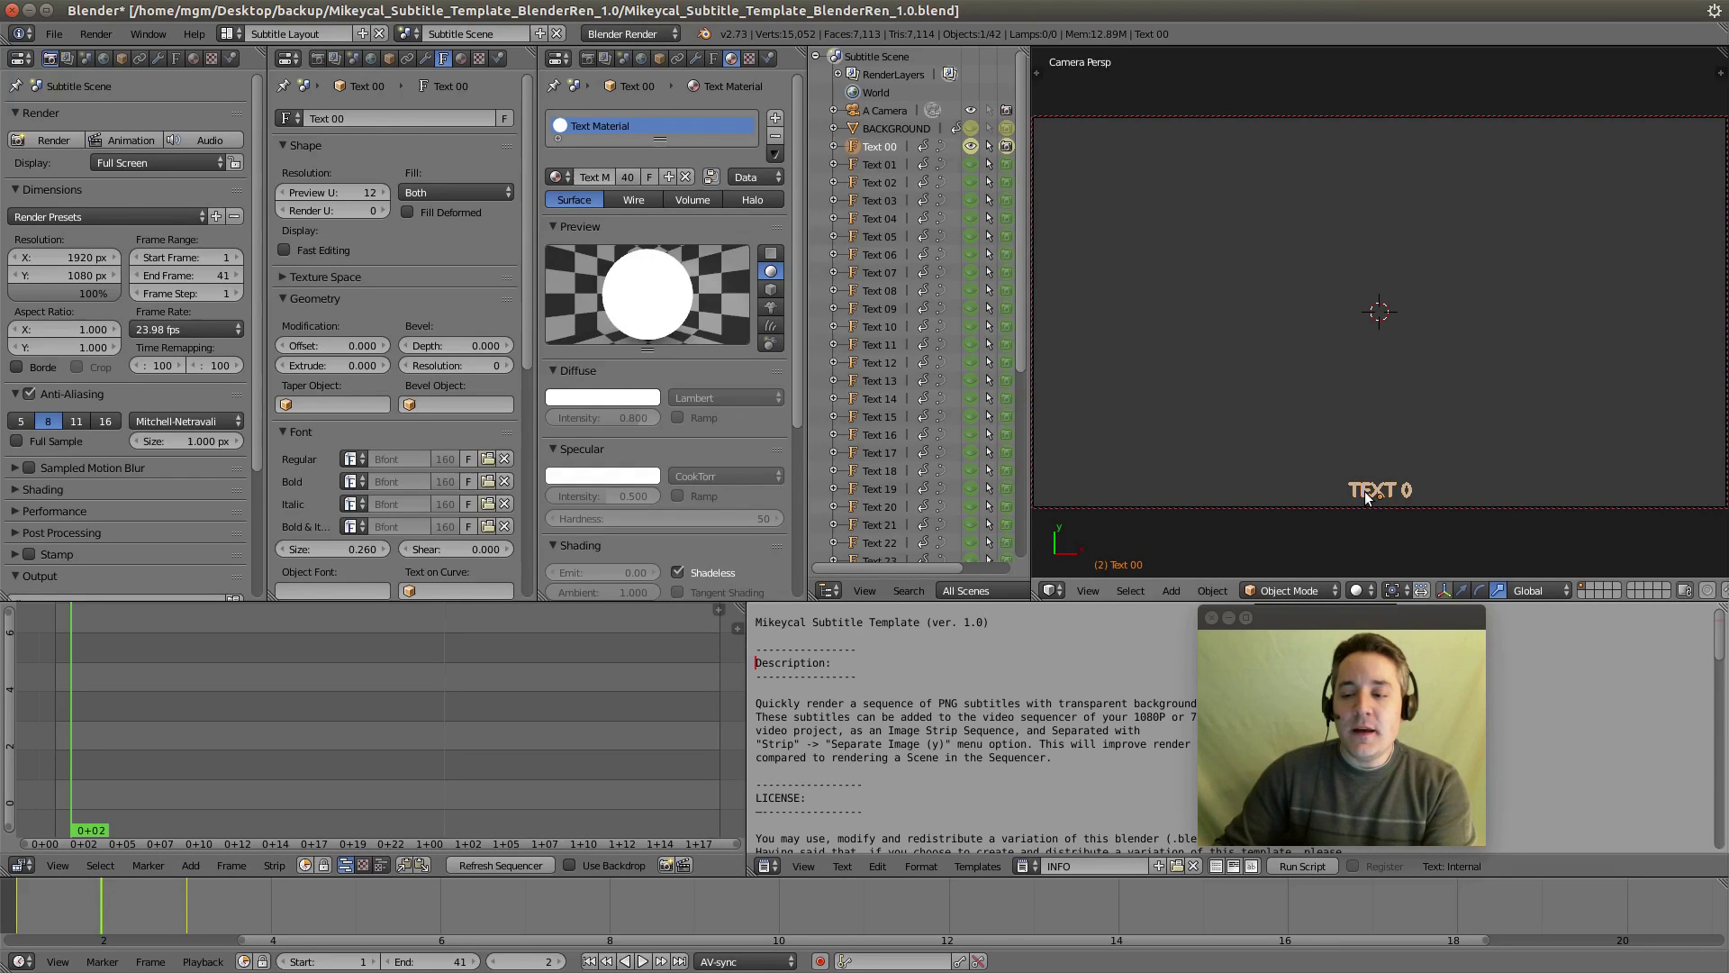
key(Tab)
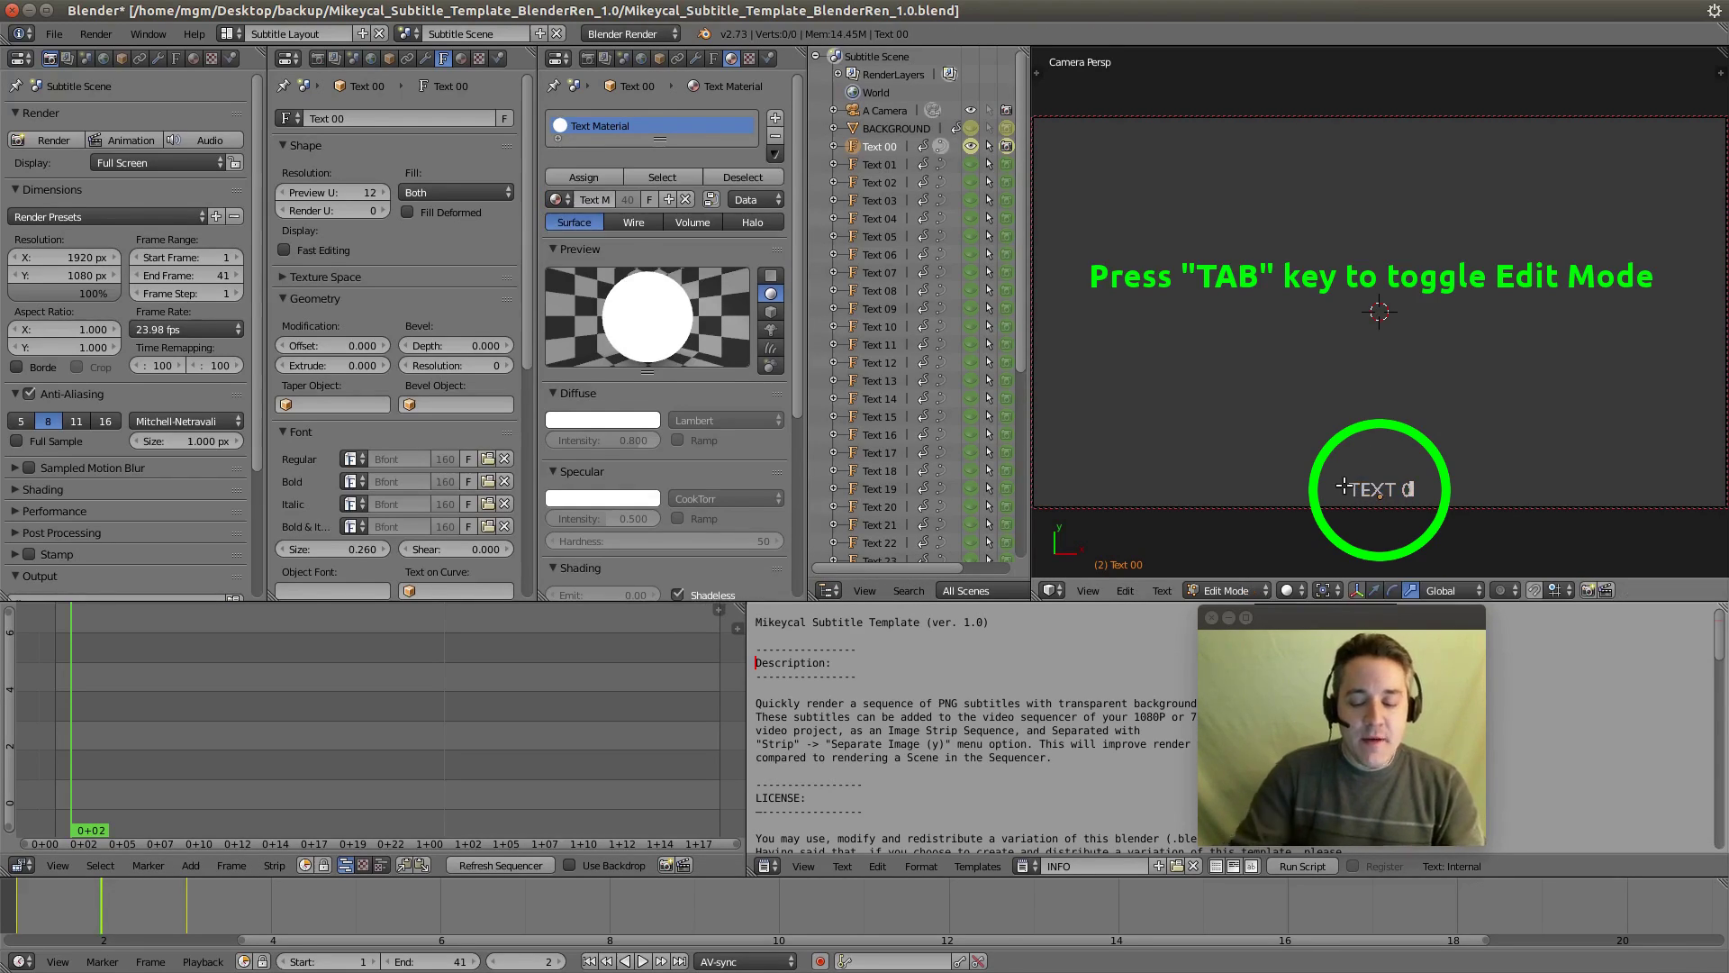
key(BackSpace)
key(BackSpace)
key(BackSpace)
key(BackSpace)
key(BackSpace)
key(BackSpace)
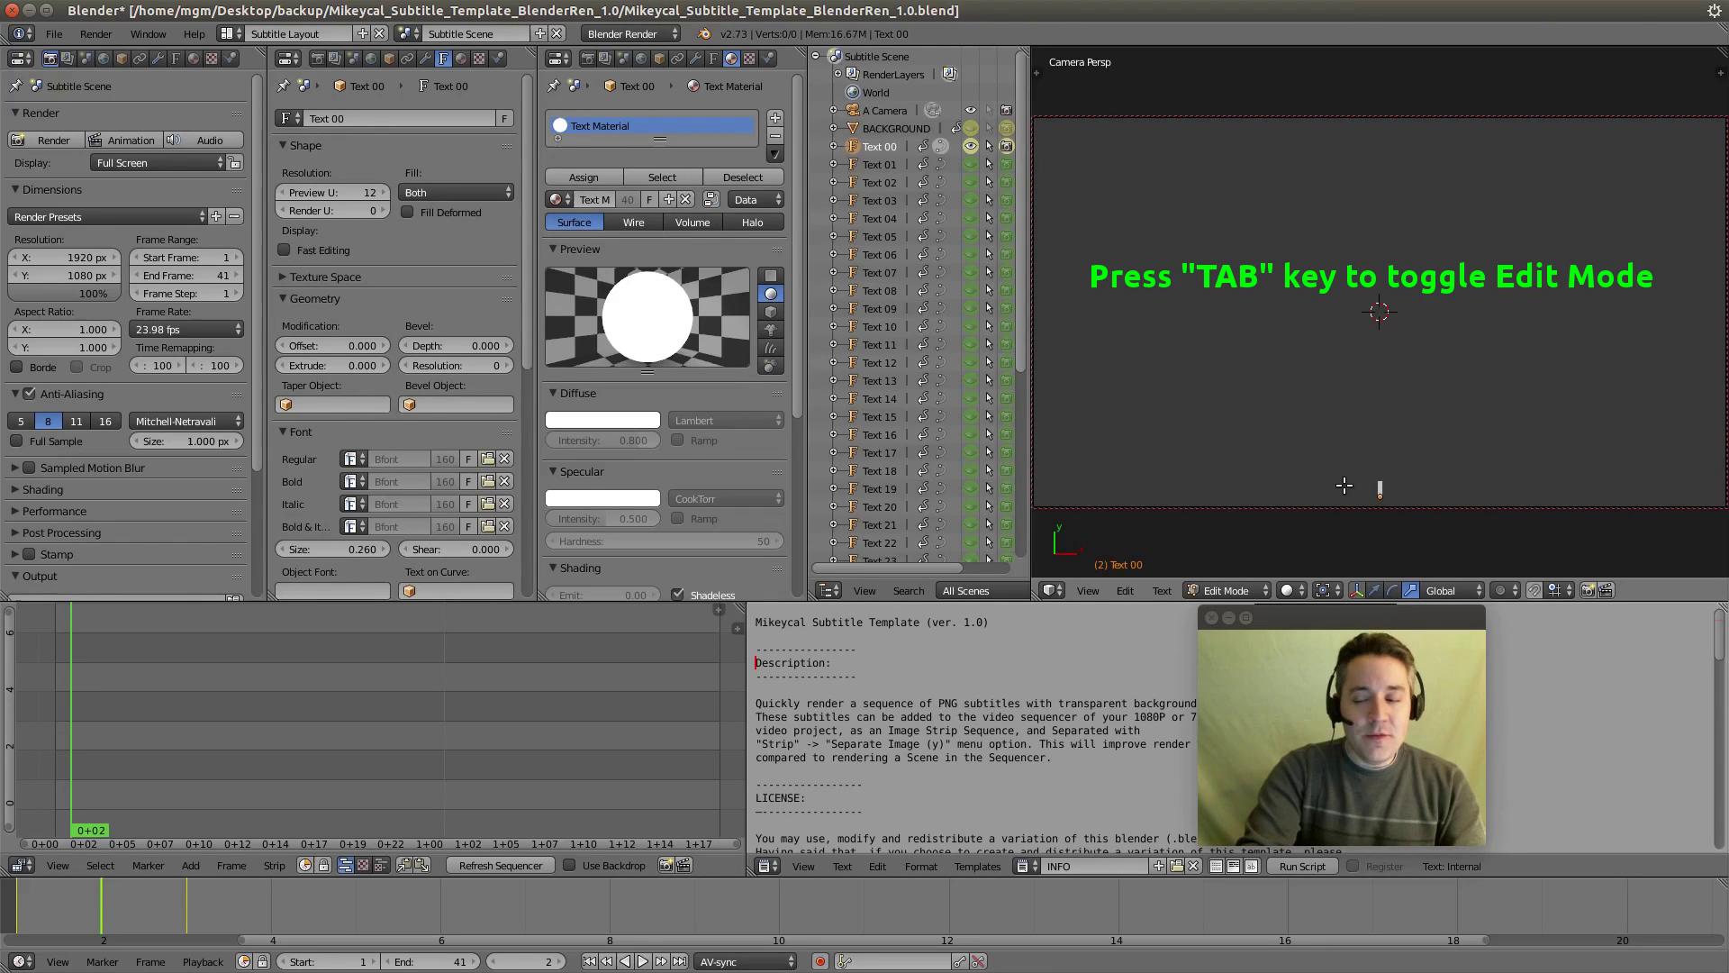
text(Th)
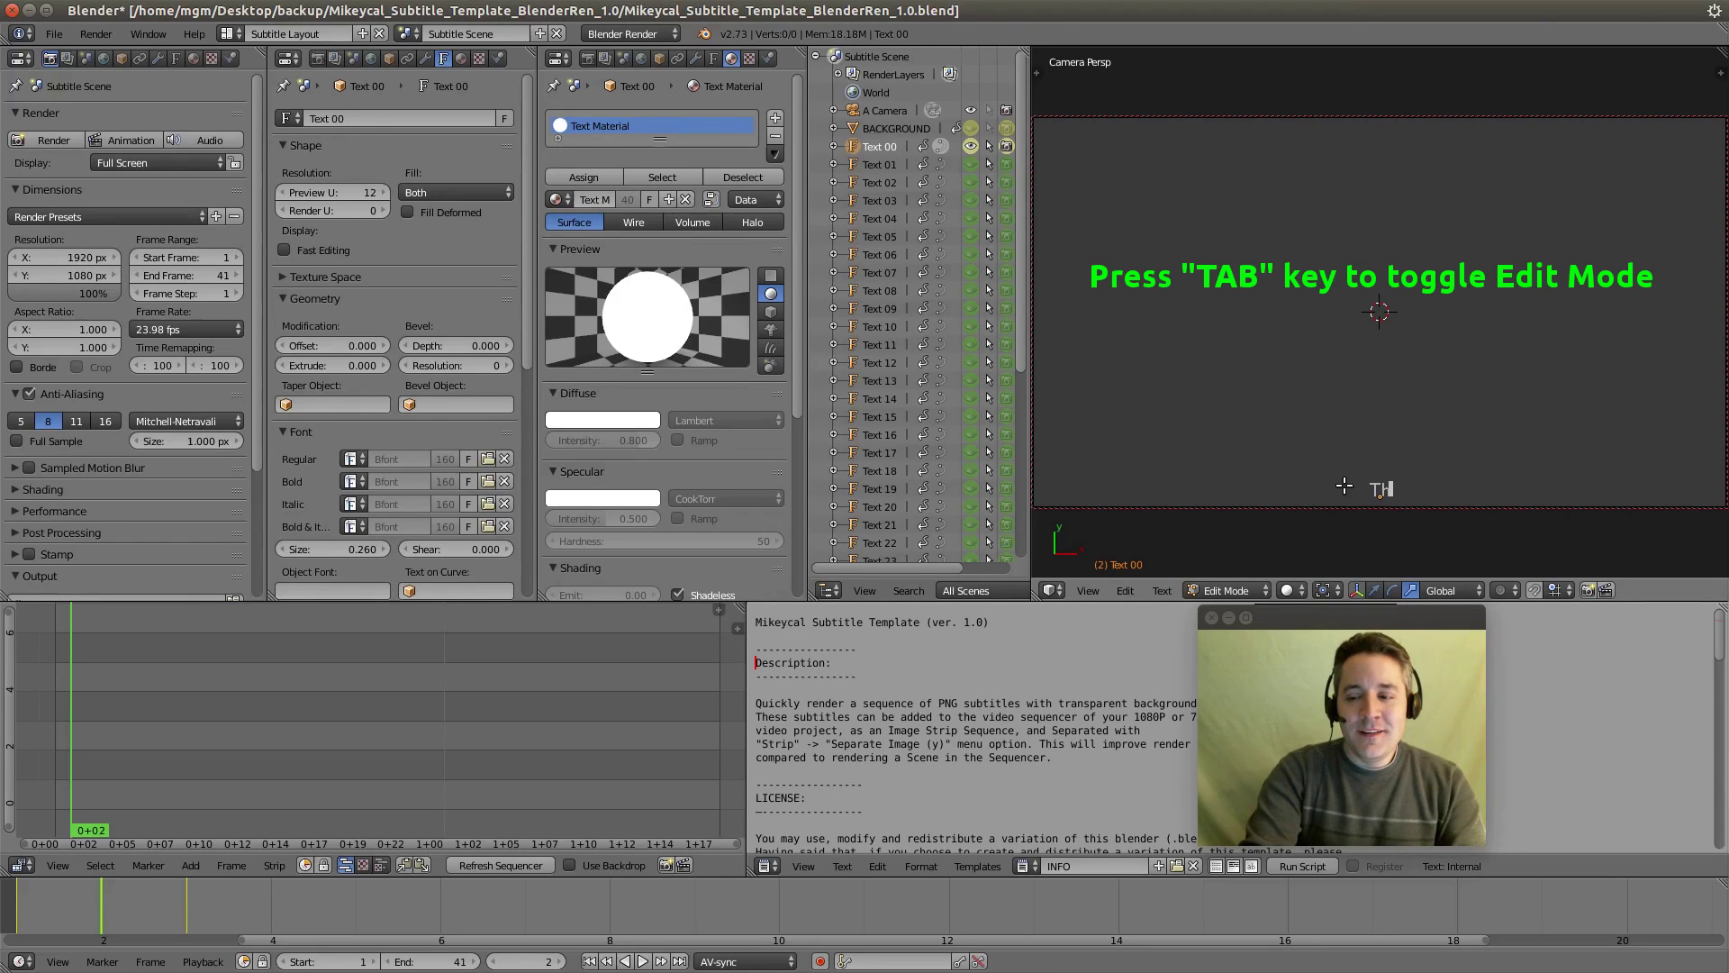
text(is is a test)
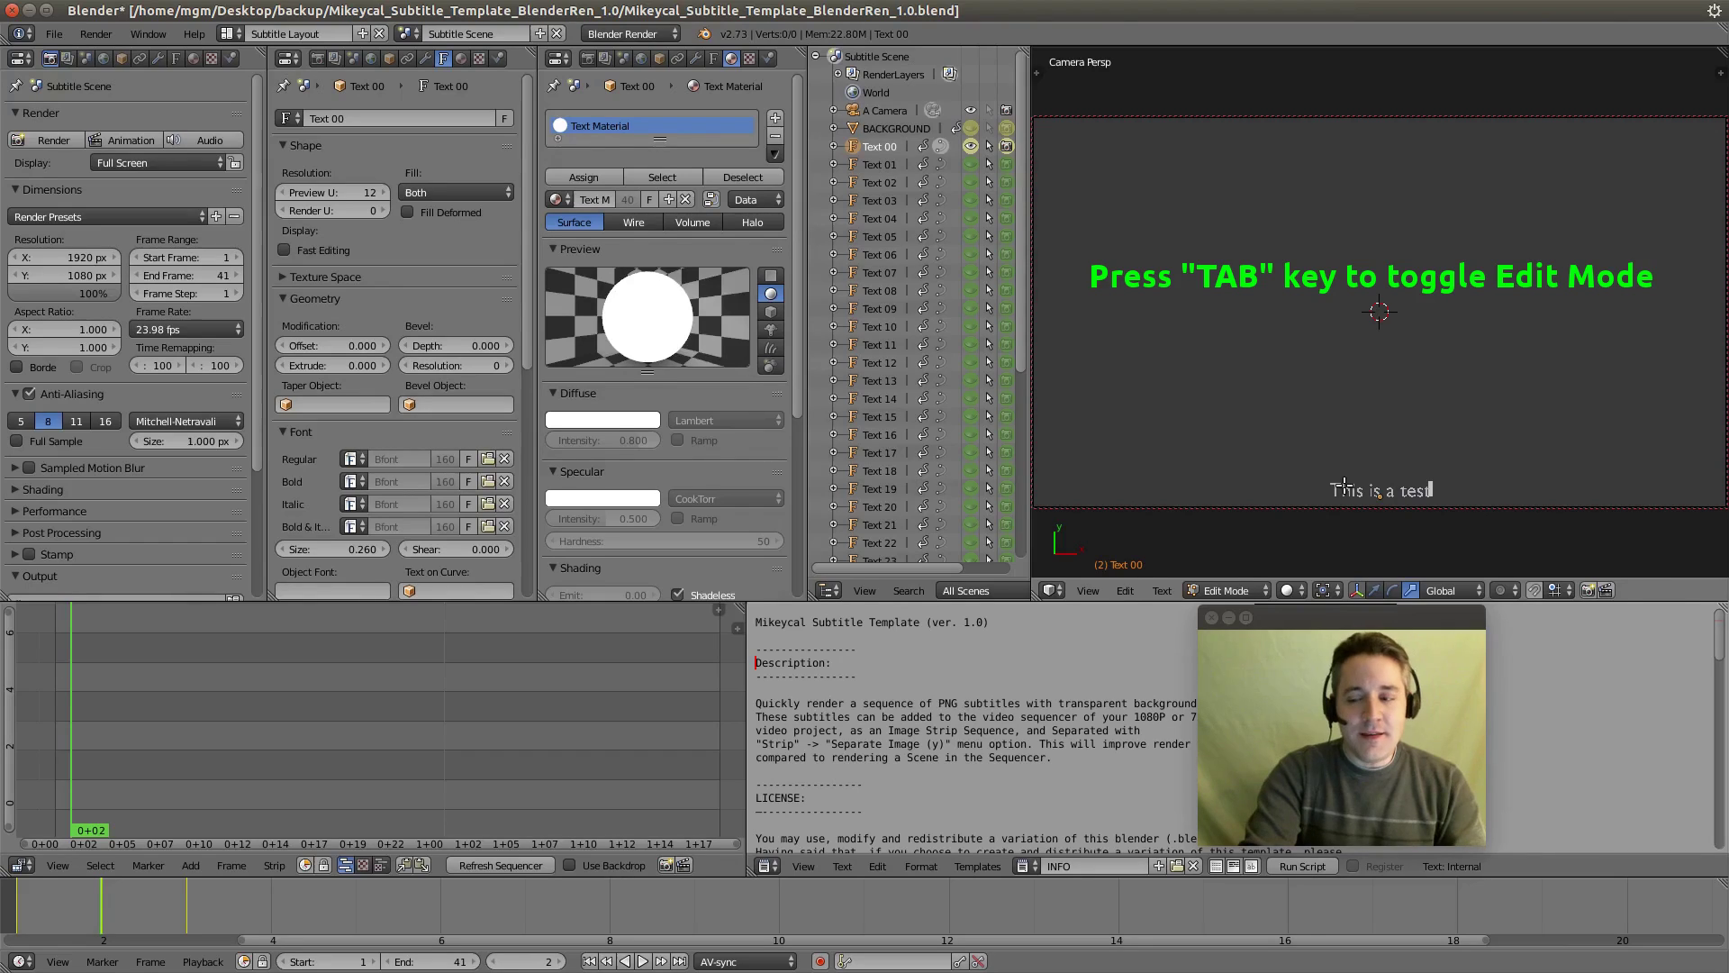
key(Tab)
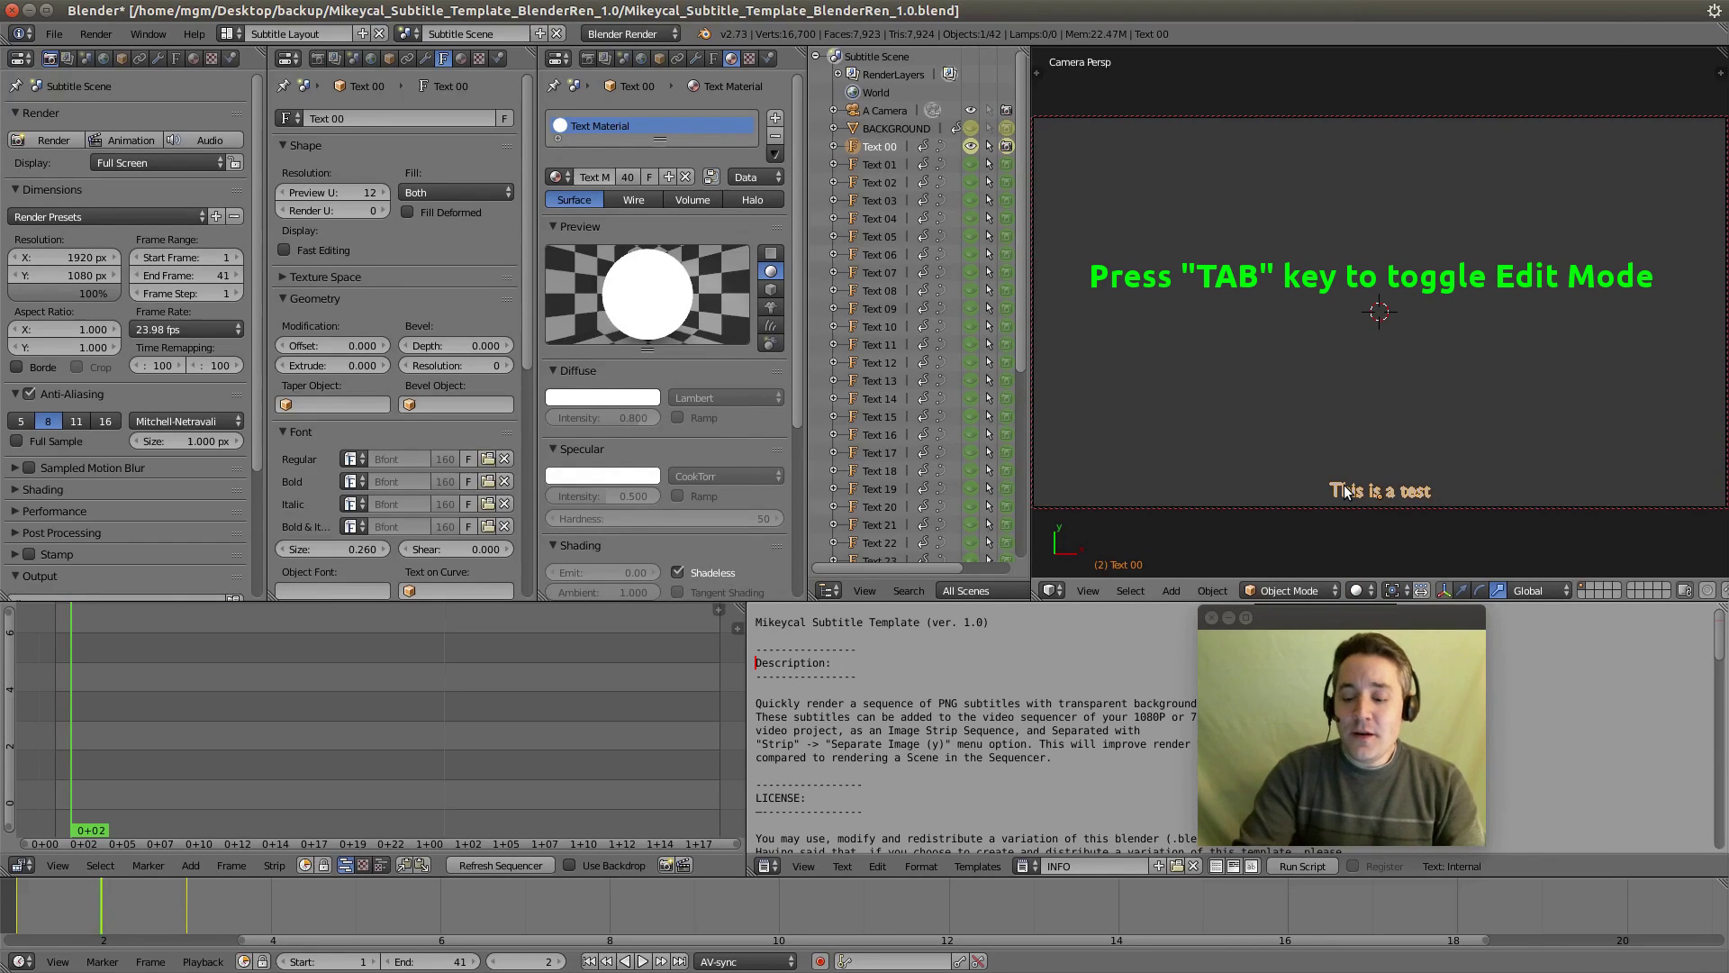
Step: Change the Text 01 subtitle to read 'this is the second item'
key(Right)
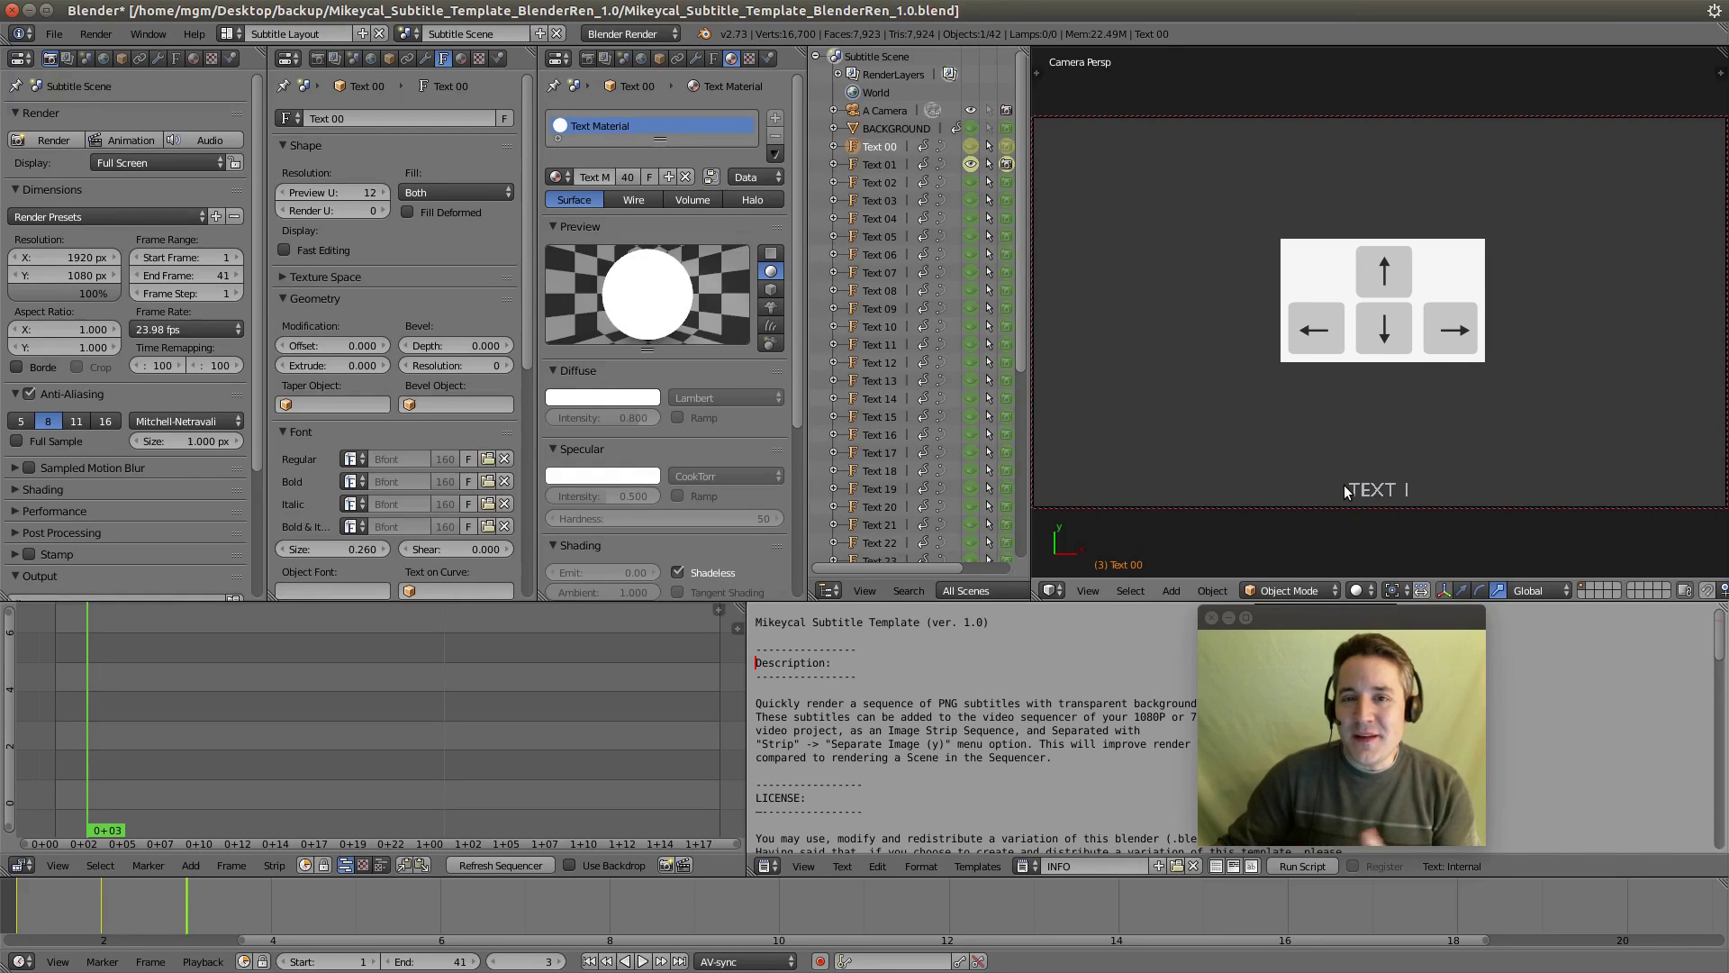
right_click(1376, 489)
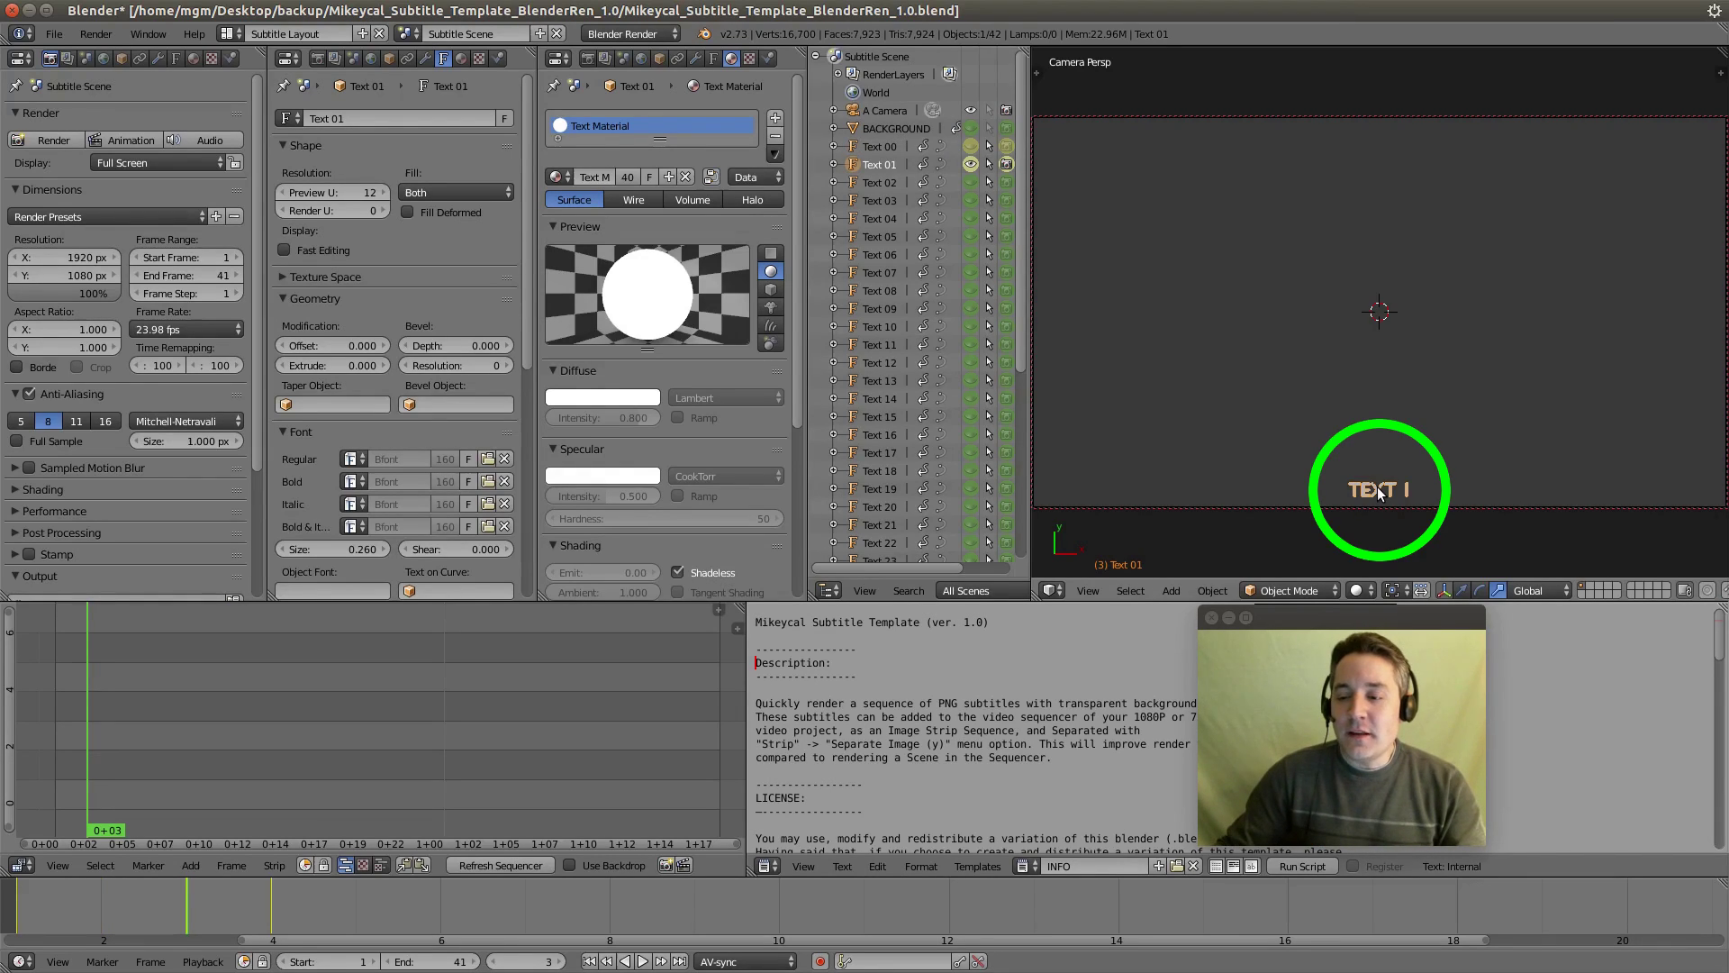
key(Tab)
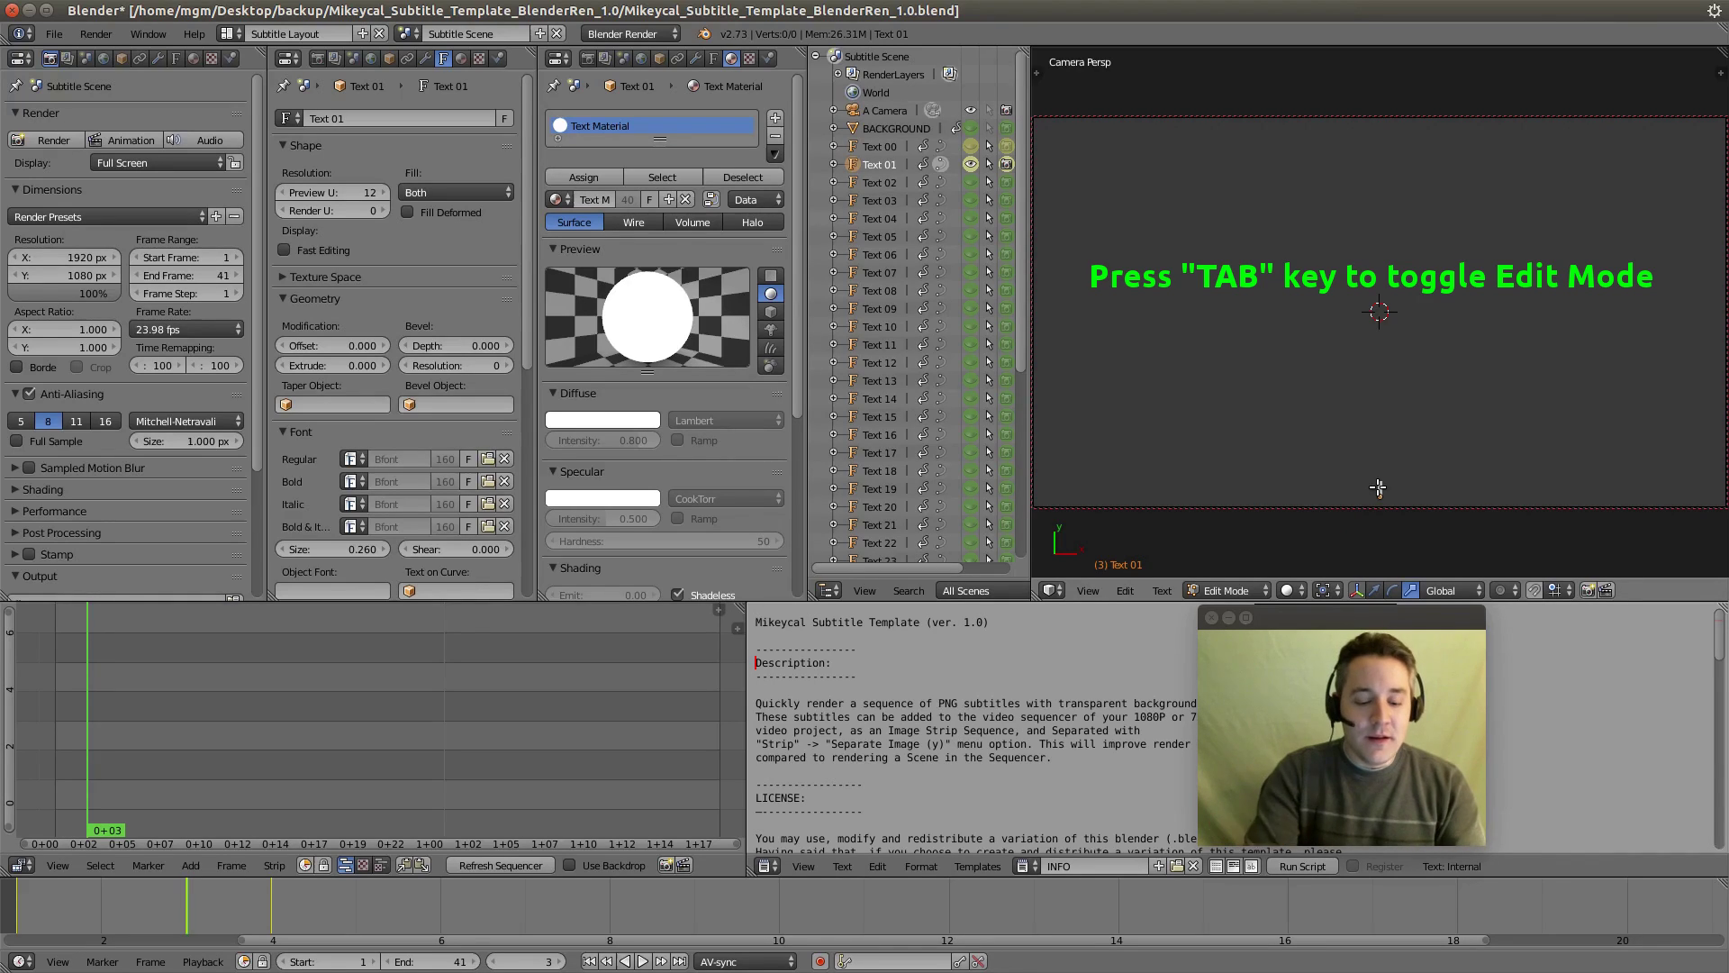
text(this)
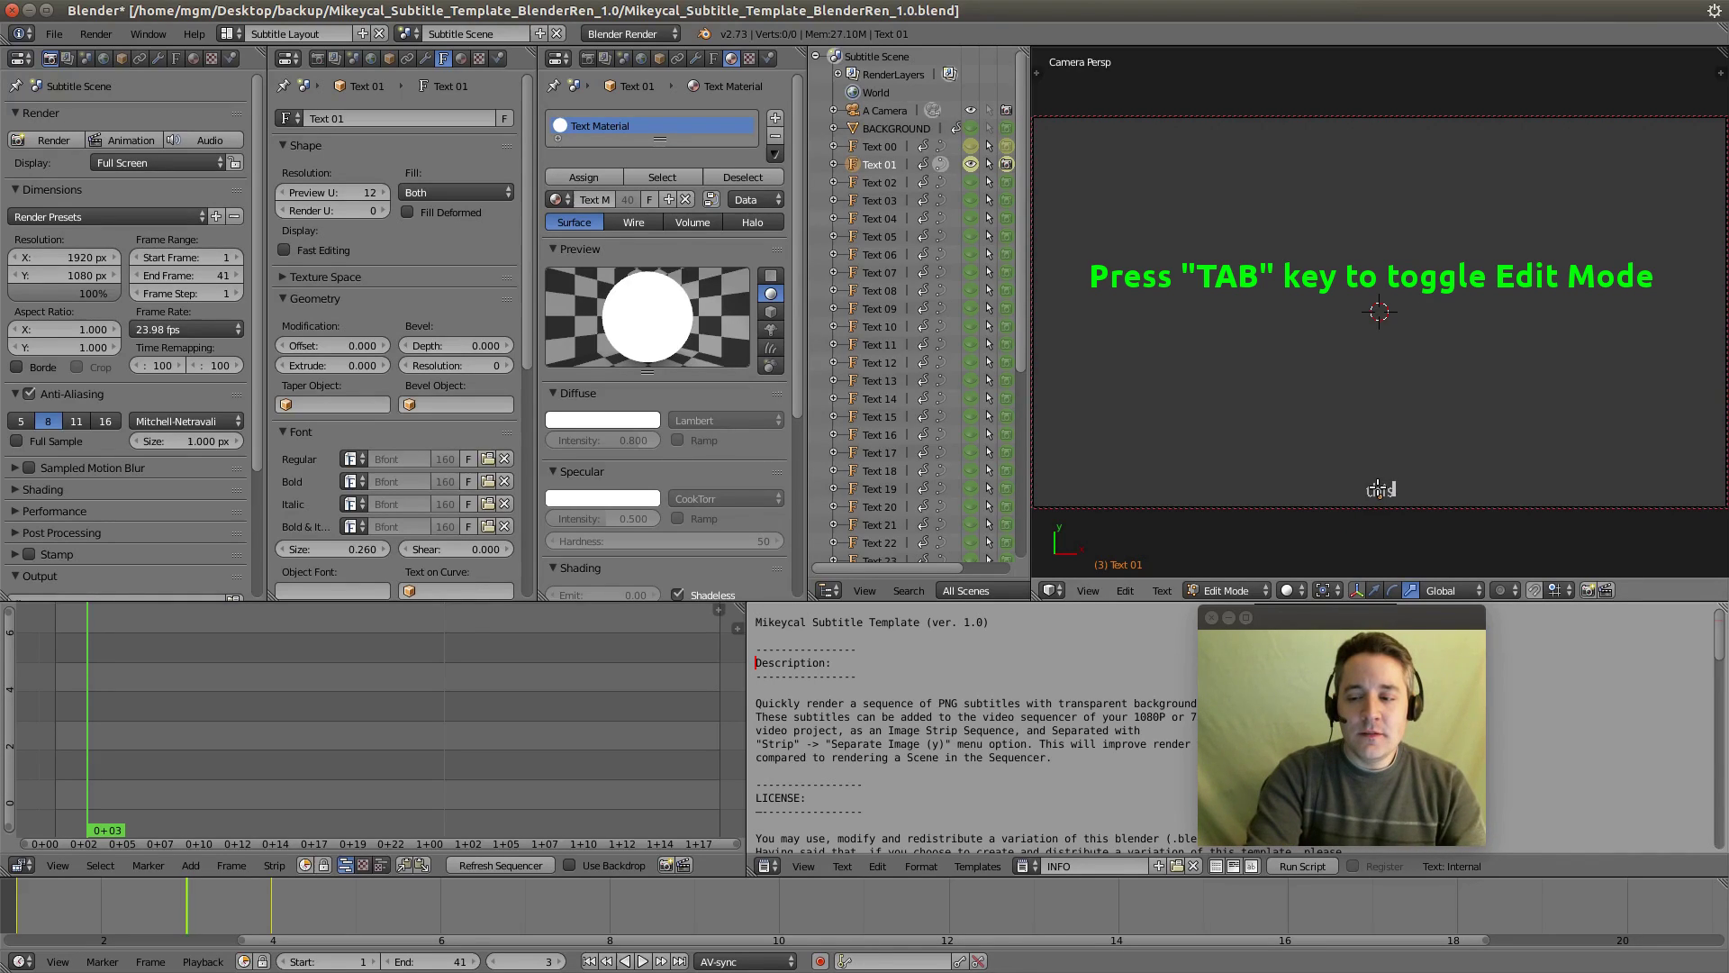
text( is the second item)
key(Tab)
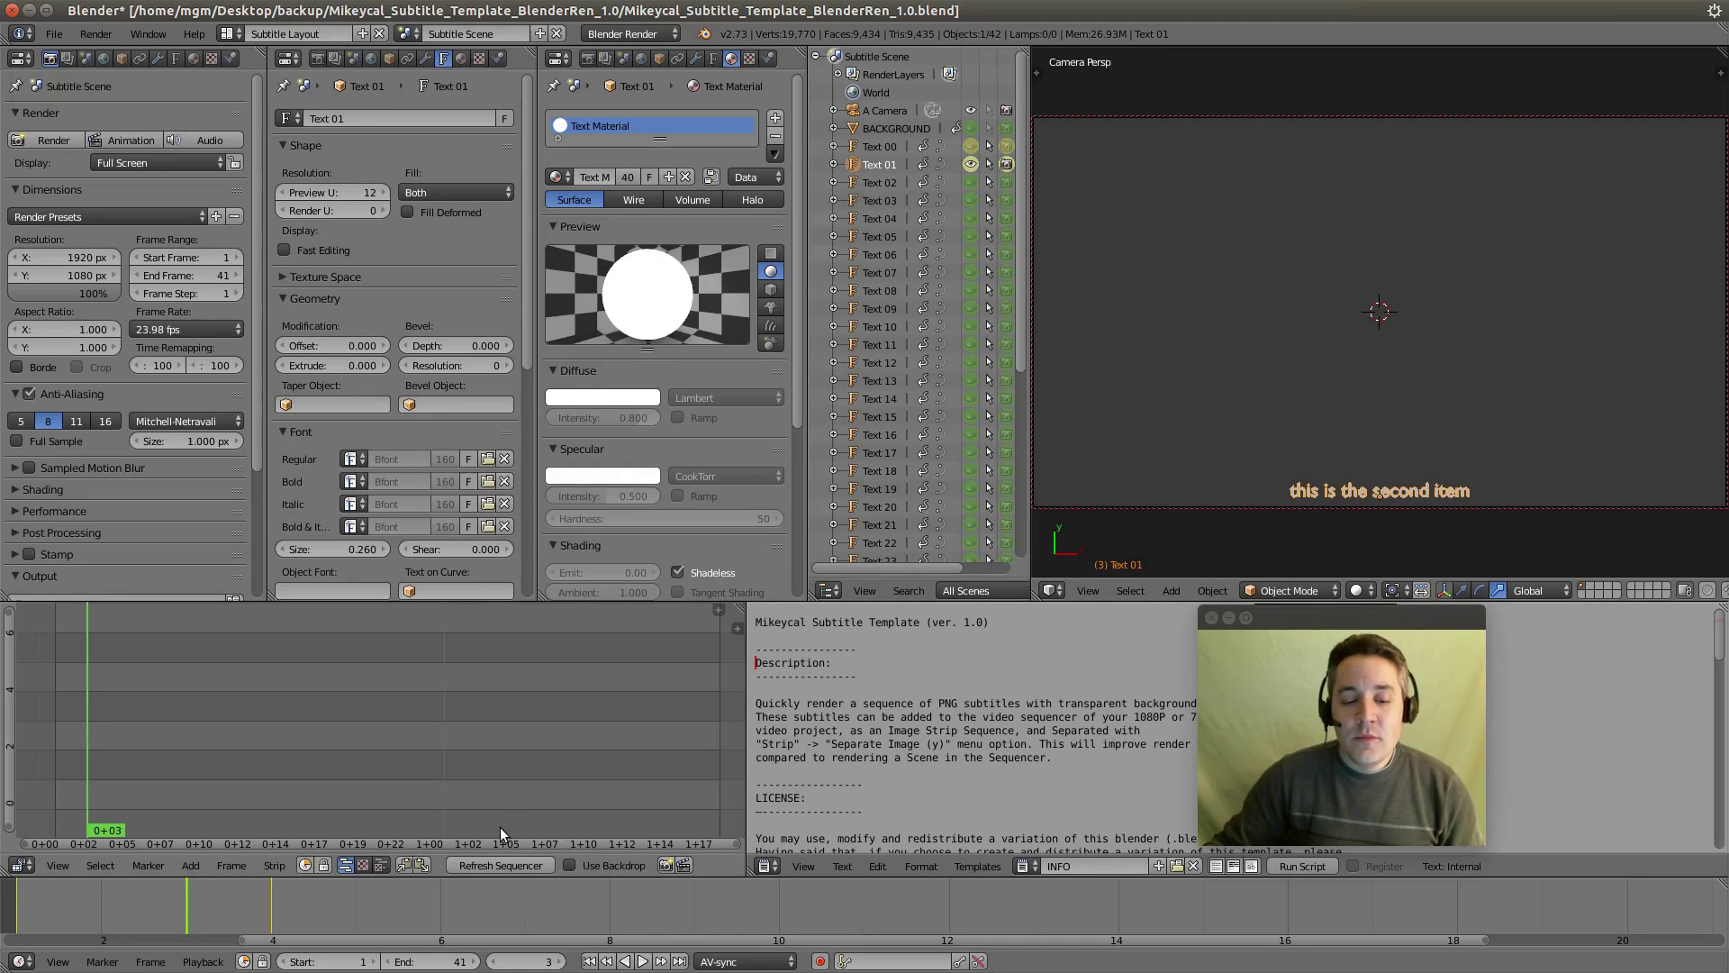
Step: Set the scene's end frame to the current frame, 3
right_click(365, 905)
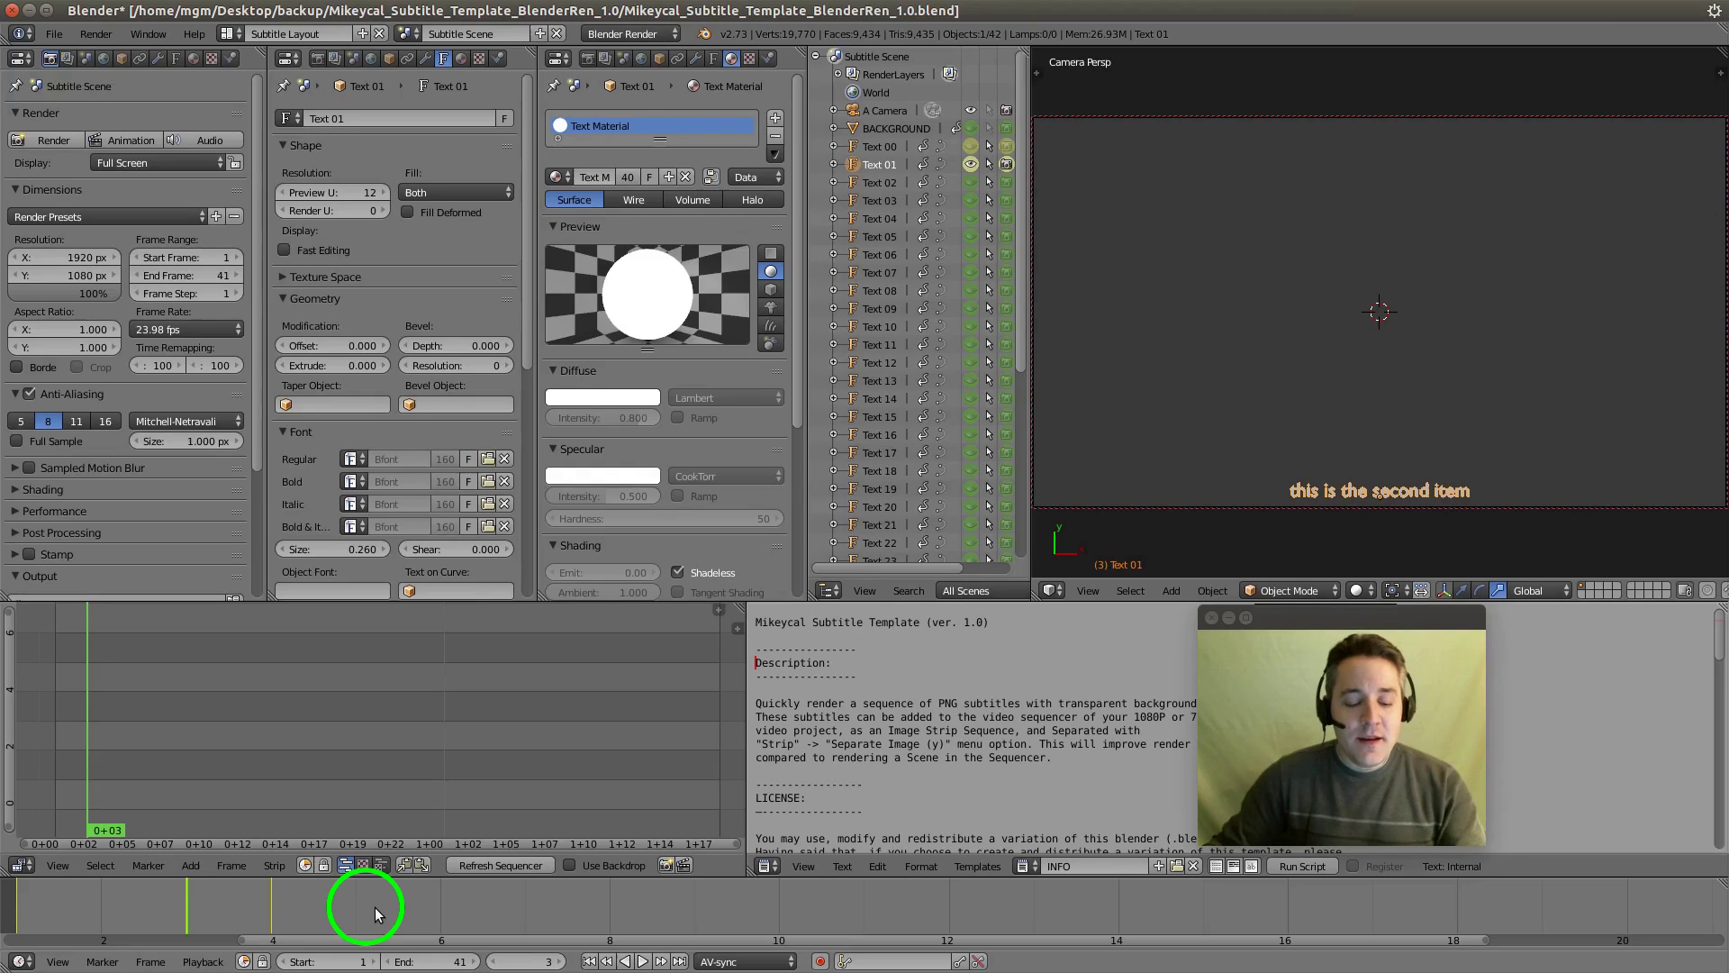
key(e)
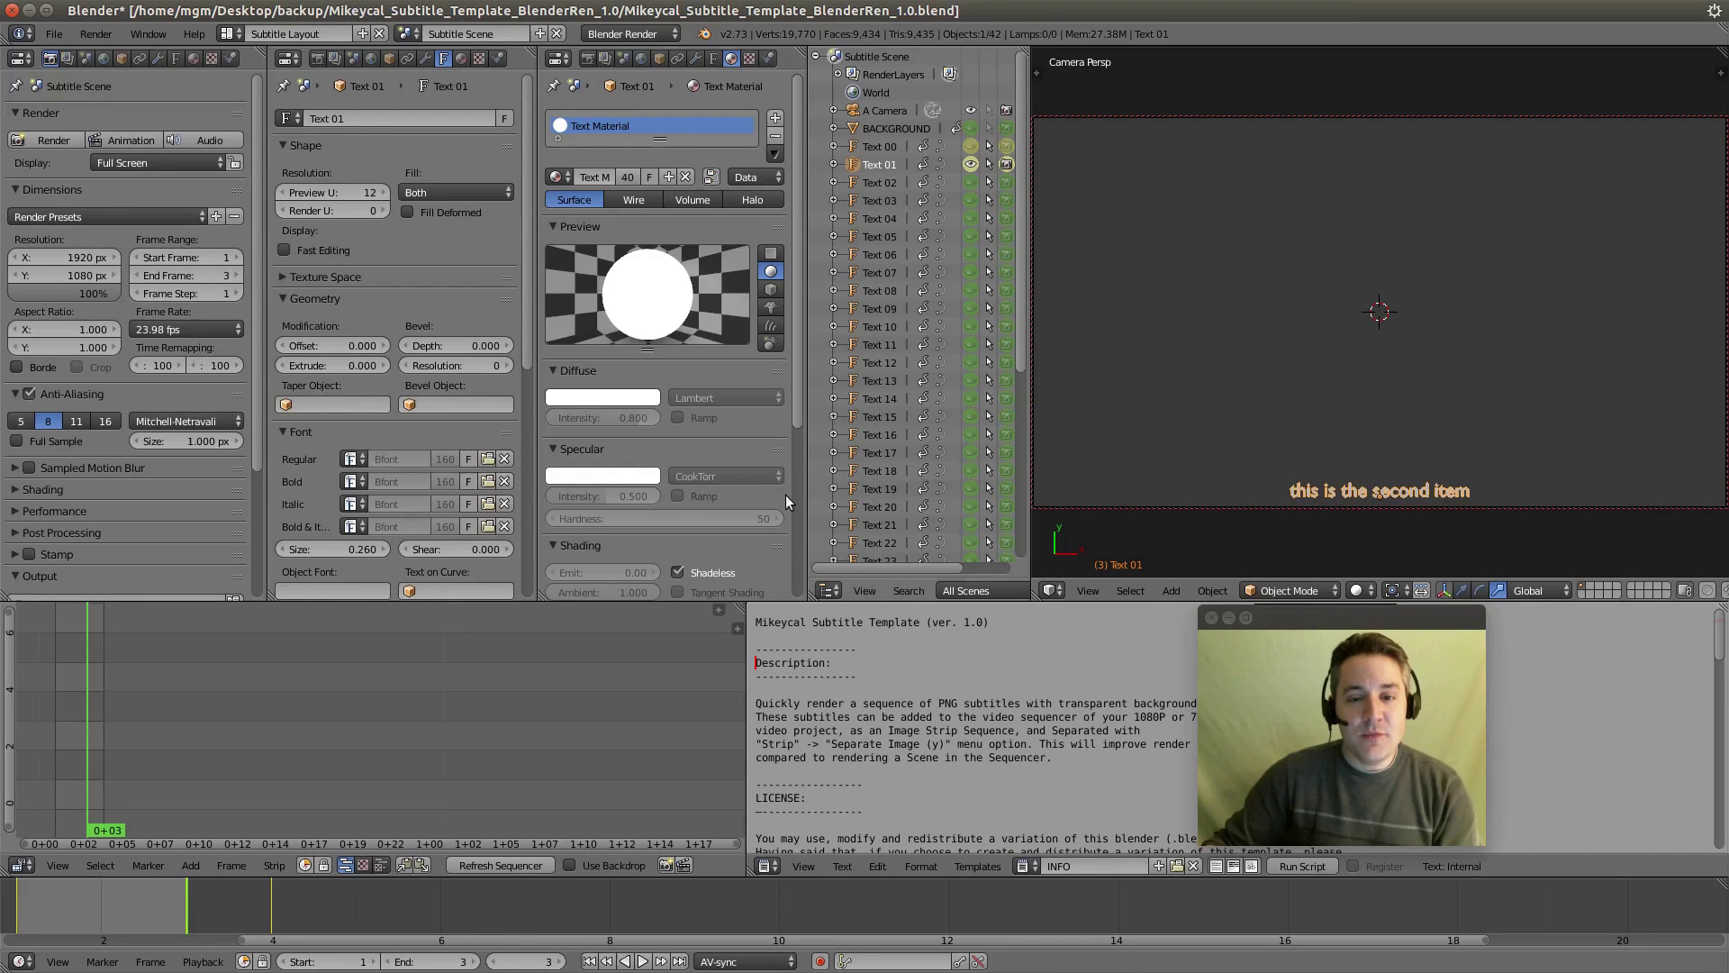
Step: Change the shared Text Material's diffuse colour from blue to white
click(580, 396)
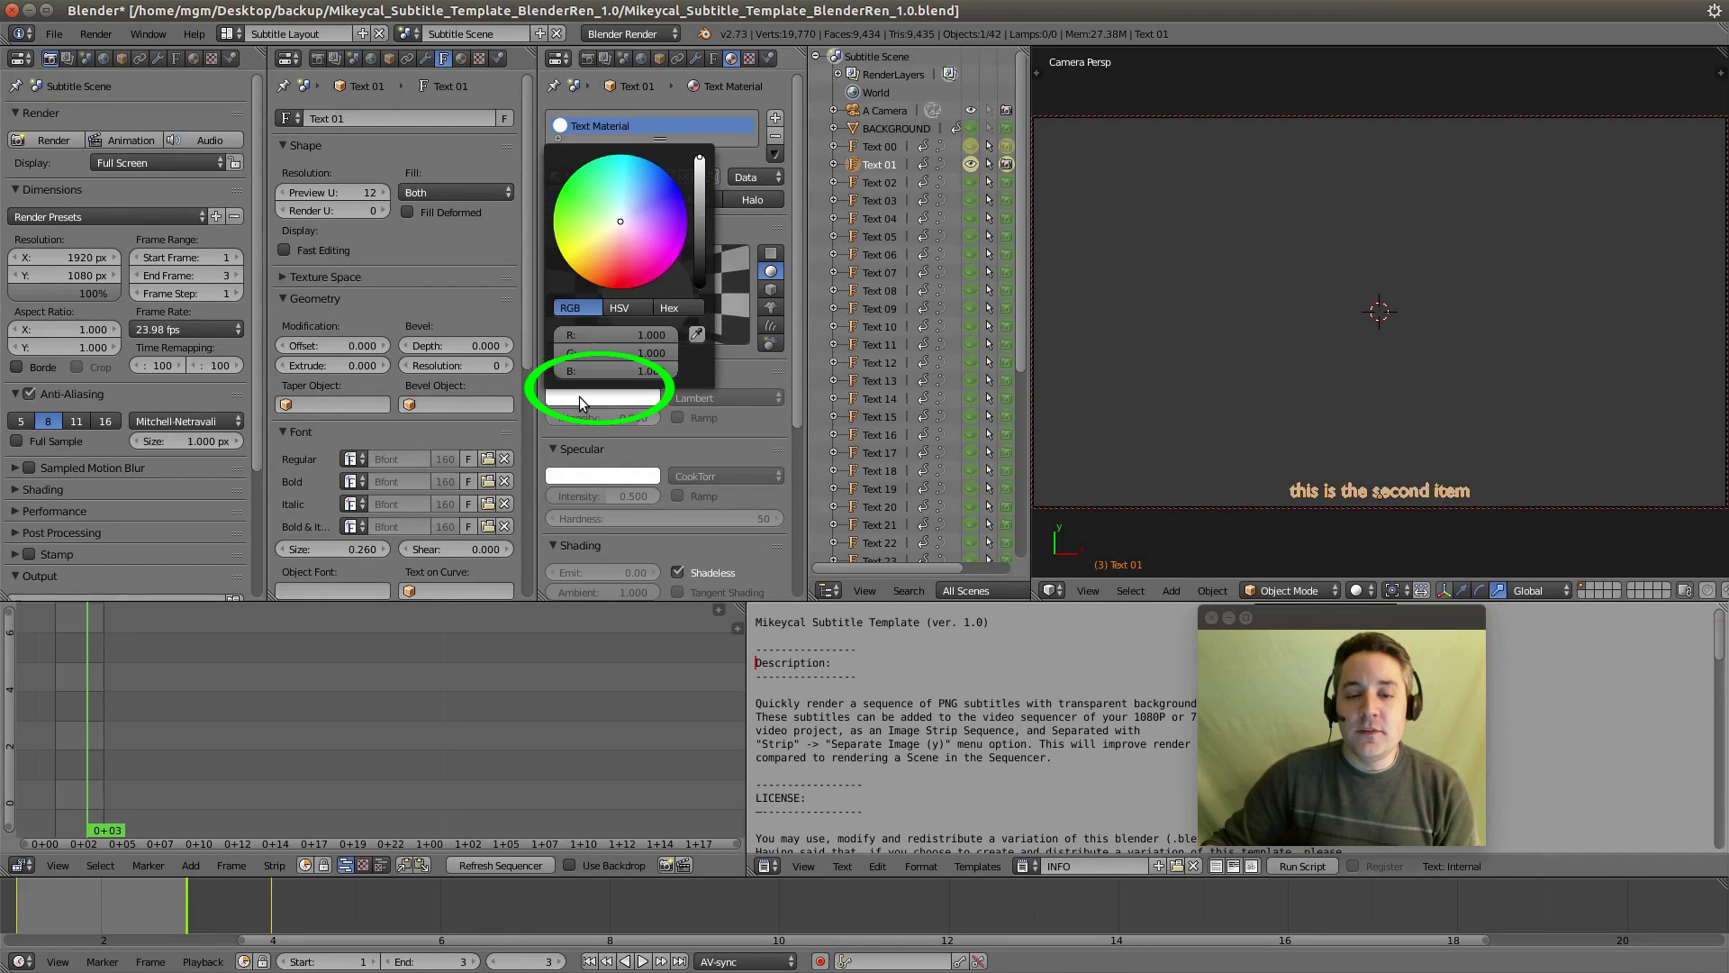
drag(619, 224, 676, 182)
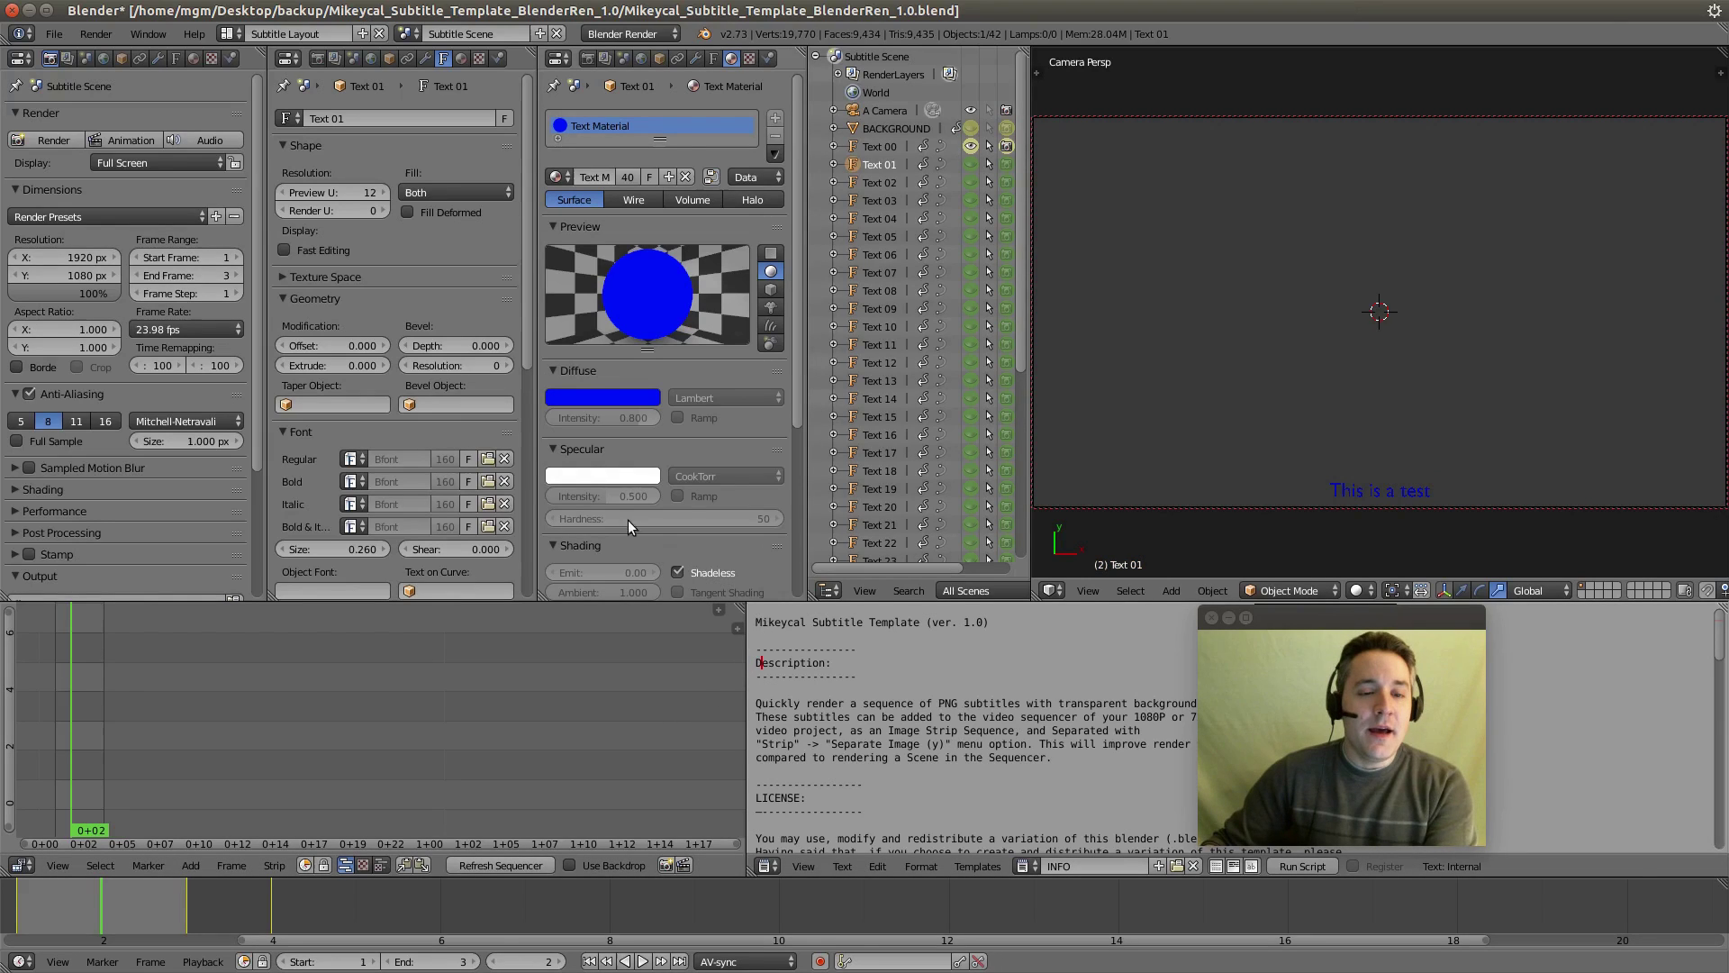
scroll(446, 346, down, 2)
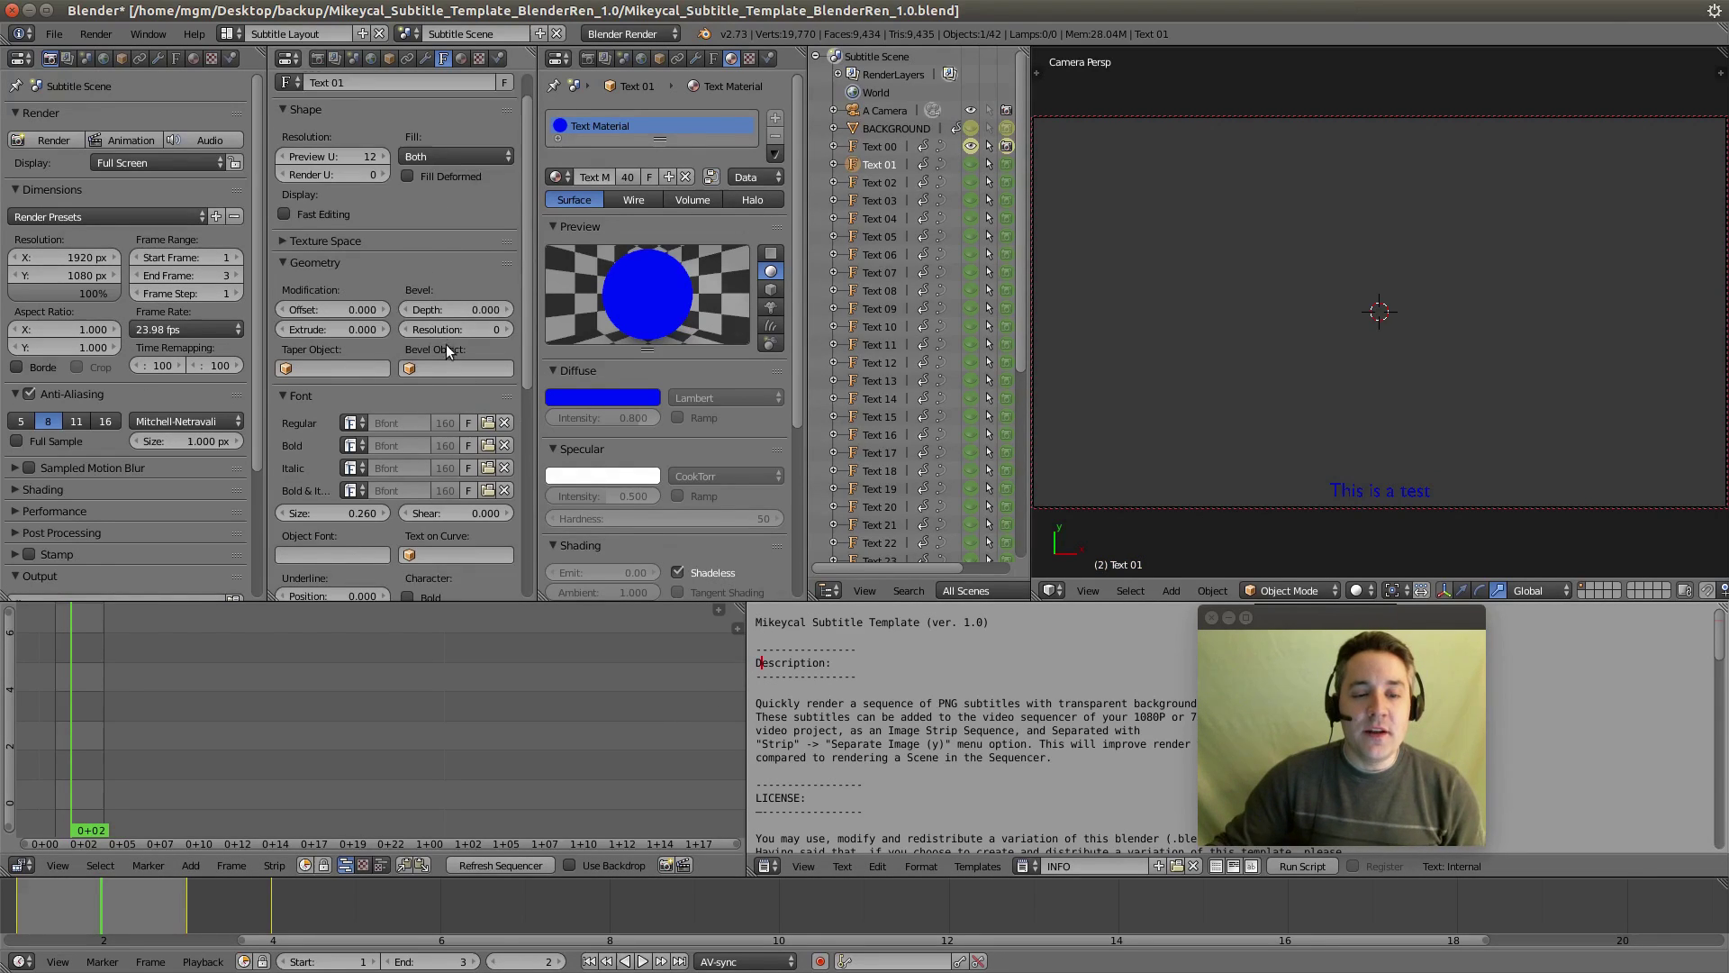
scroll(469, 436, down, 5)
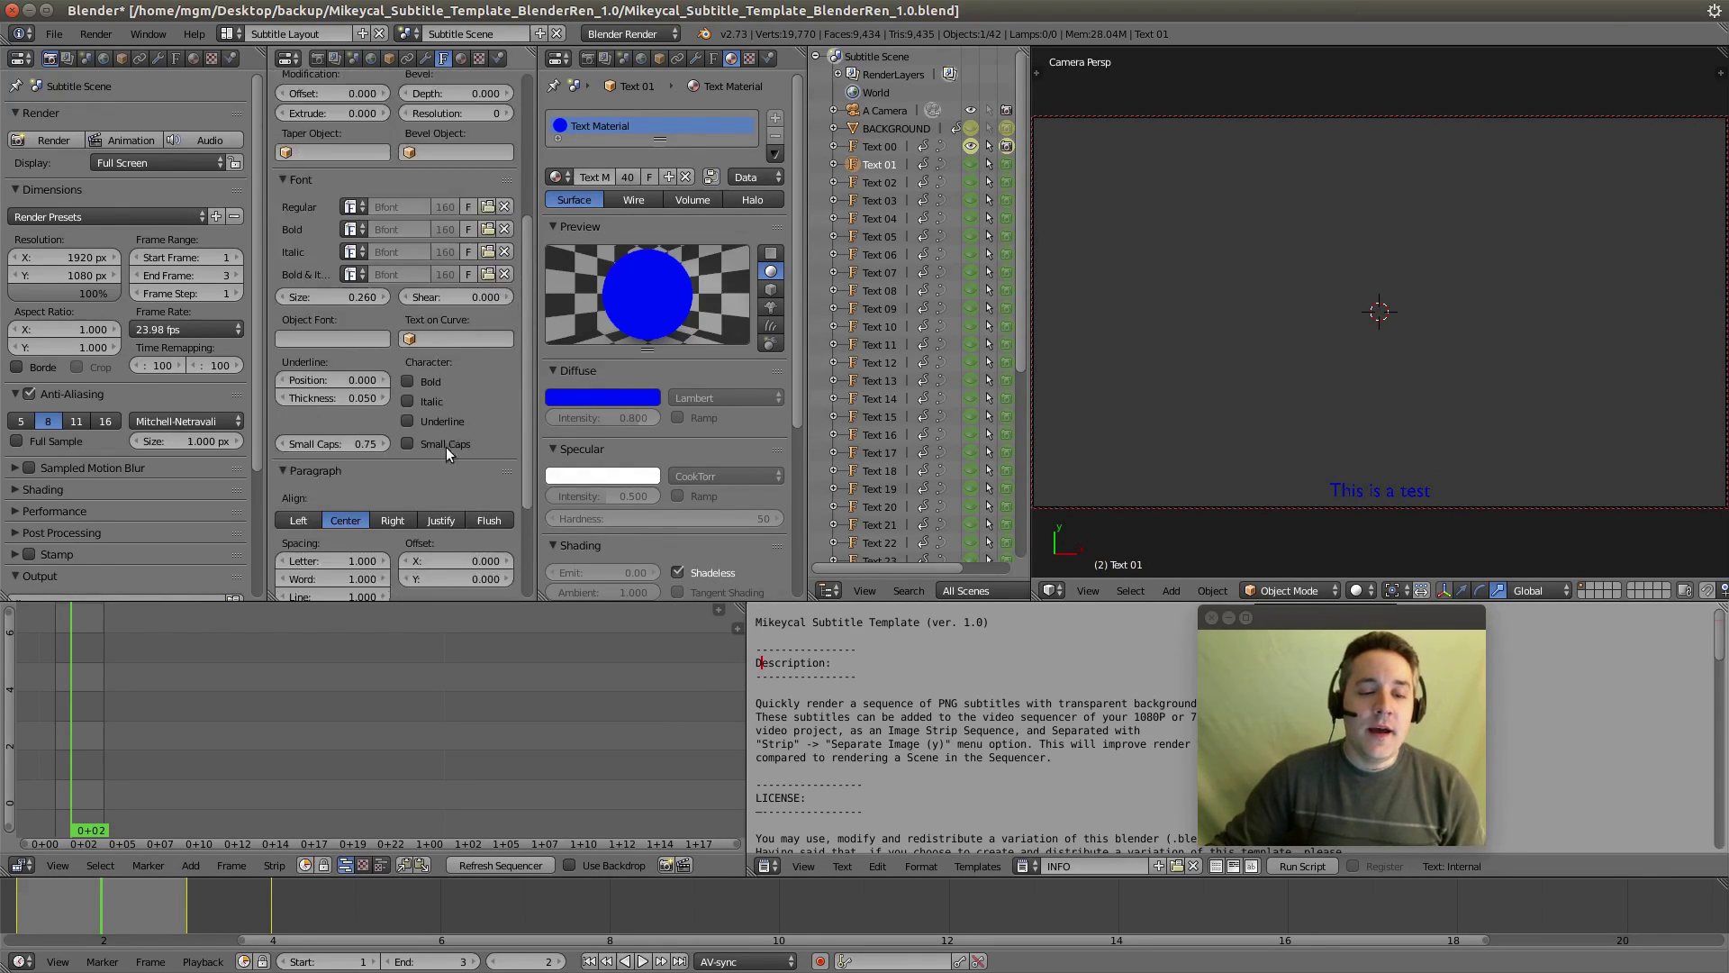
scroll(428, 423, up, 4)
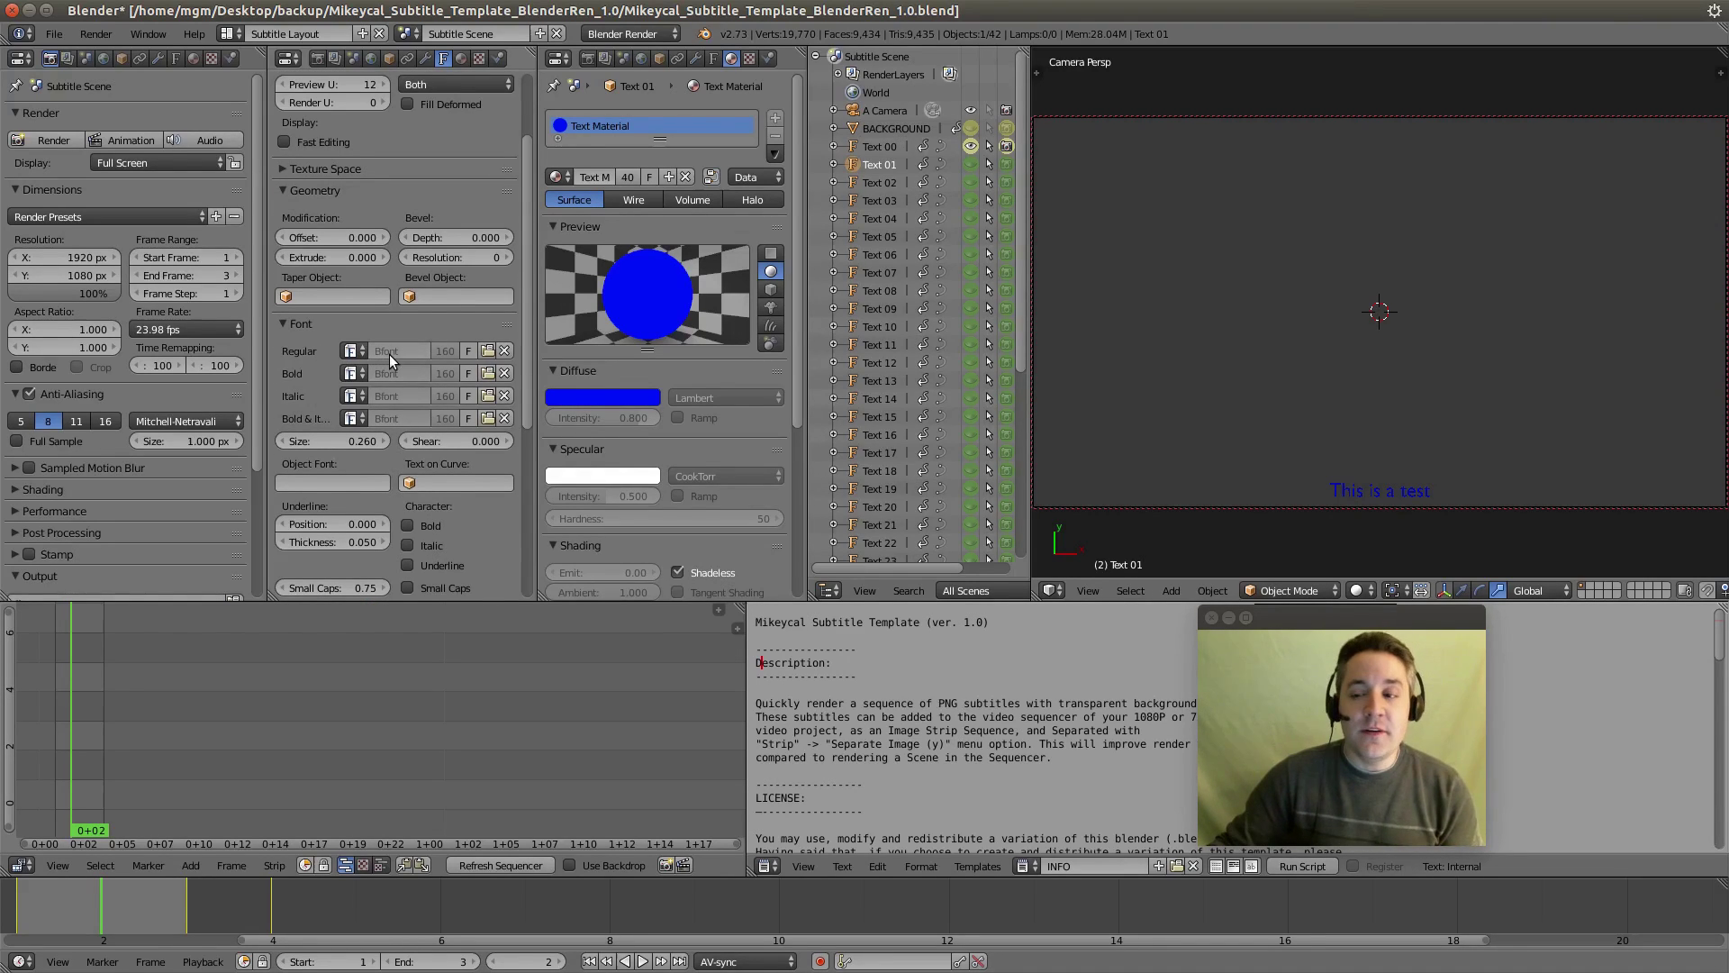
click(487, 351)
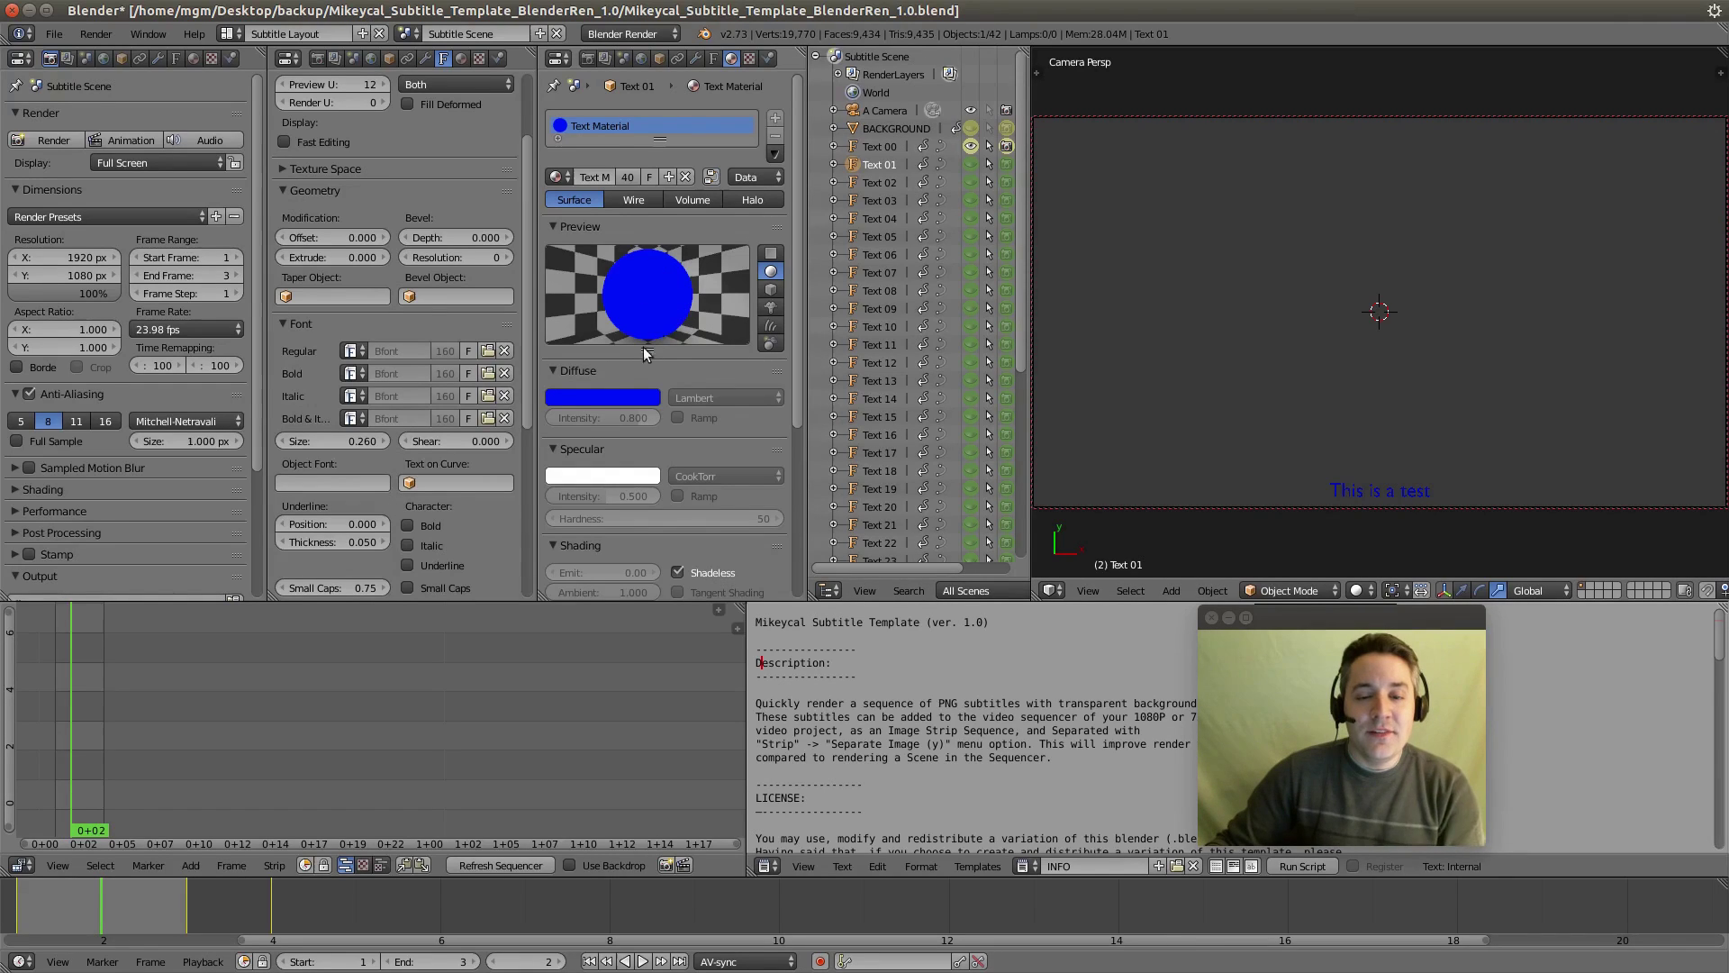
click(632, 398)
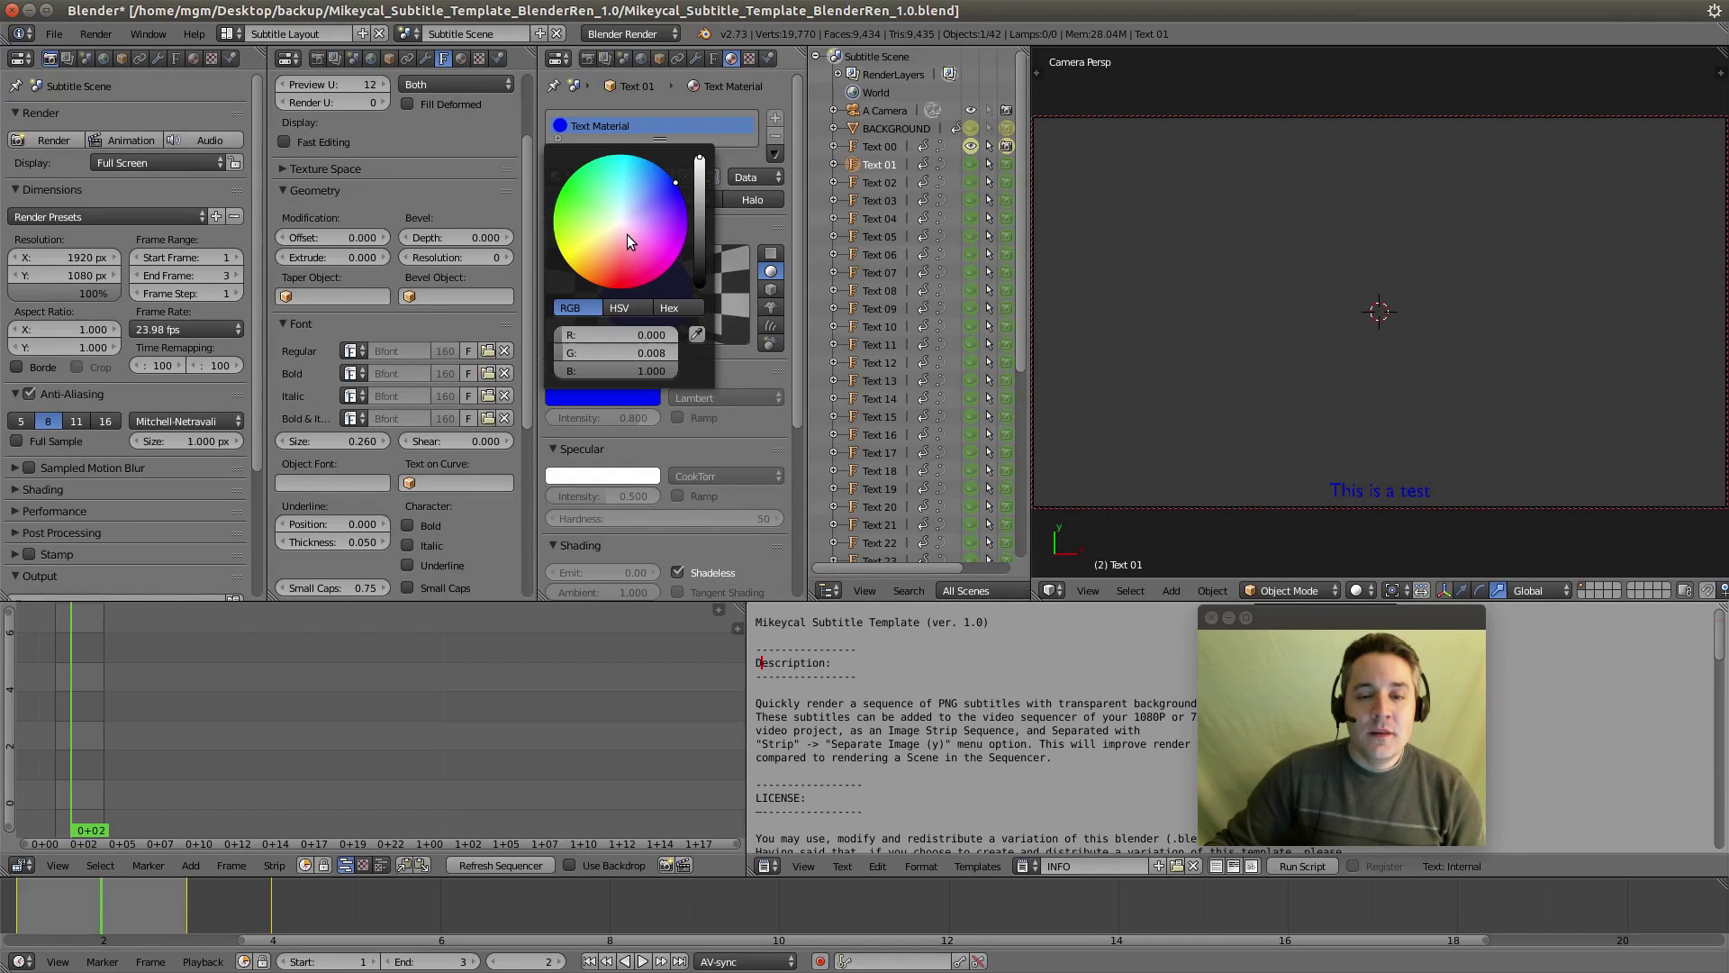
drag(621, 335, 675, 352)
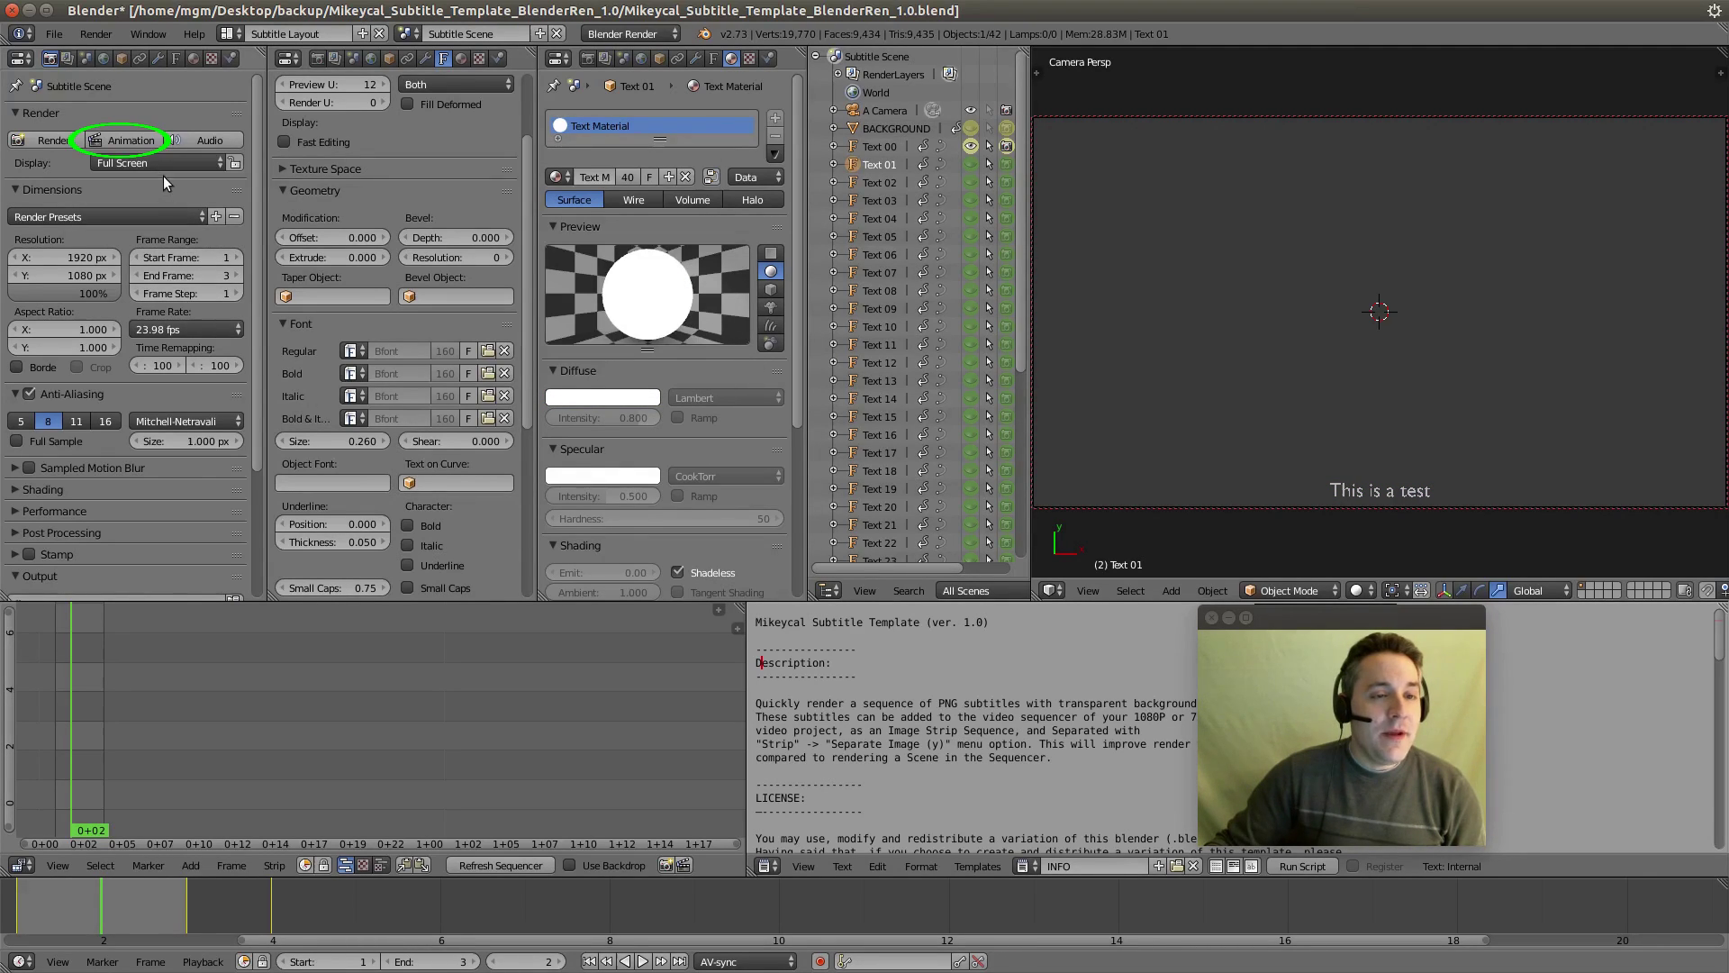
Step: Render frames 1–3 as an animation, then return to the previous layout
click(134, 145)
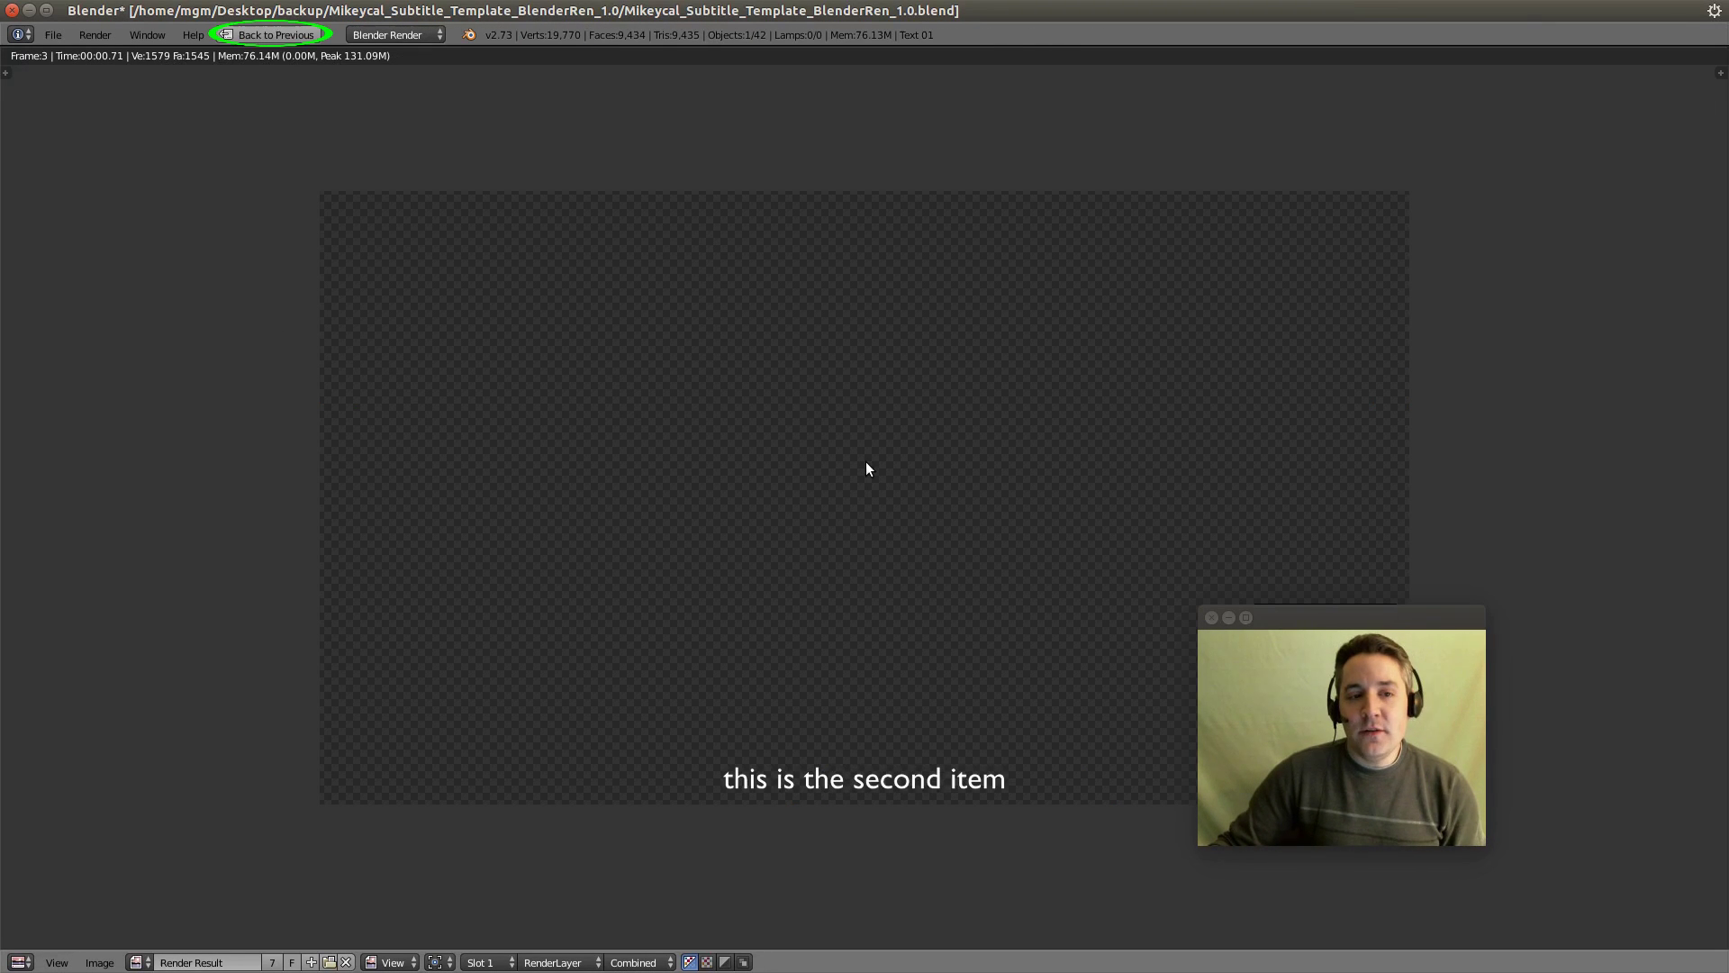
click(261, 36)
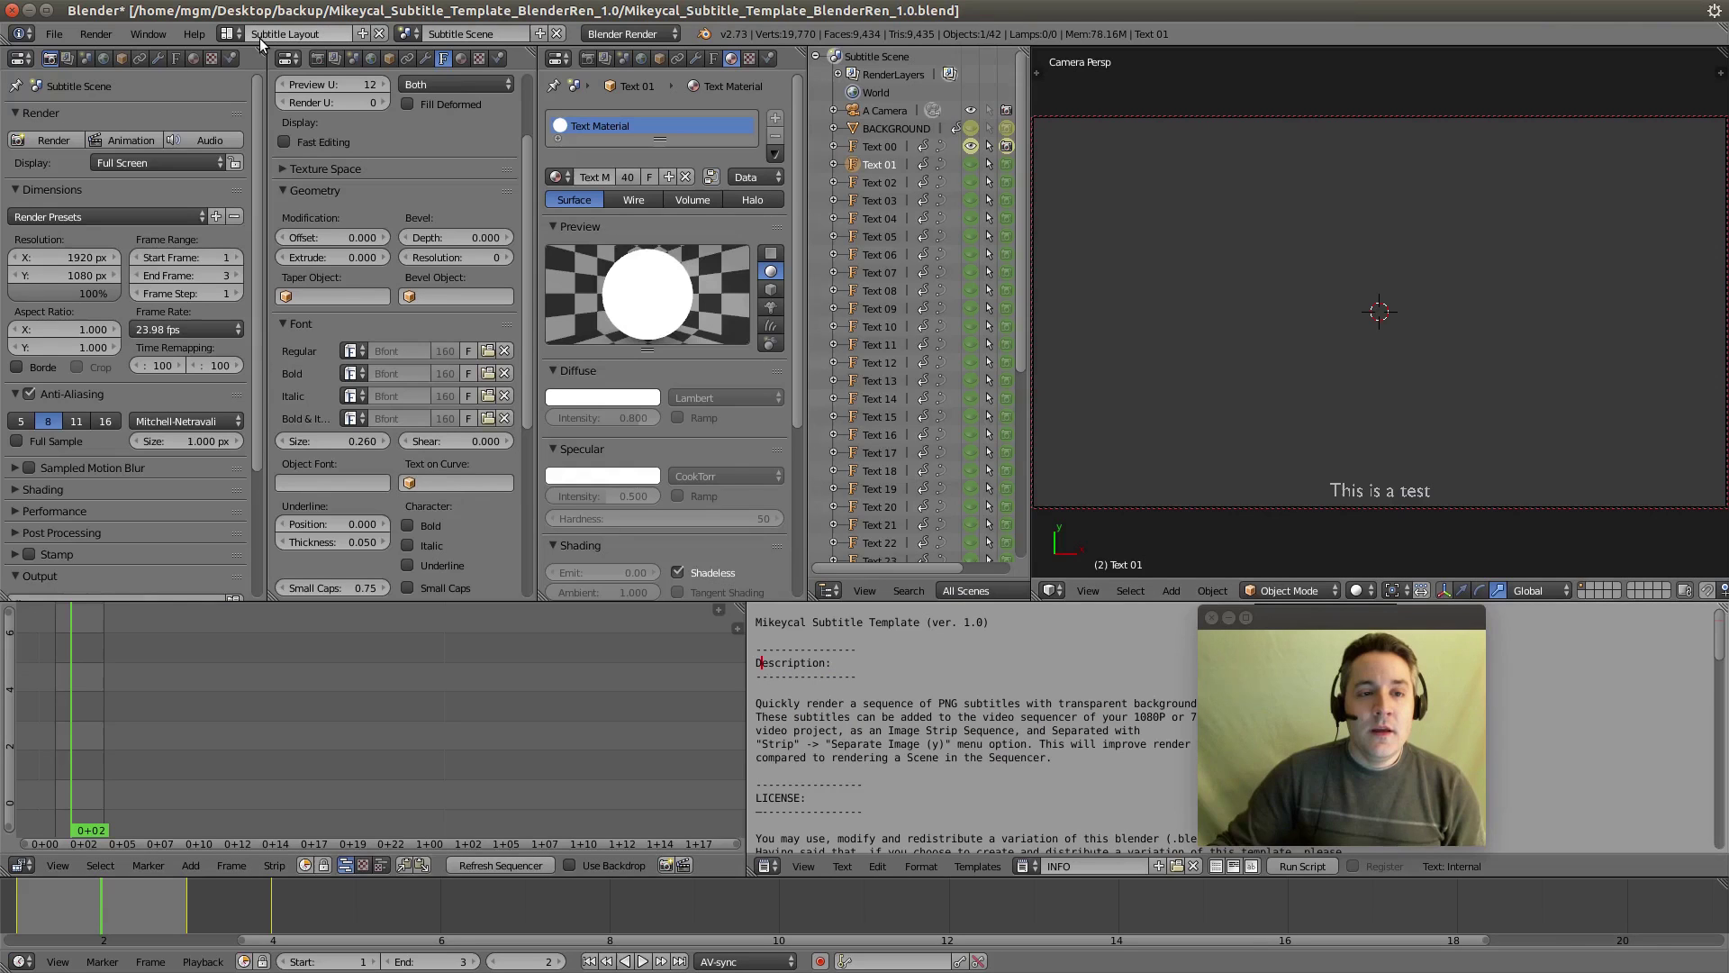
Step: Open the recent untitled.blend video-editing project
click(56, 34)
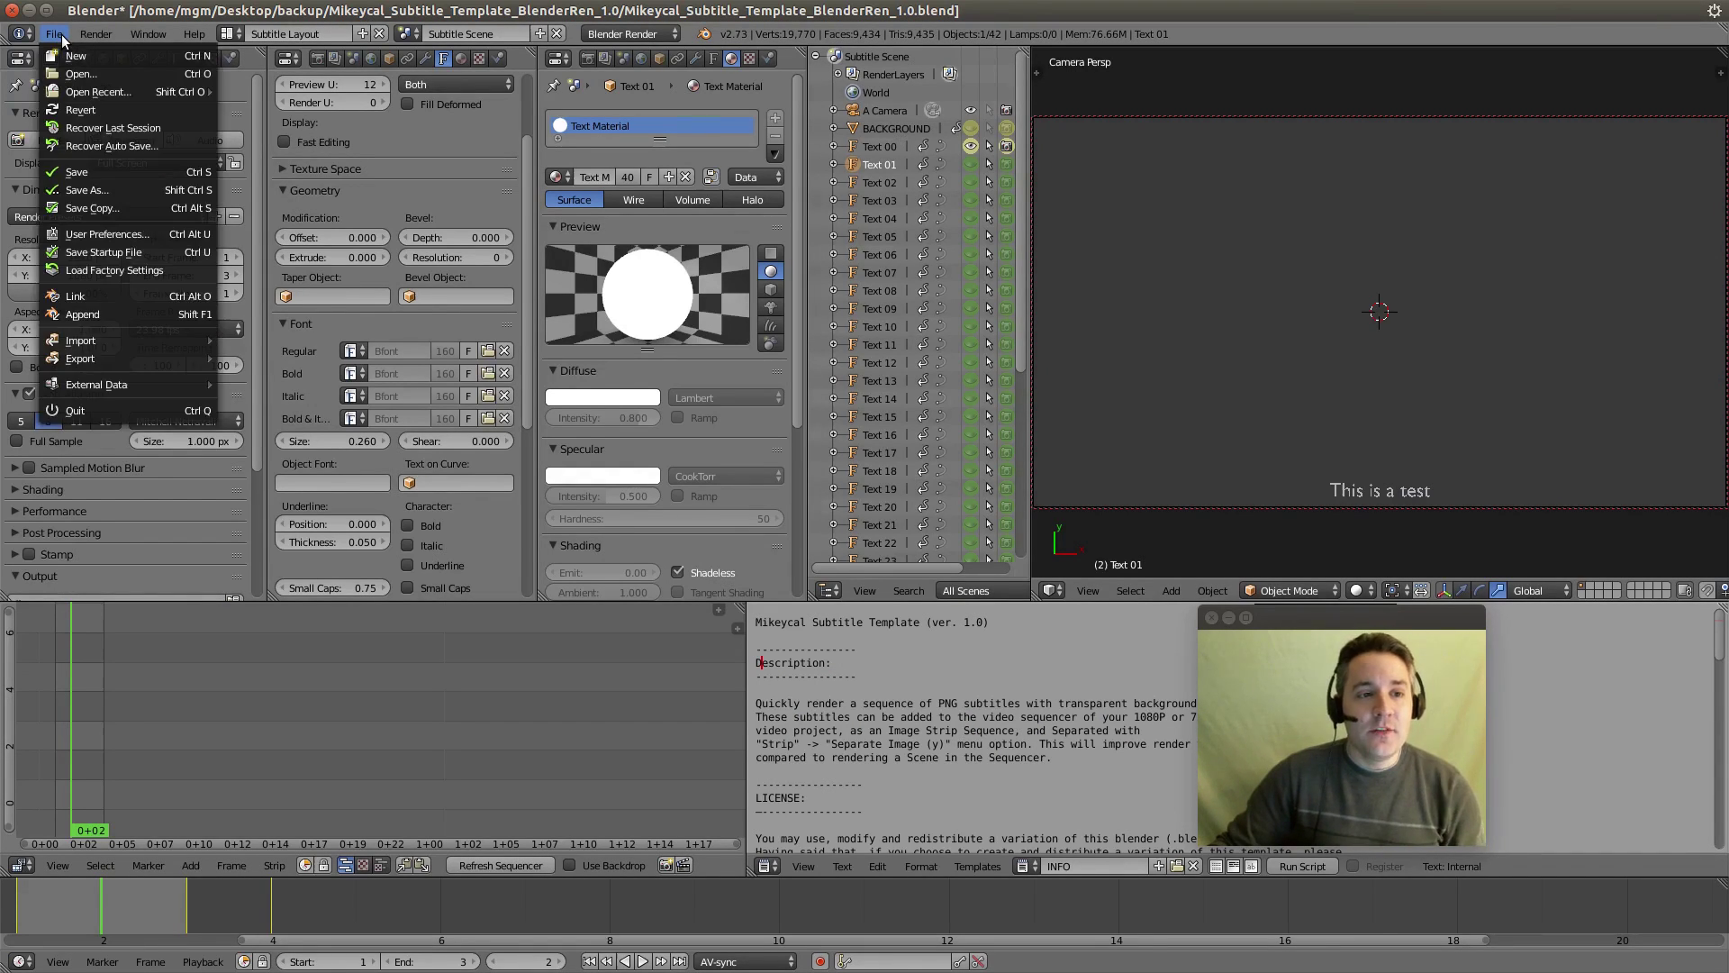
mouse_move(76, 90)
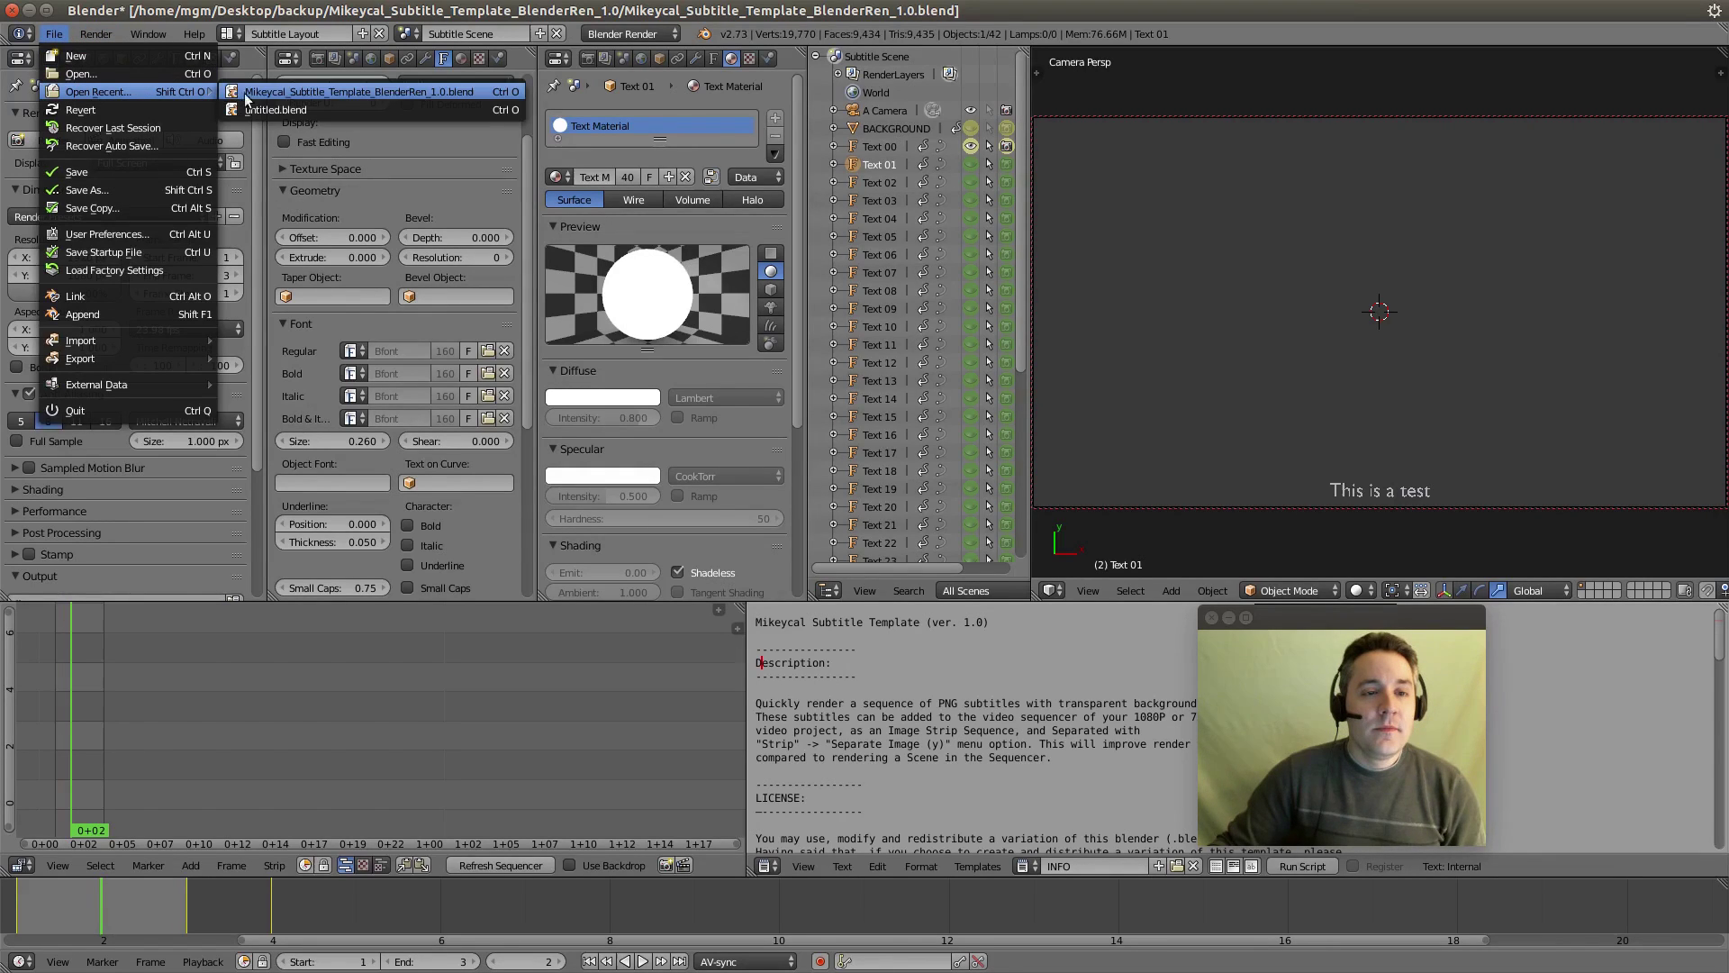
click(276, 109)
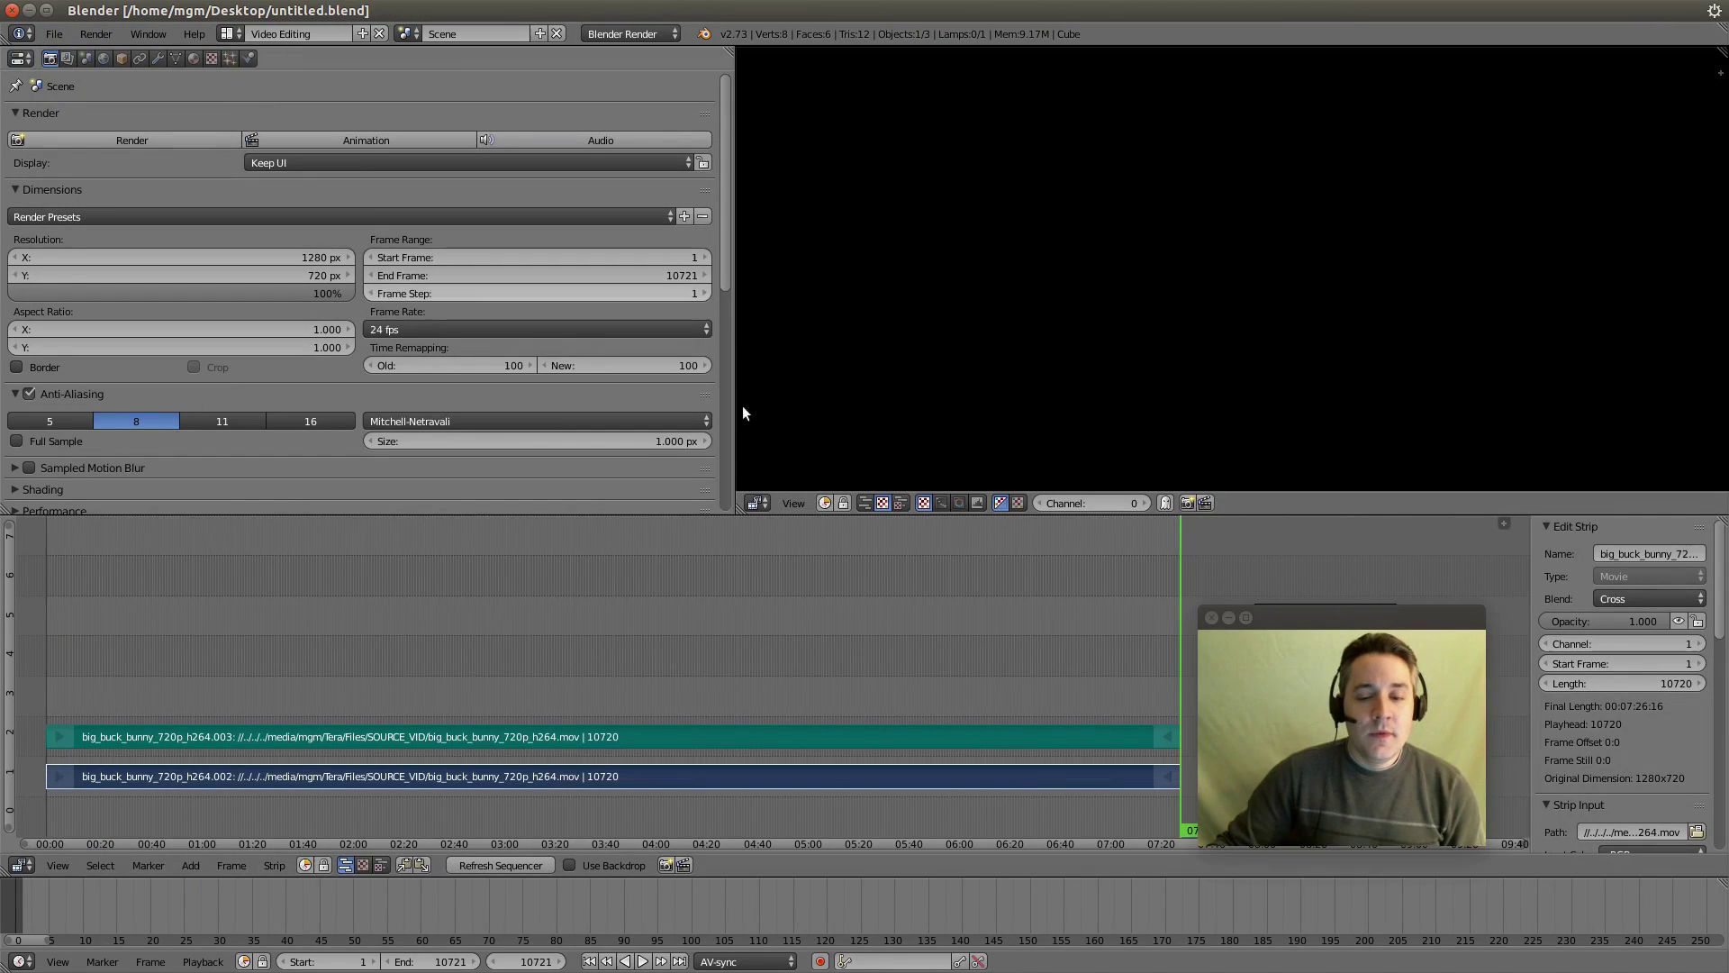
Step: Move the playhead back to the start frame and begin adding an image strip
click(589, 961)
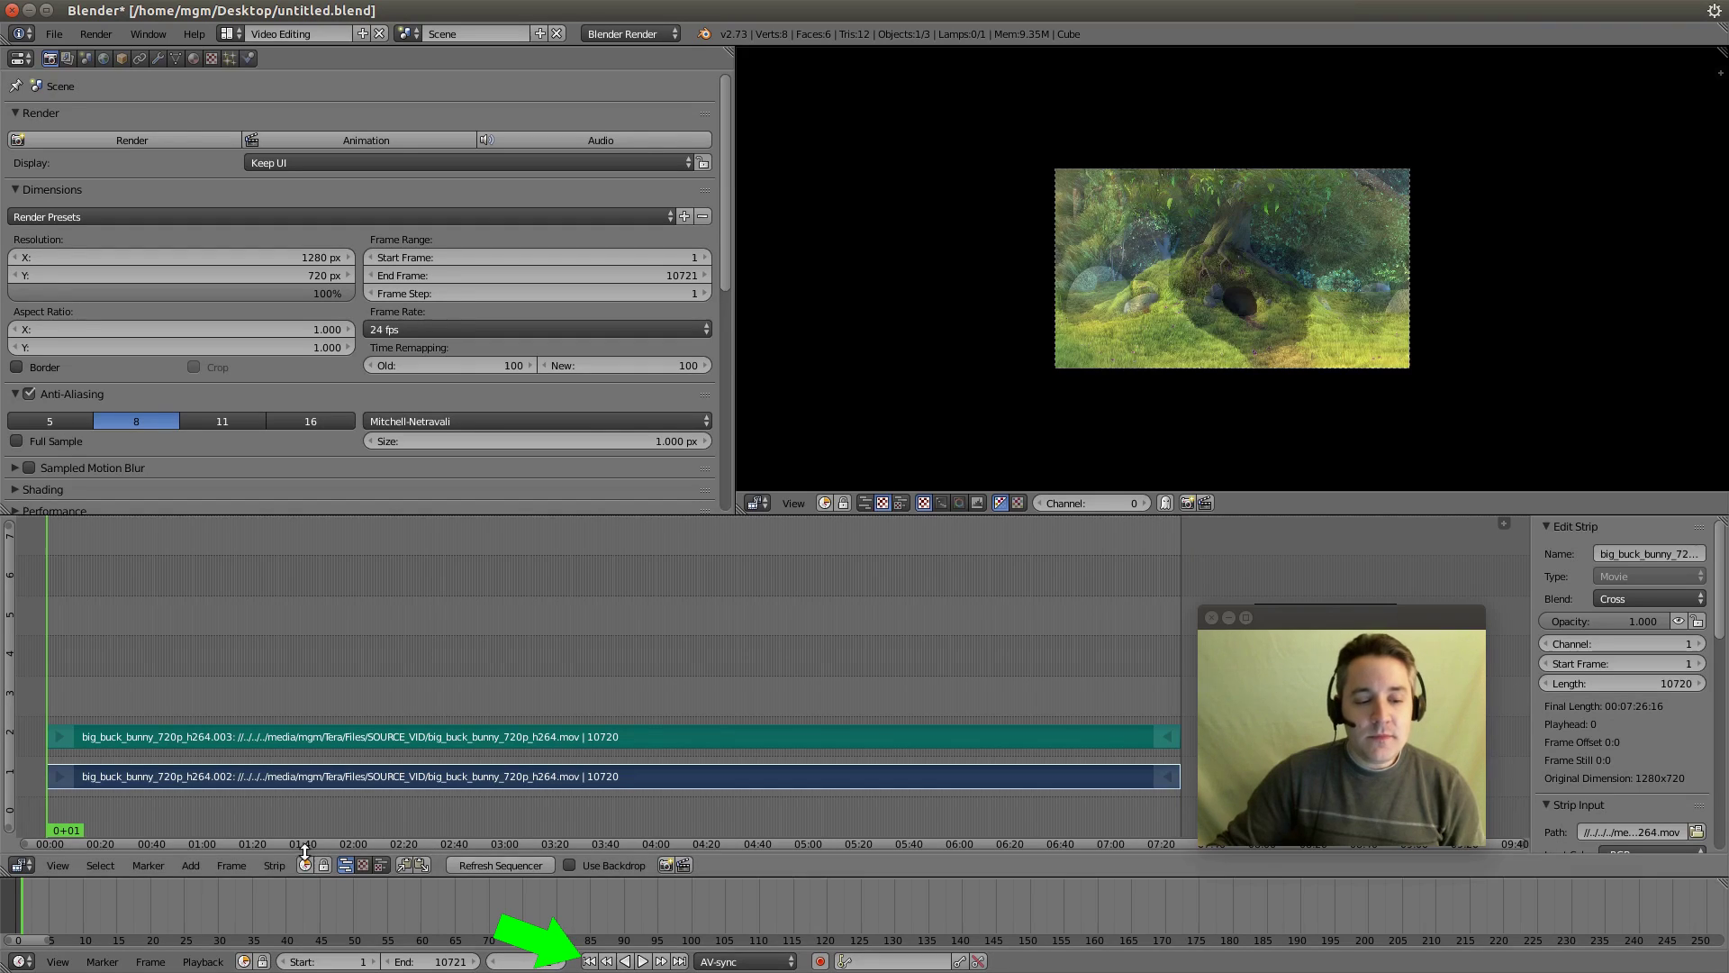
click(190, 866)
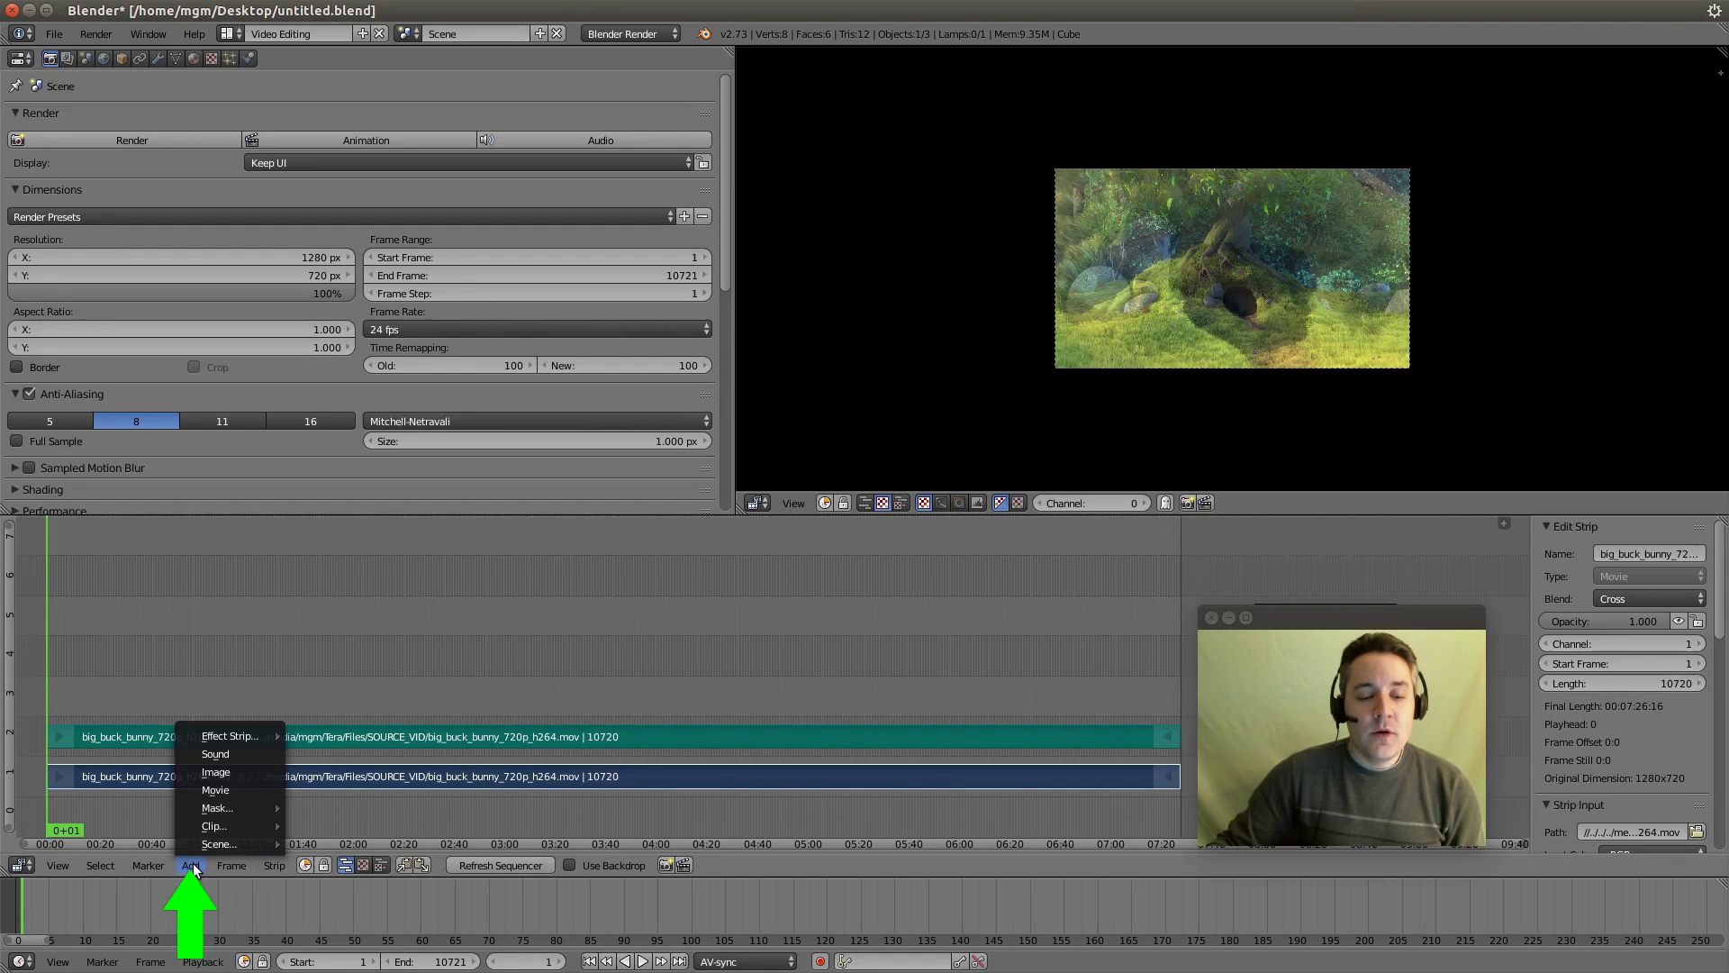
click(184, 771)
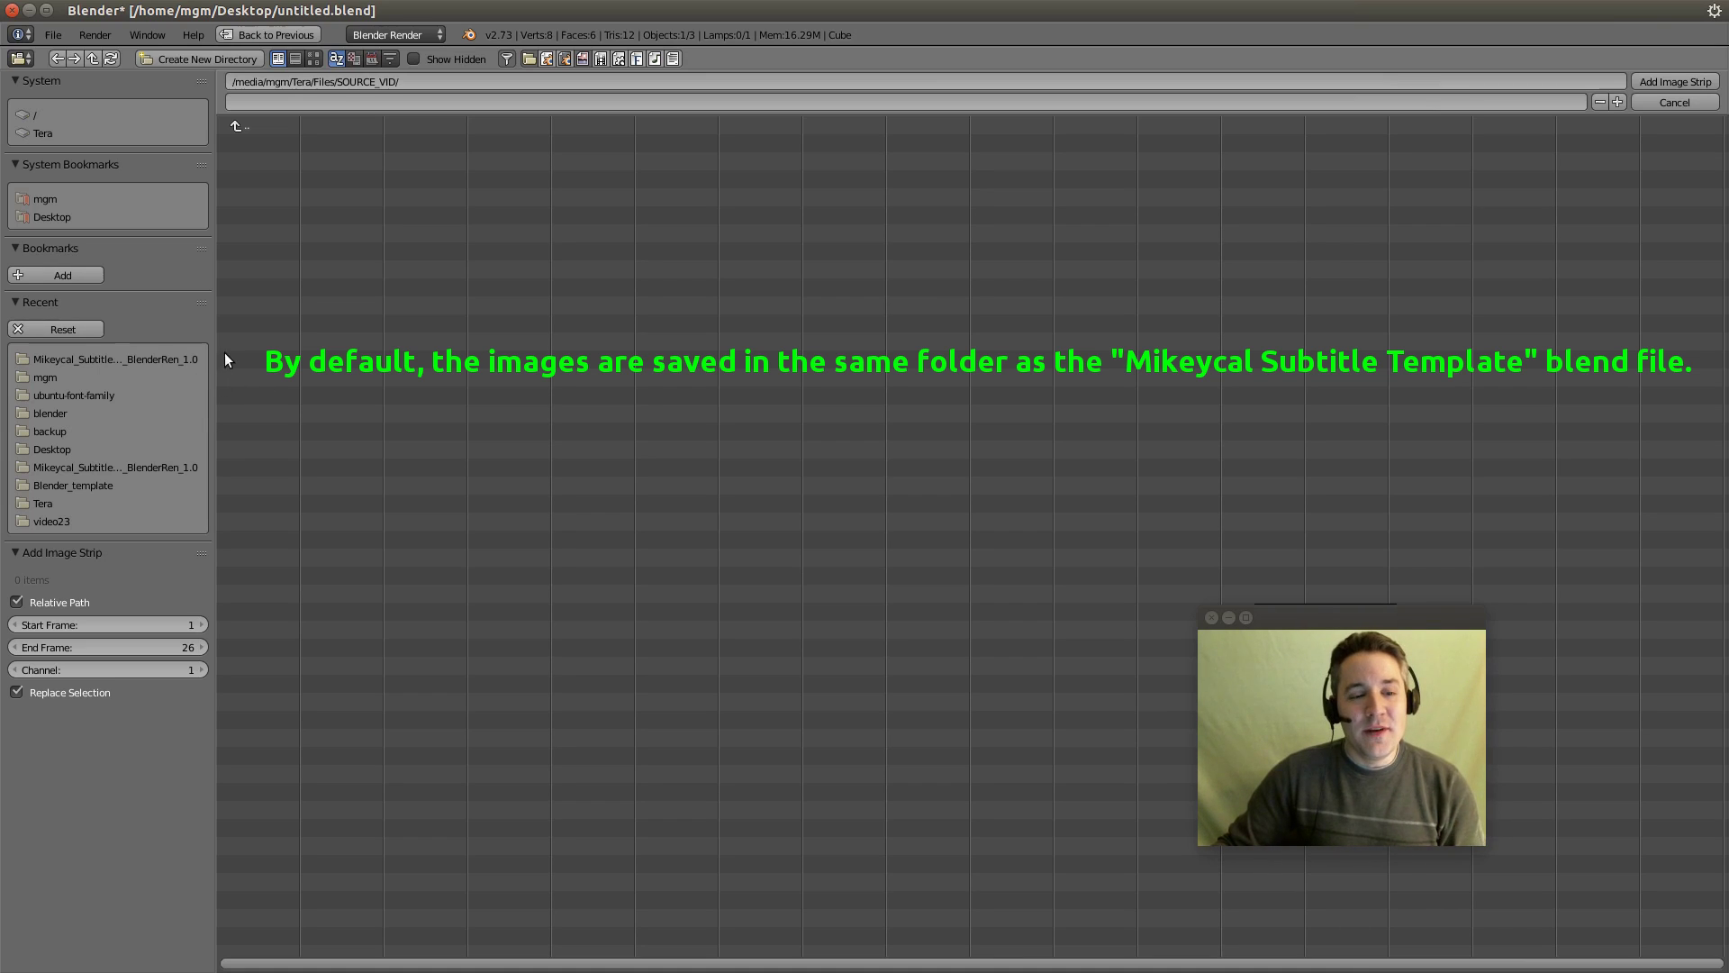
Step: Add 0001–0003.png from the Mikeycal template folder as one image strip
click(122, 361)
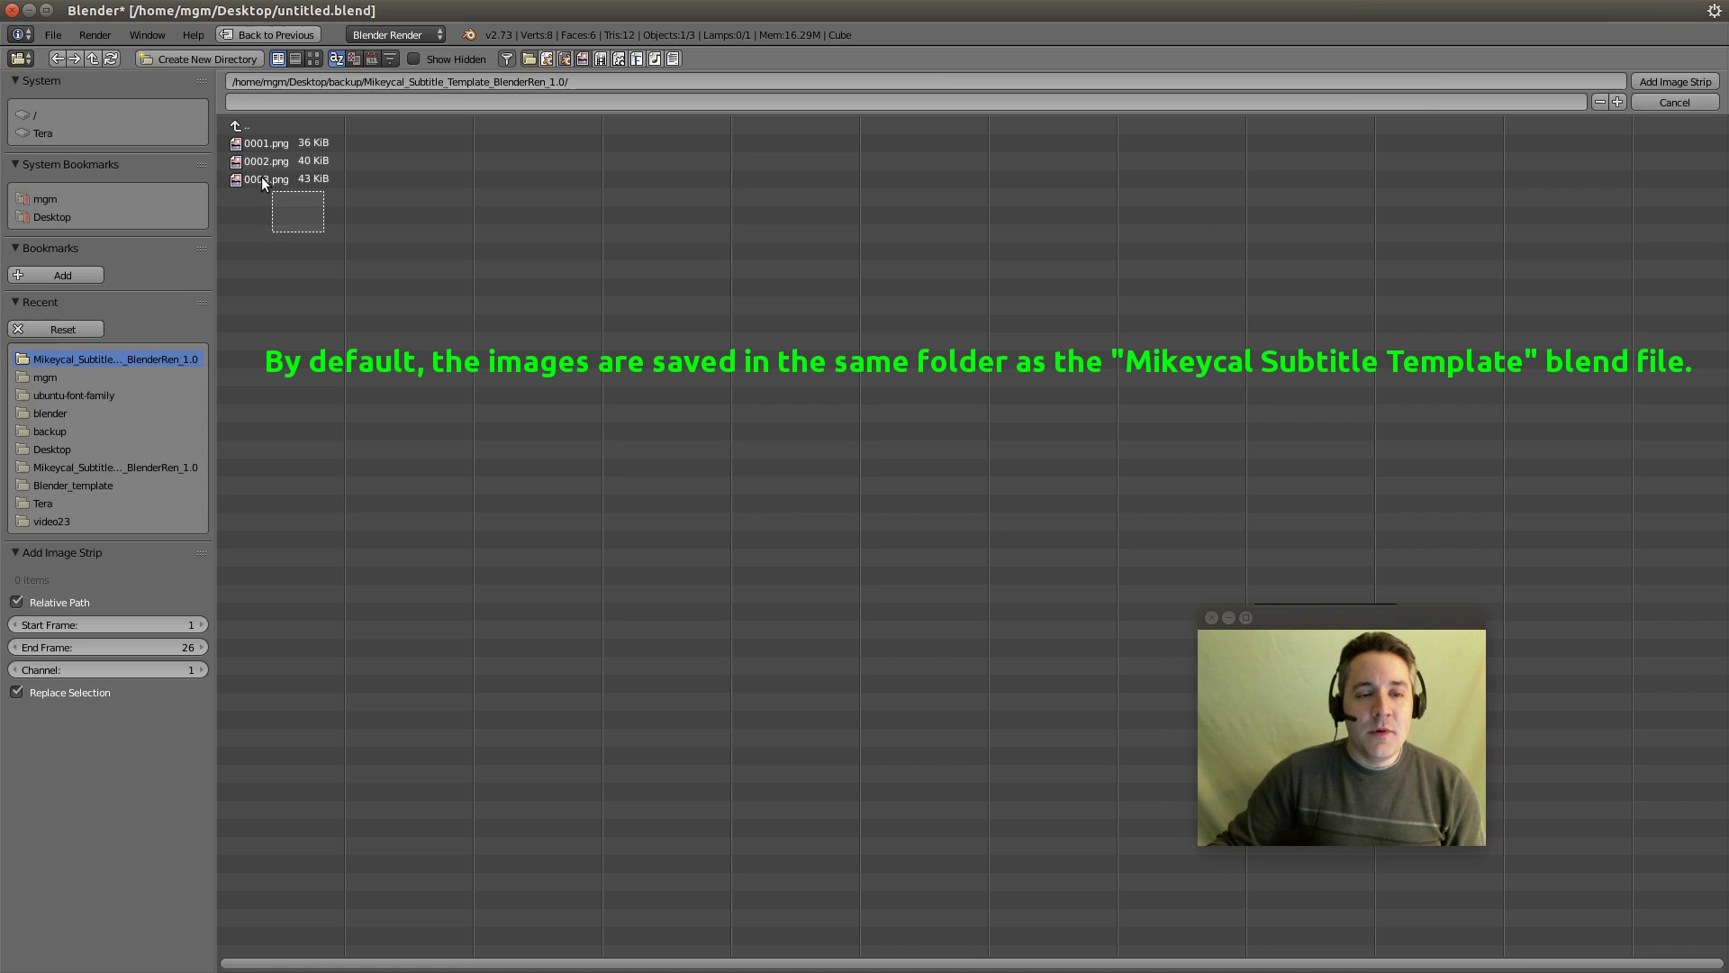
drag(259, 178, 240, 141)
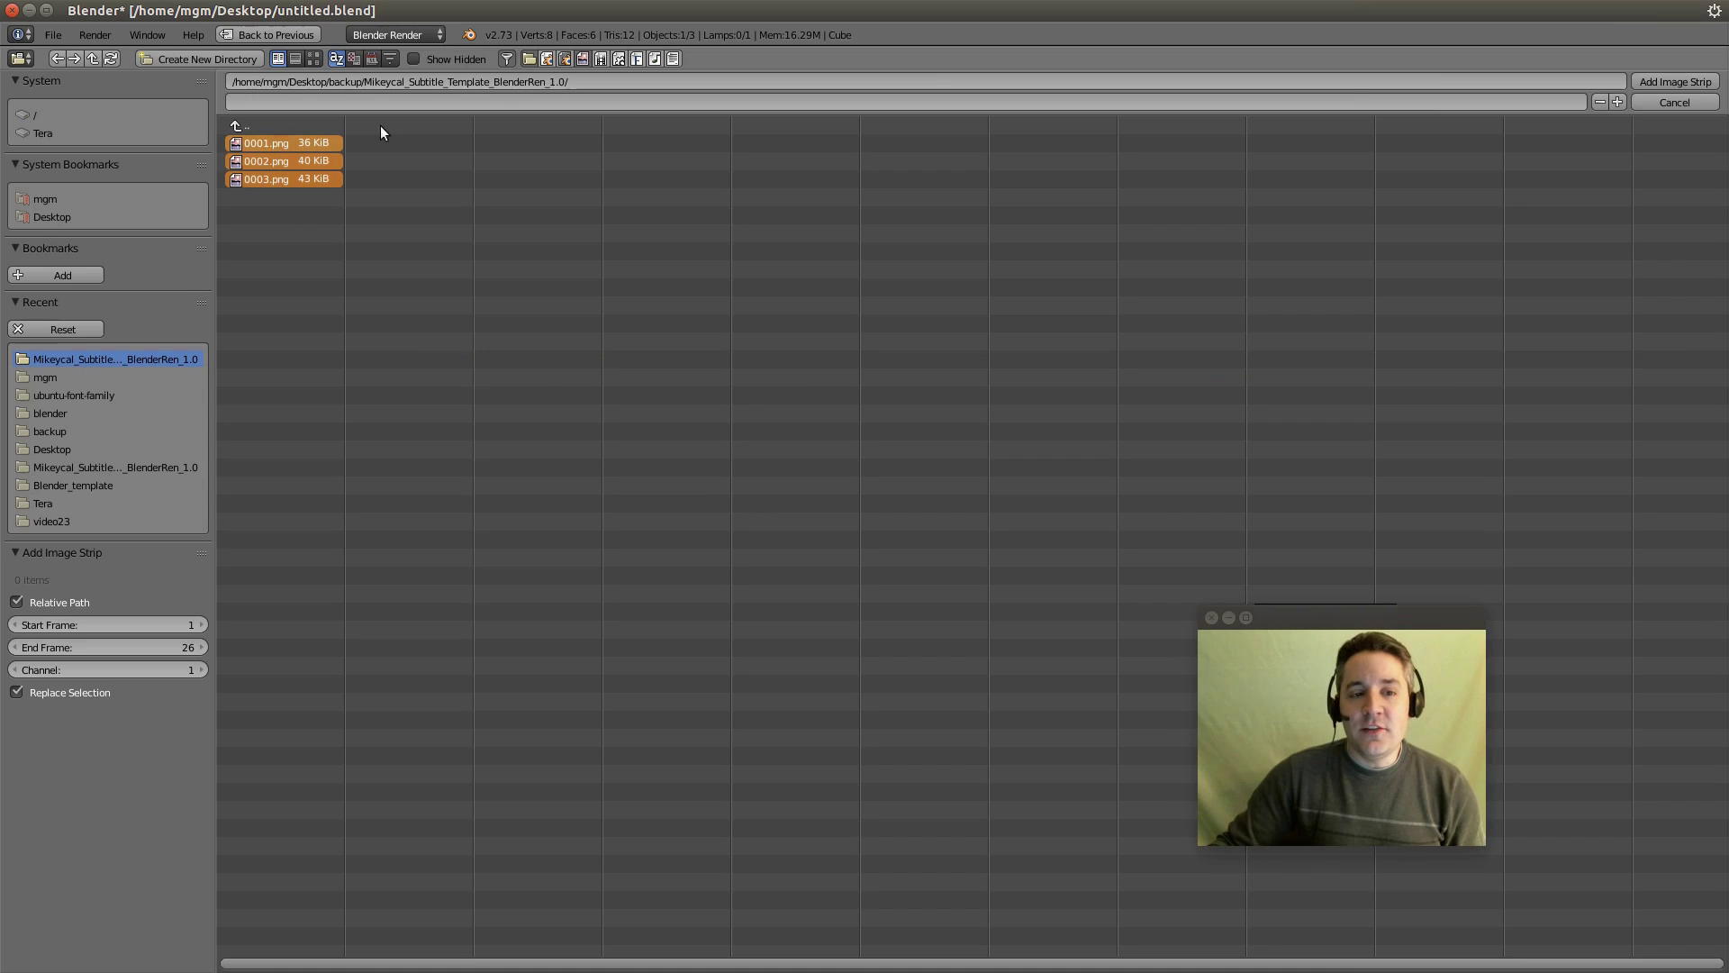
click(1671, 82)
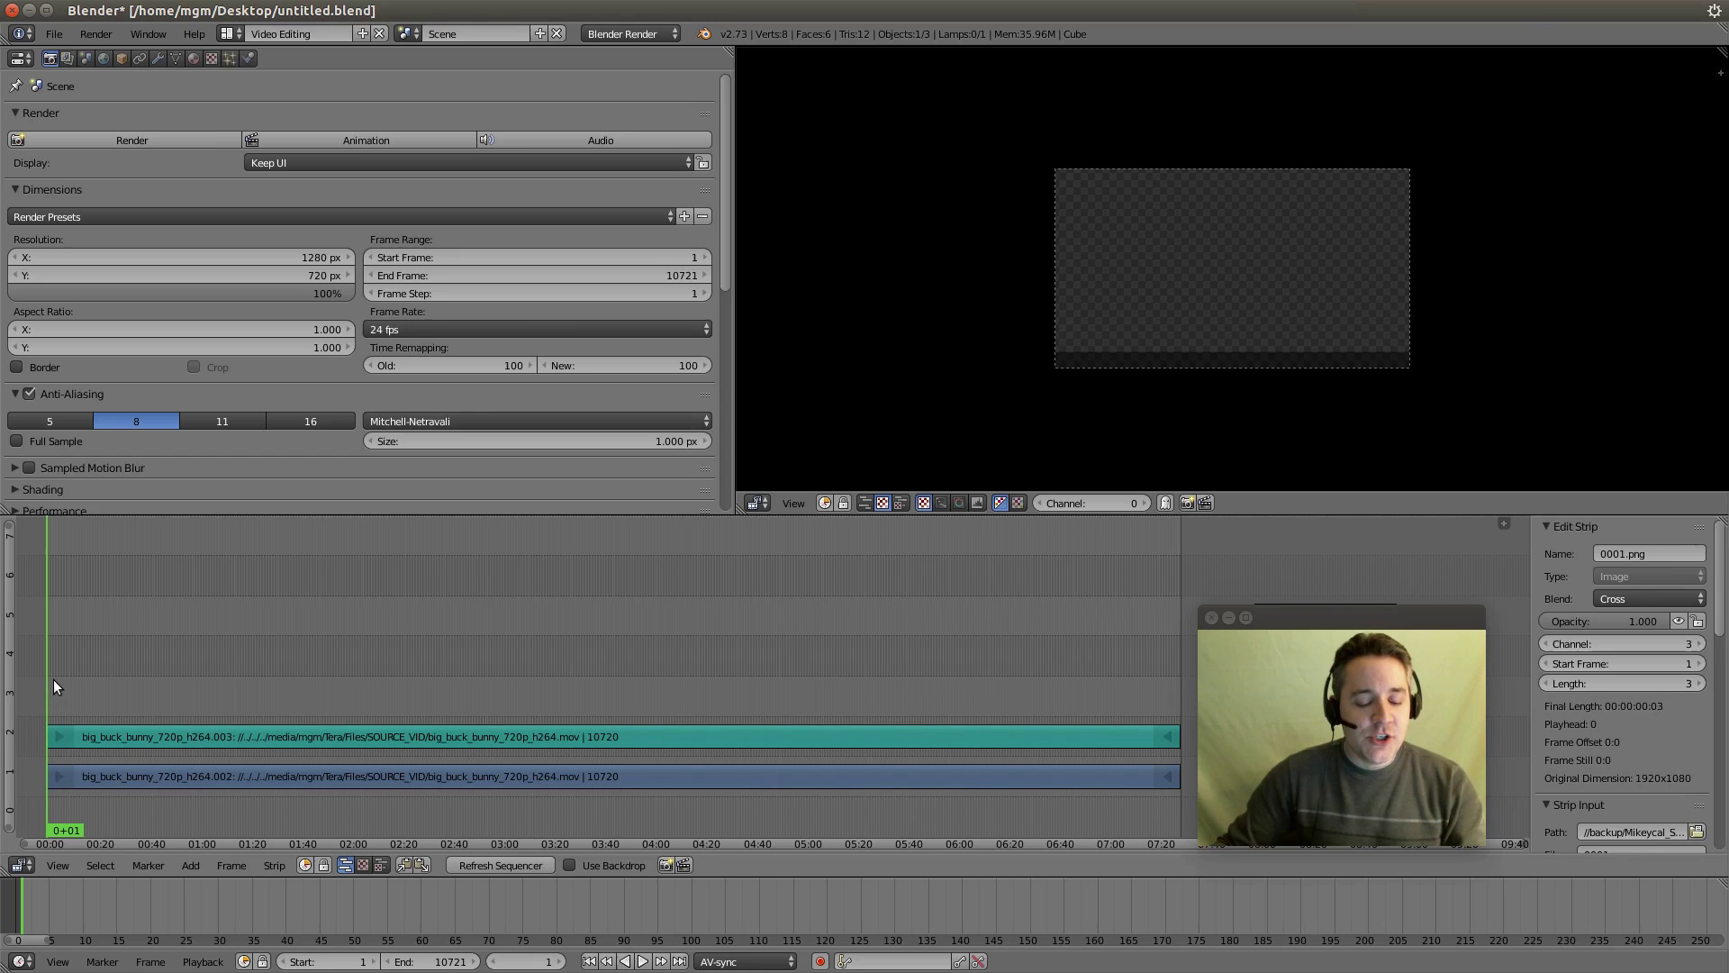
Step: Zoom in on the strip starts and set the image strip's blend mode to Alpha Over
key(shift+b)
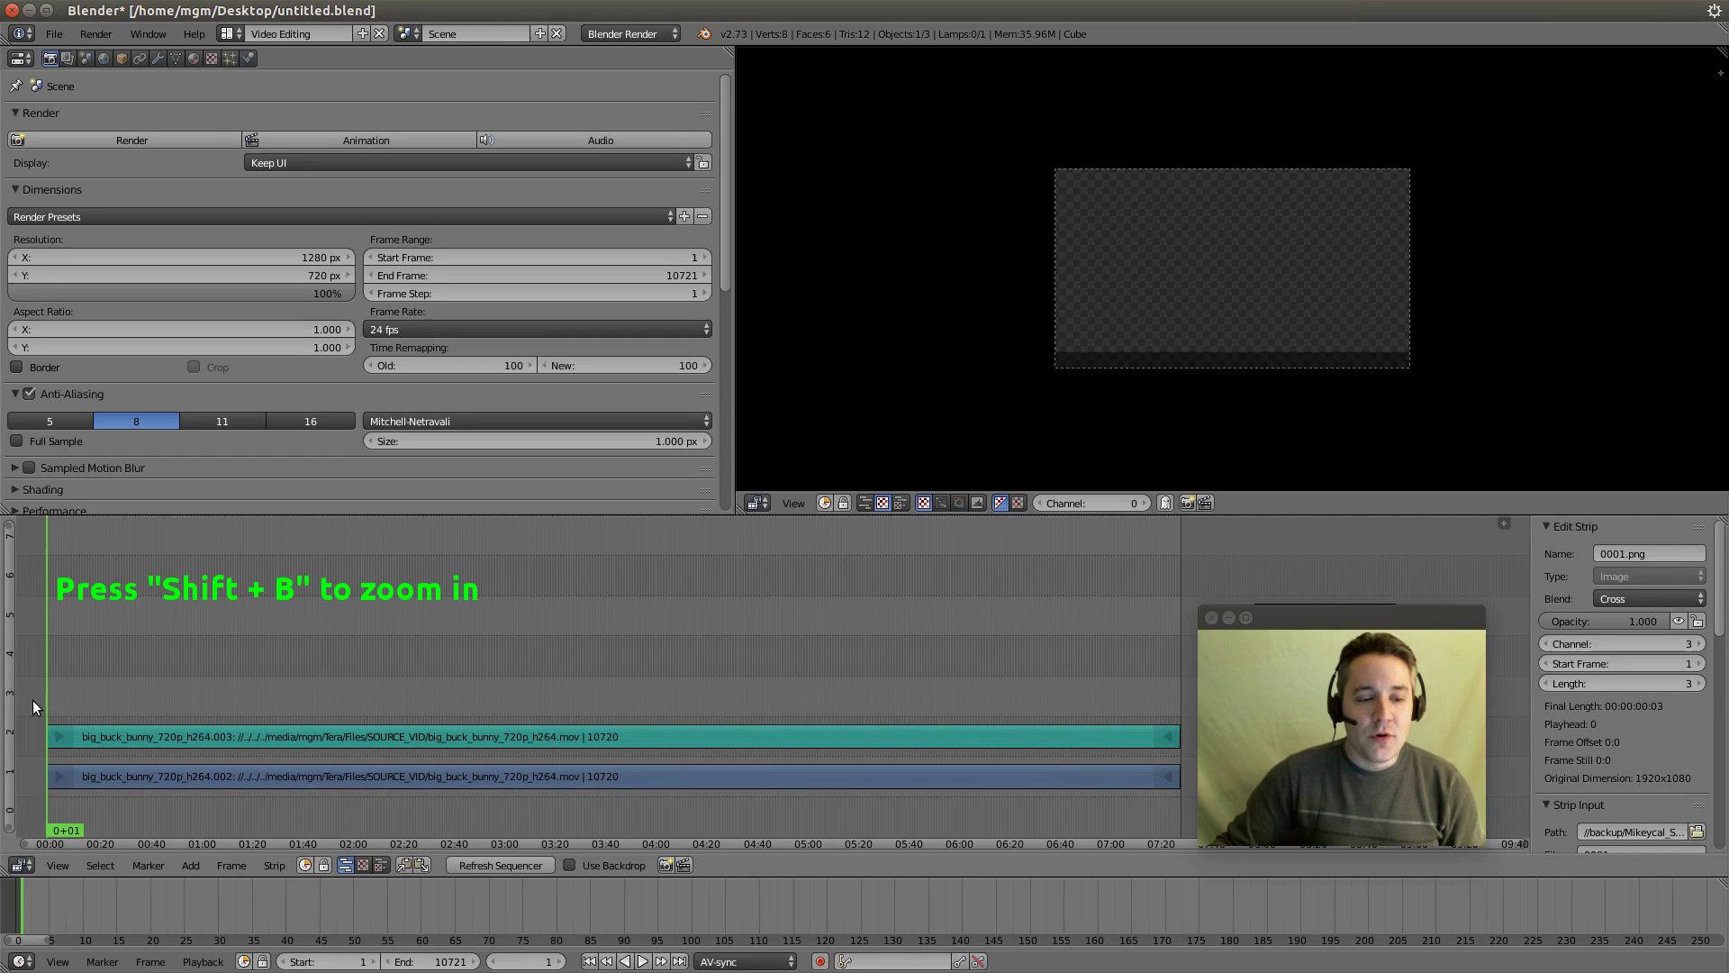
drag(34, 701, 97, 803)
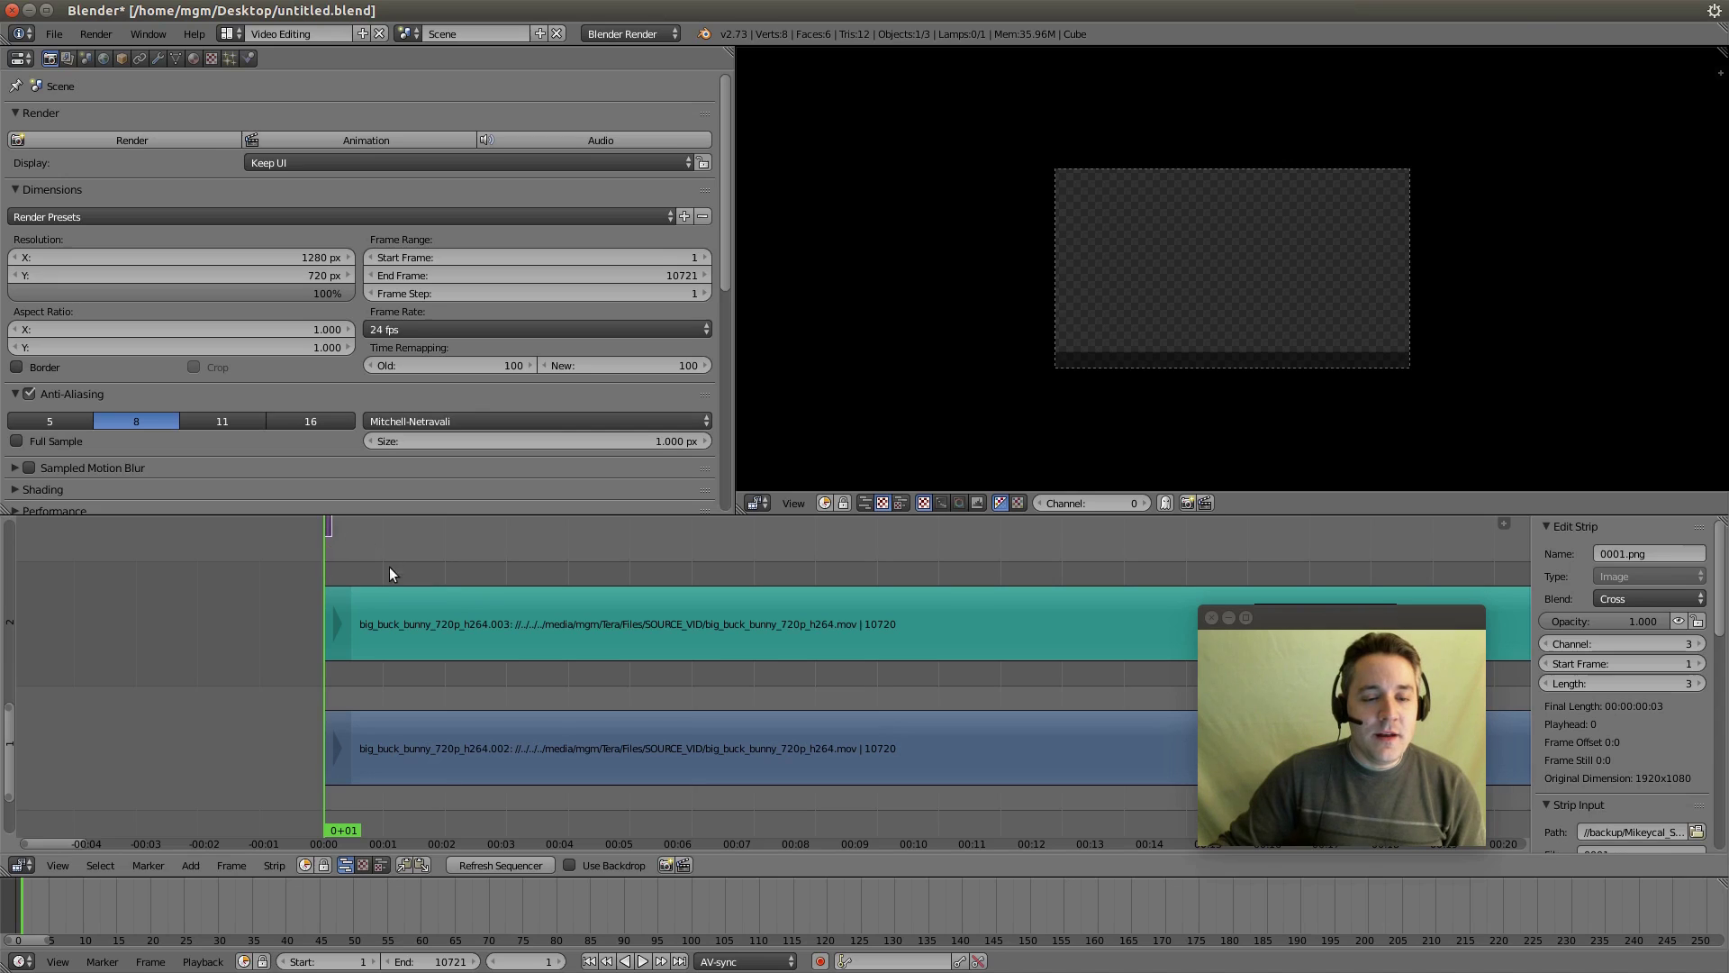
scroll(373, 504, down, 1)
middle_drag(370, 525, 418, 682)
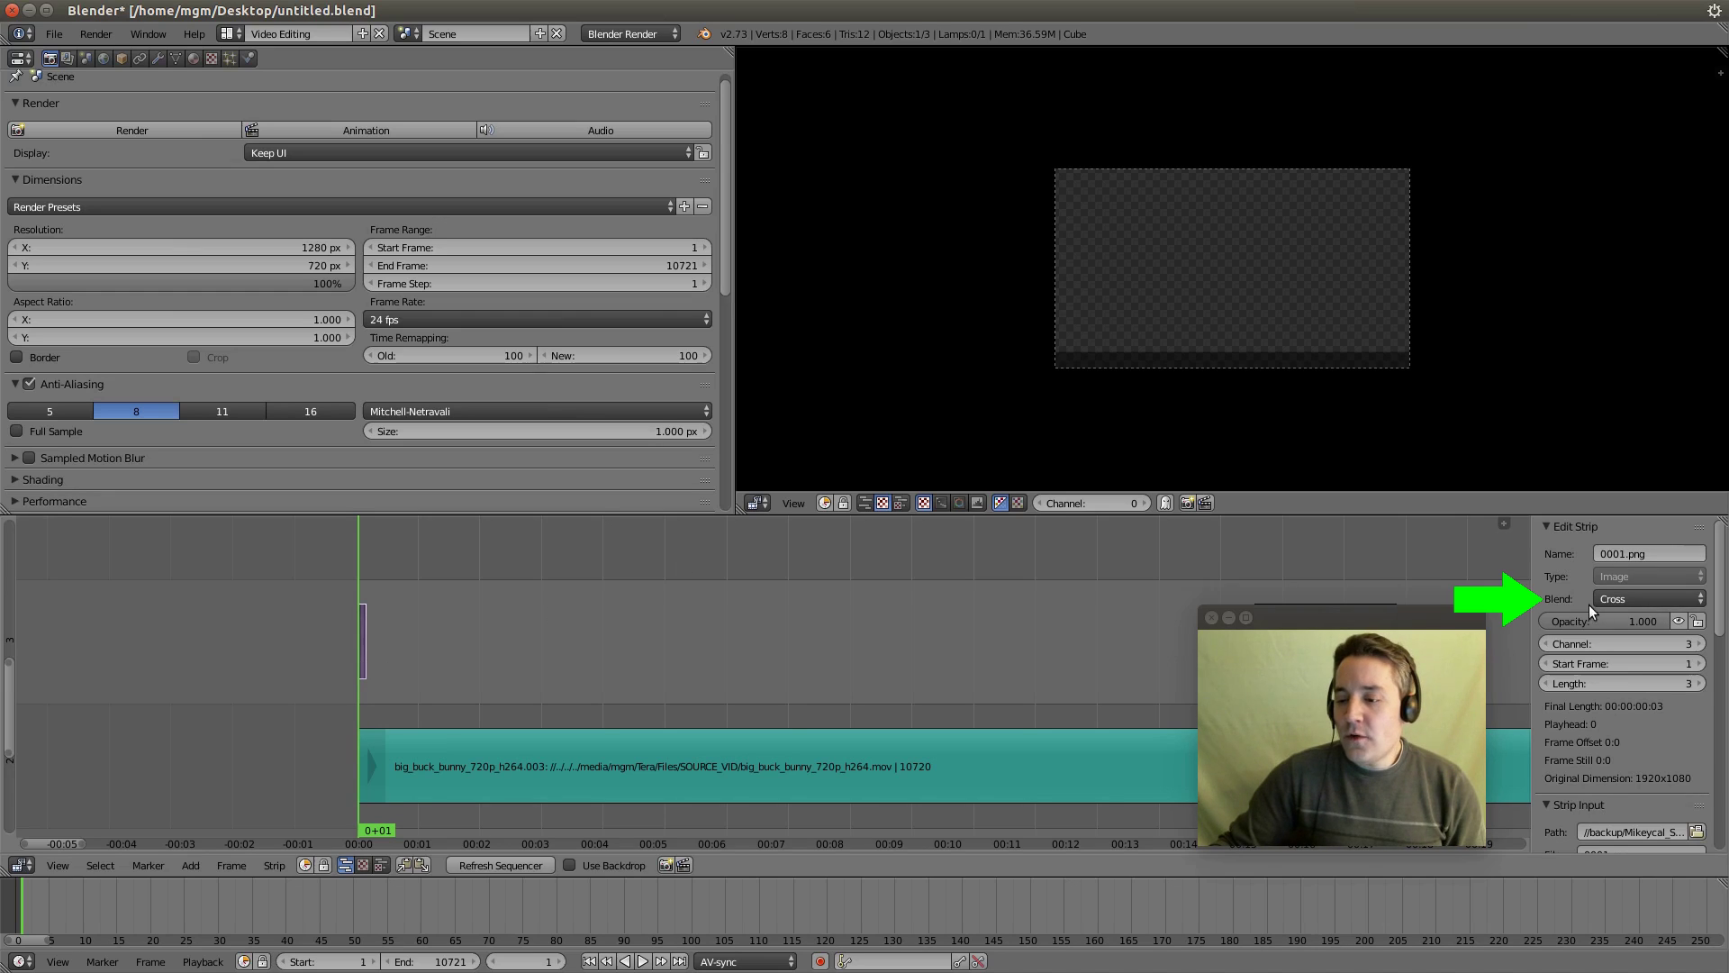
click(1667, 597)
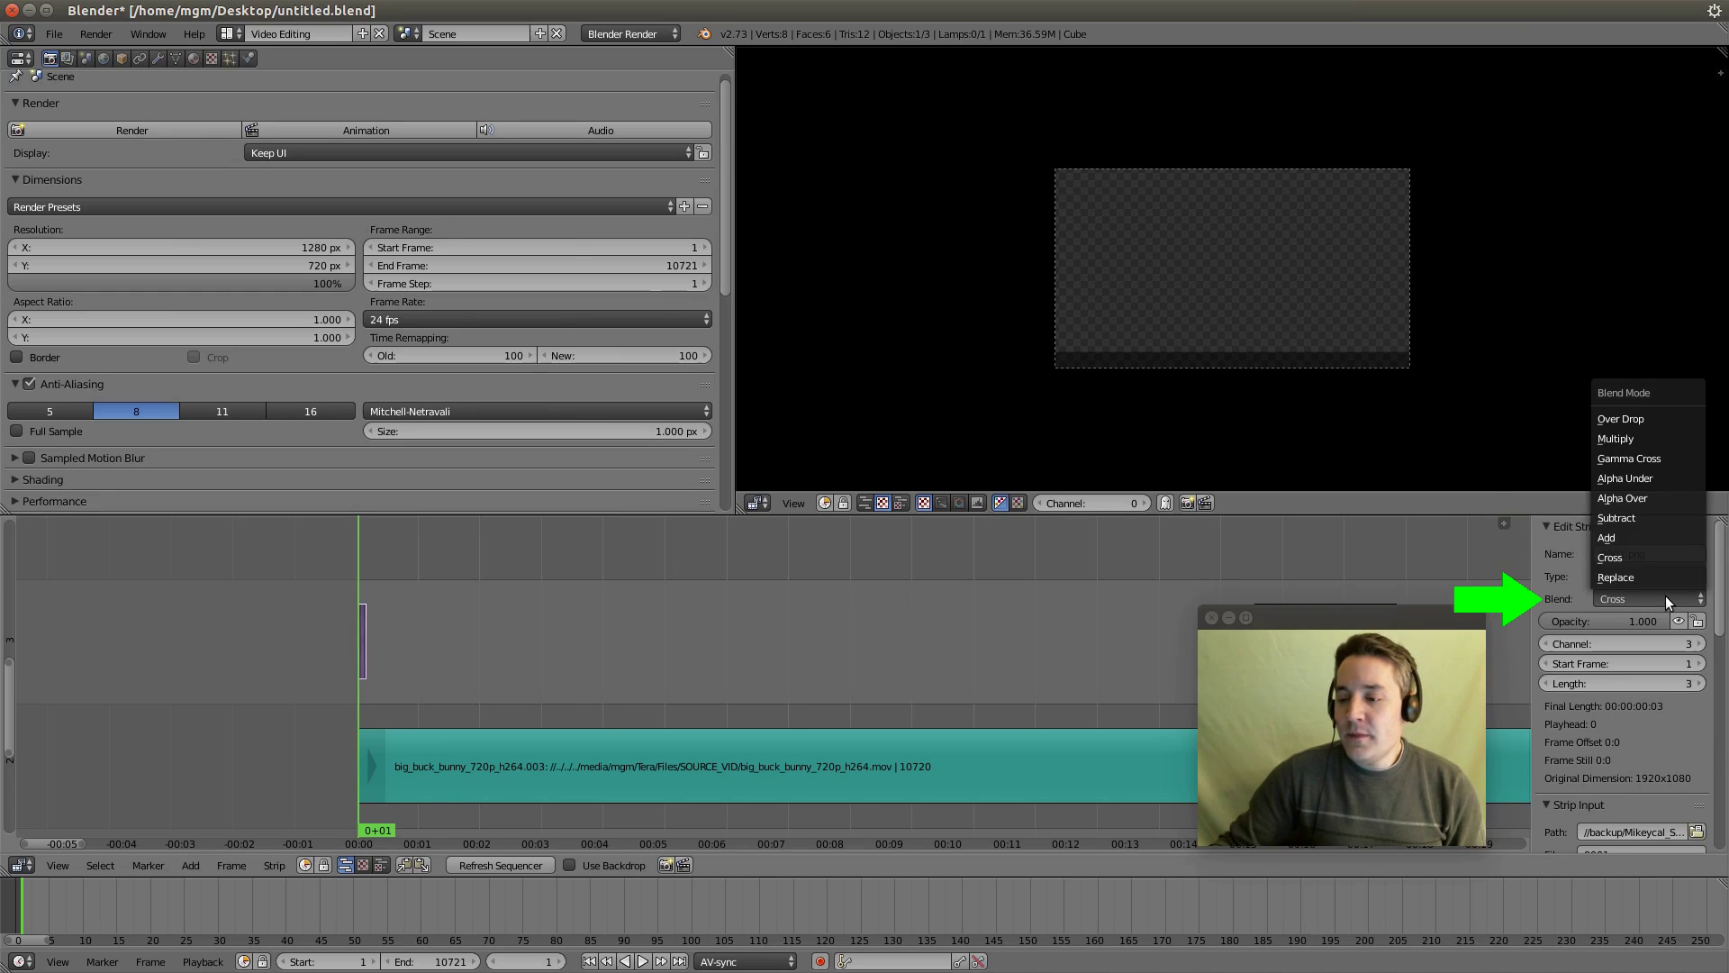
click(1646, 499)
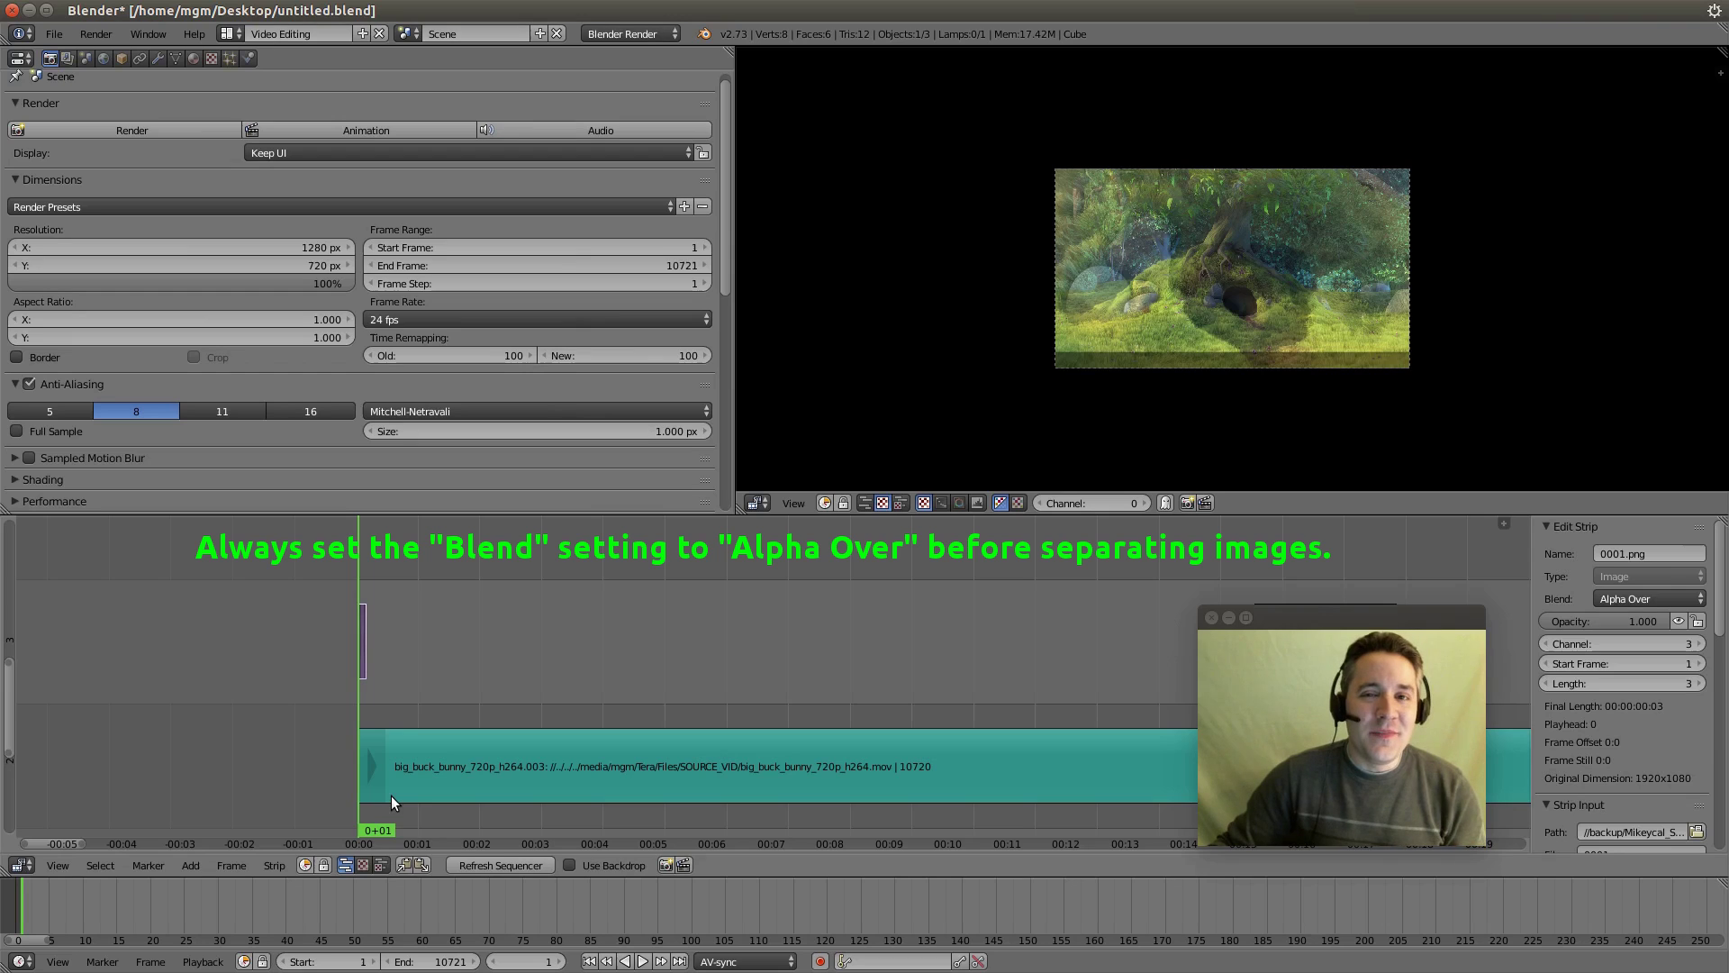
Step: Separate the image strip into one strip per PNG, each 120 frames (24*5) long
click(272, 865)
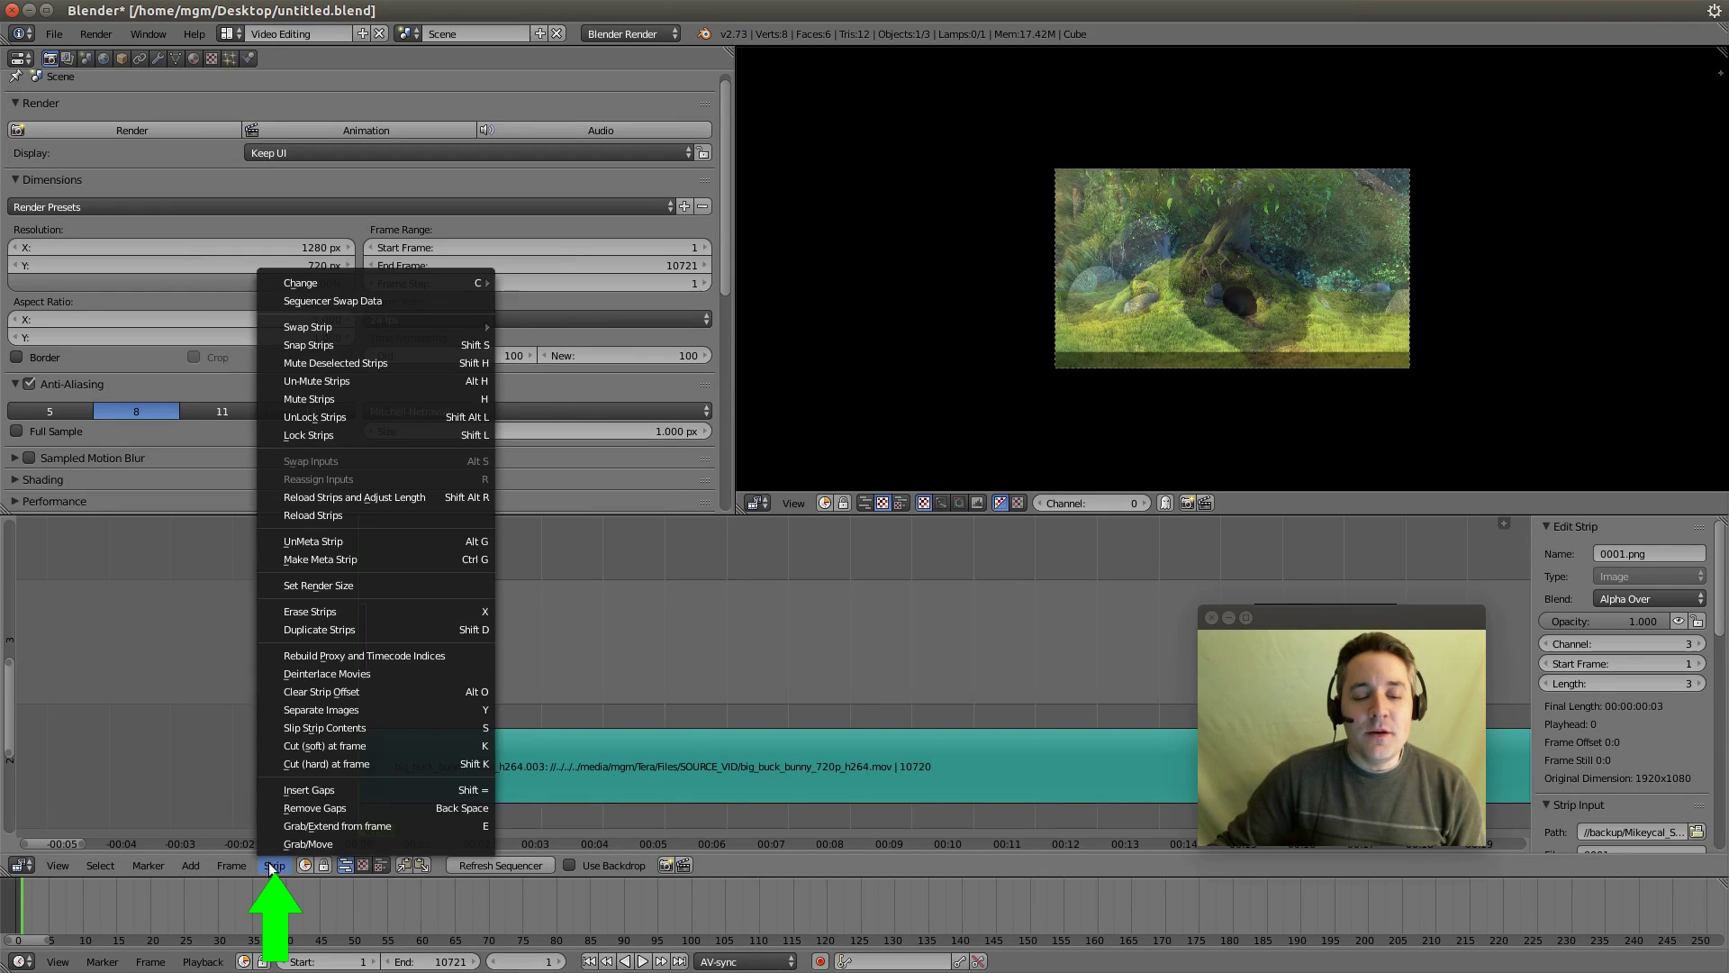
click(390, 710)
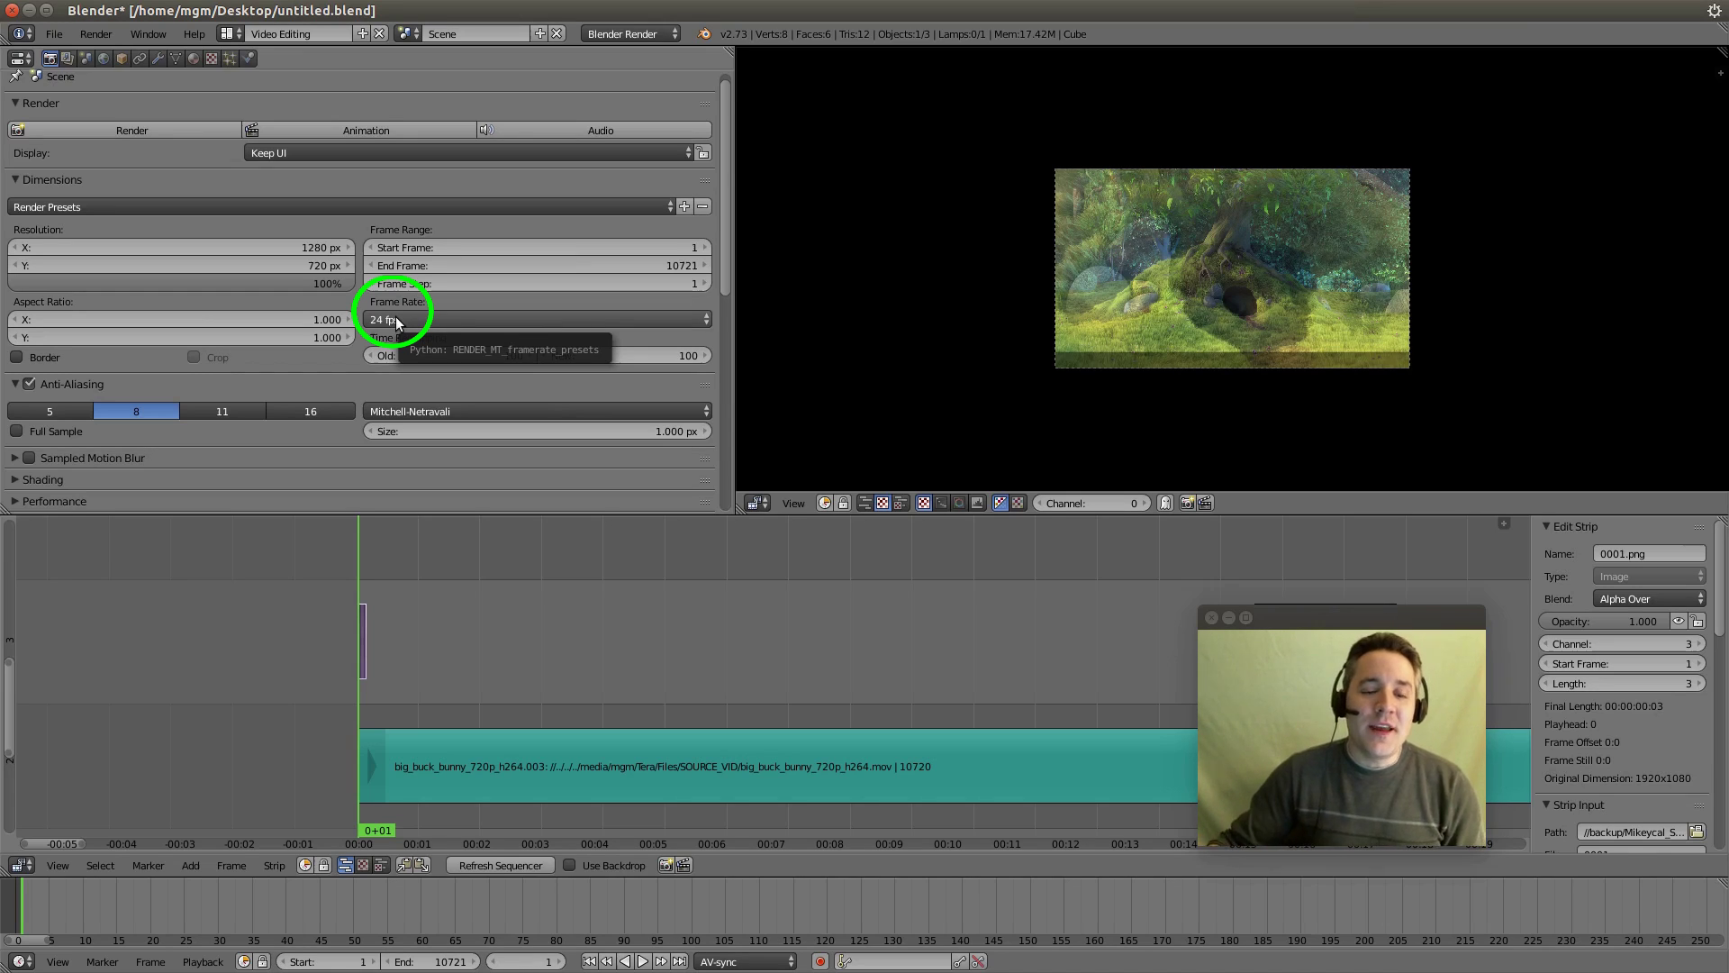
click(273, 866)
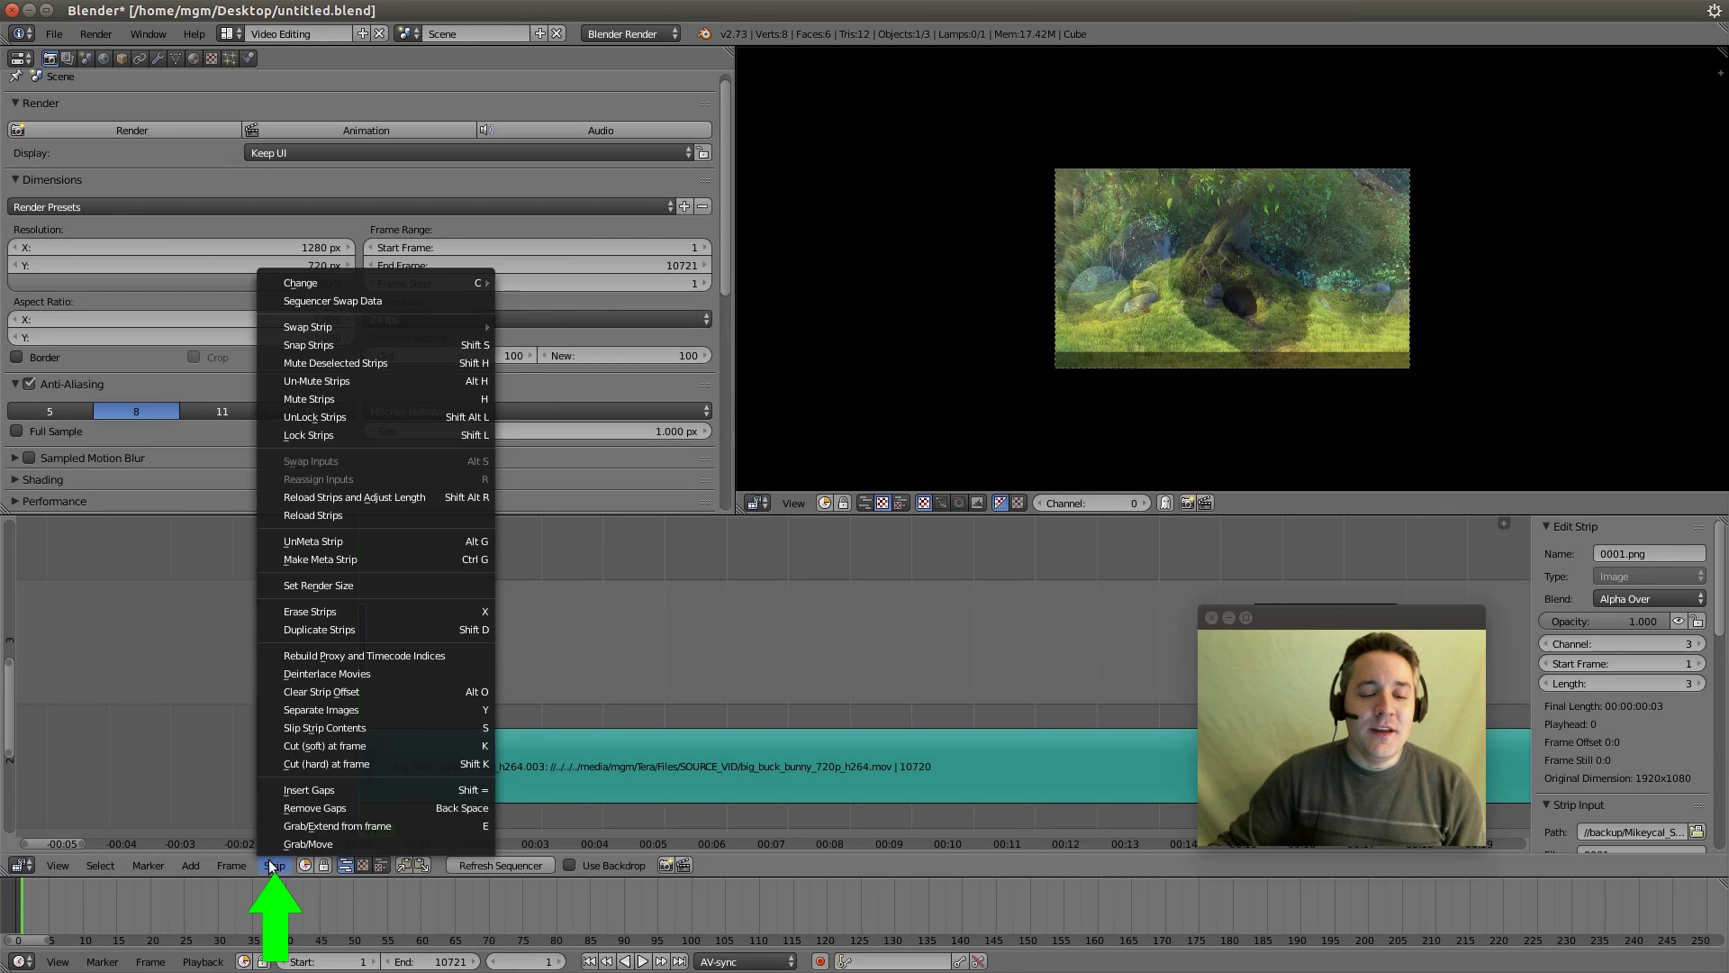
click(315, 707)
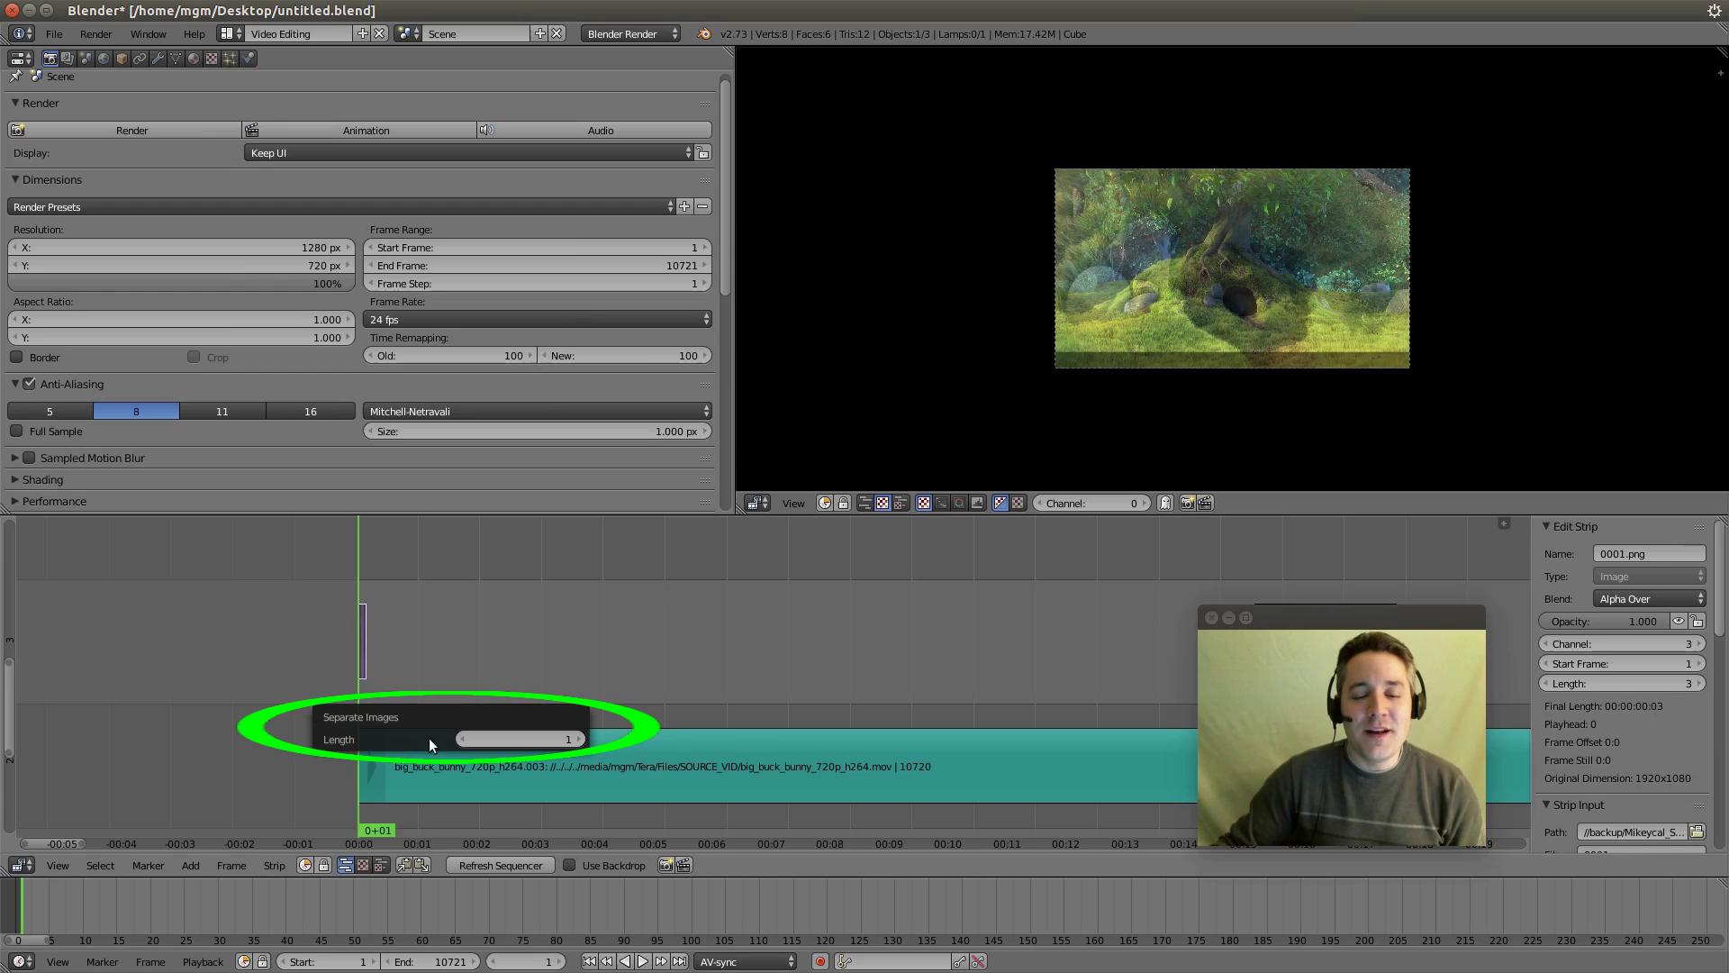
click(523, 737)
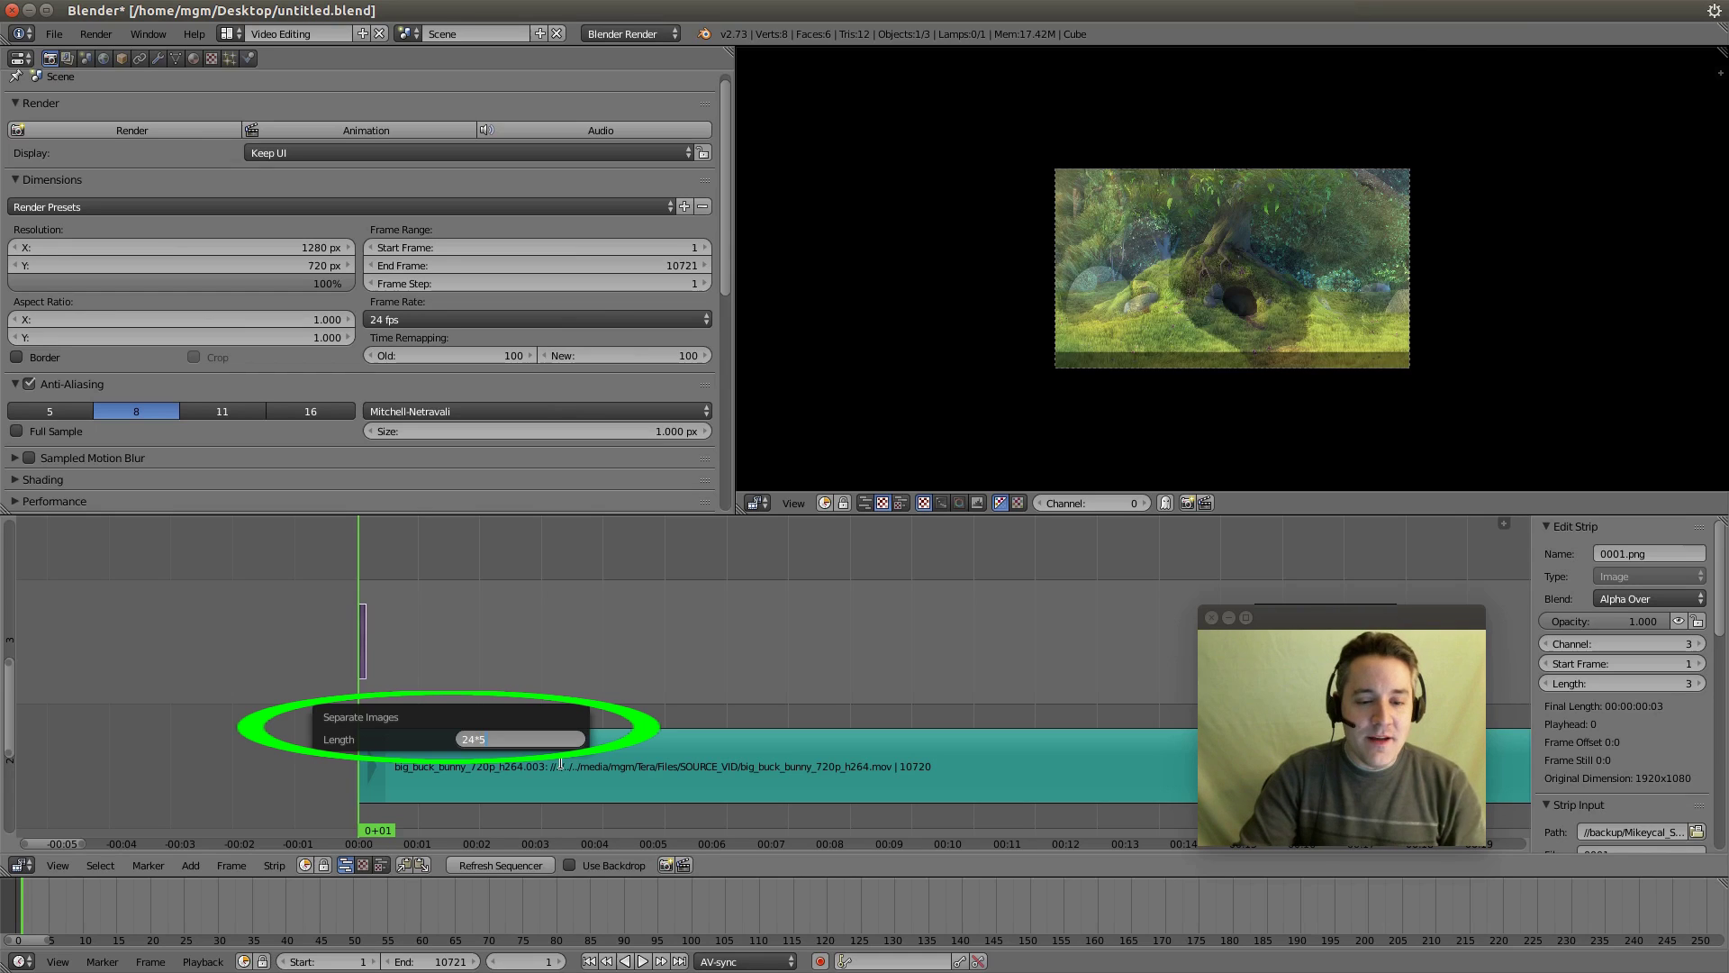
key(Return)
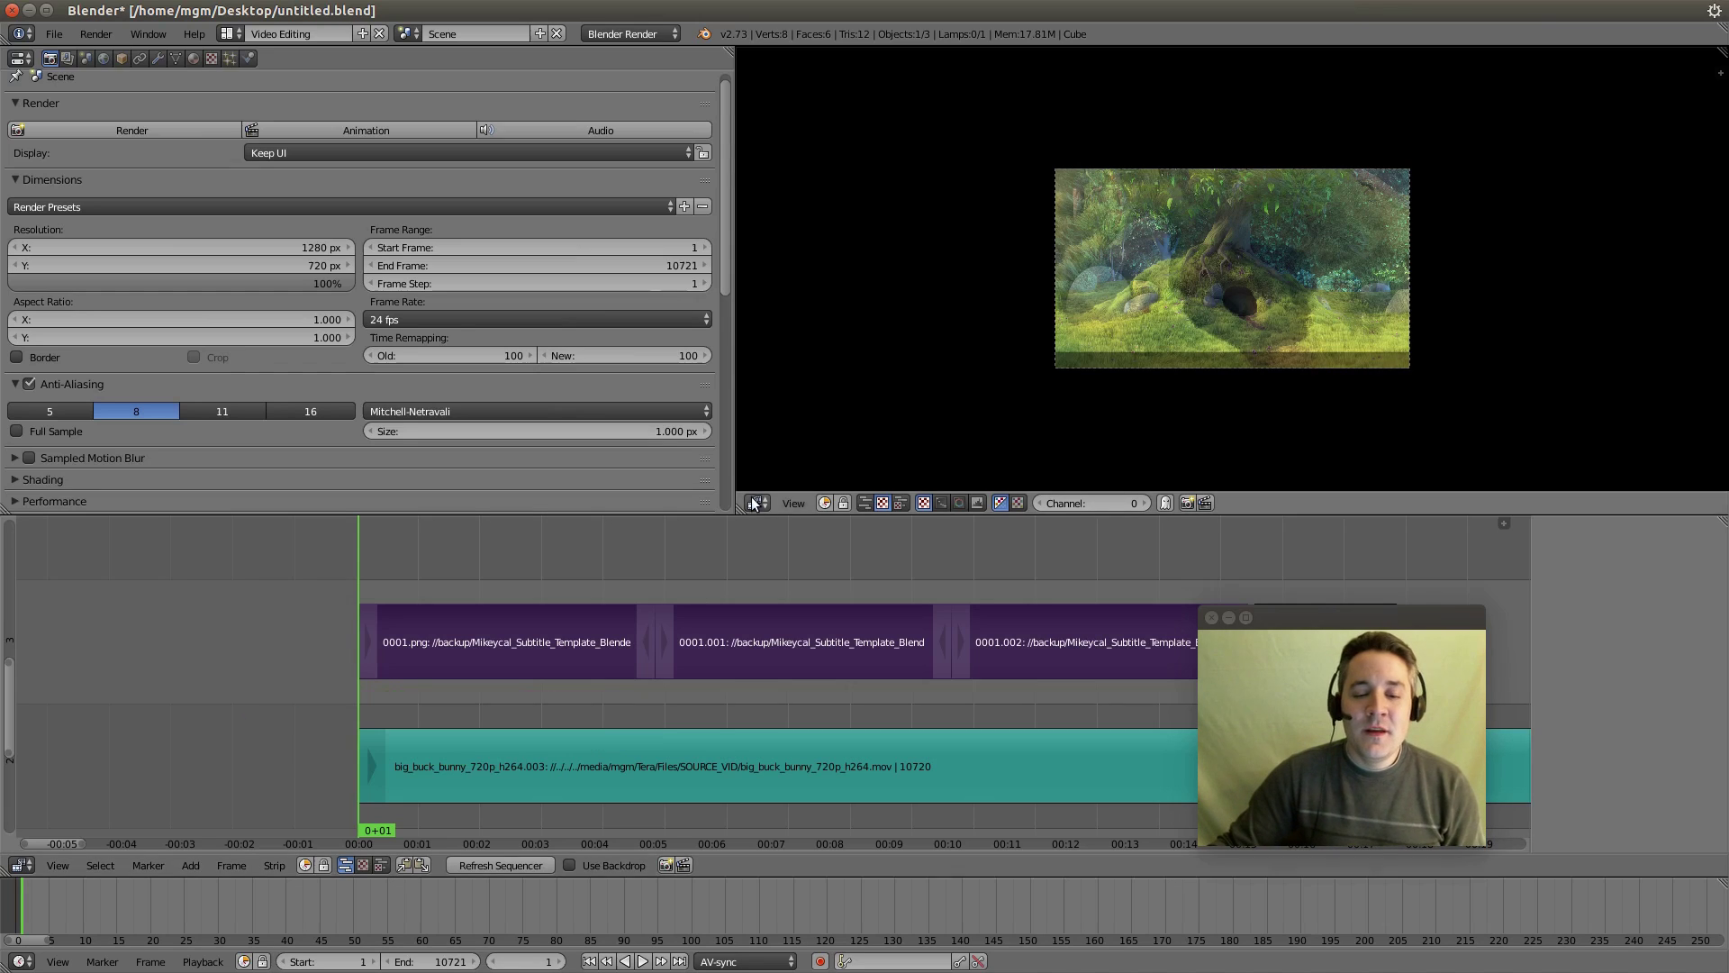
Step: Move strips 0001.001 and 0001.002 up to channel 4, then reselect 0001.png
right_click(517, 645)
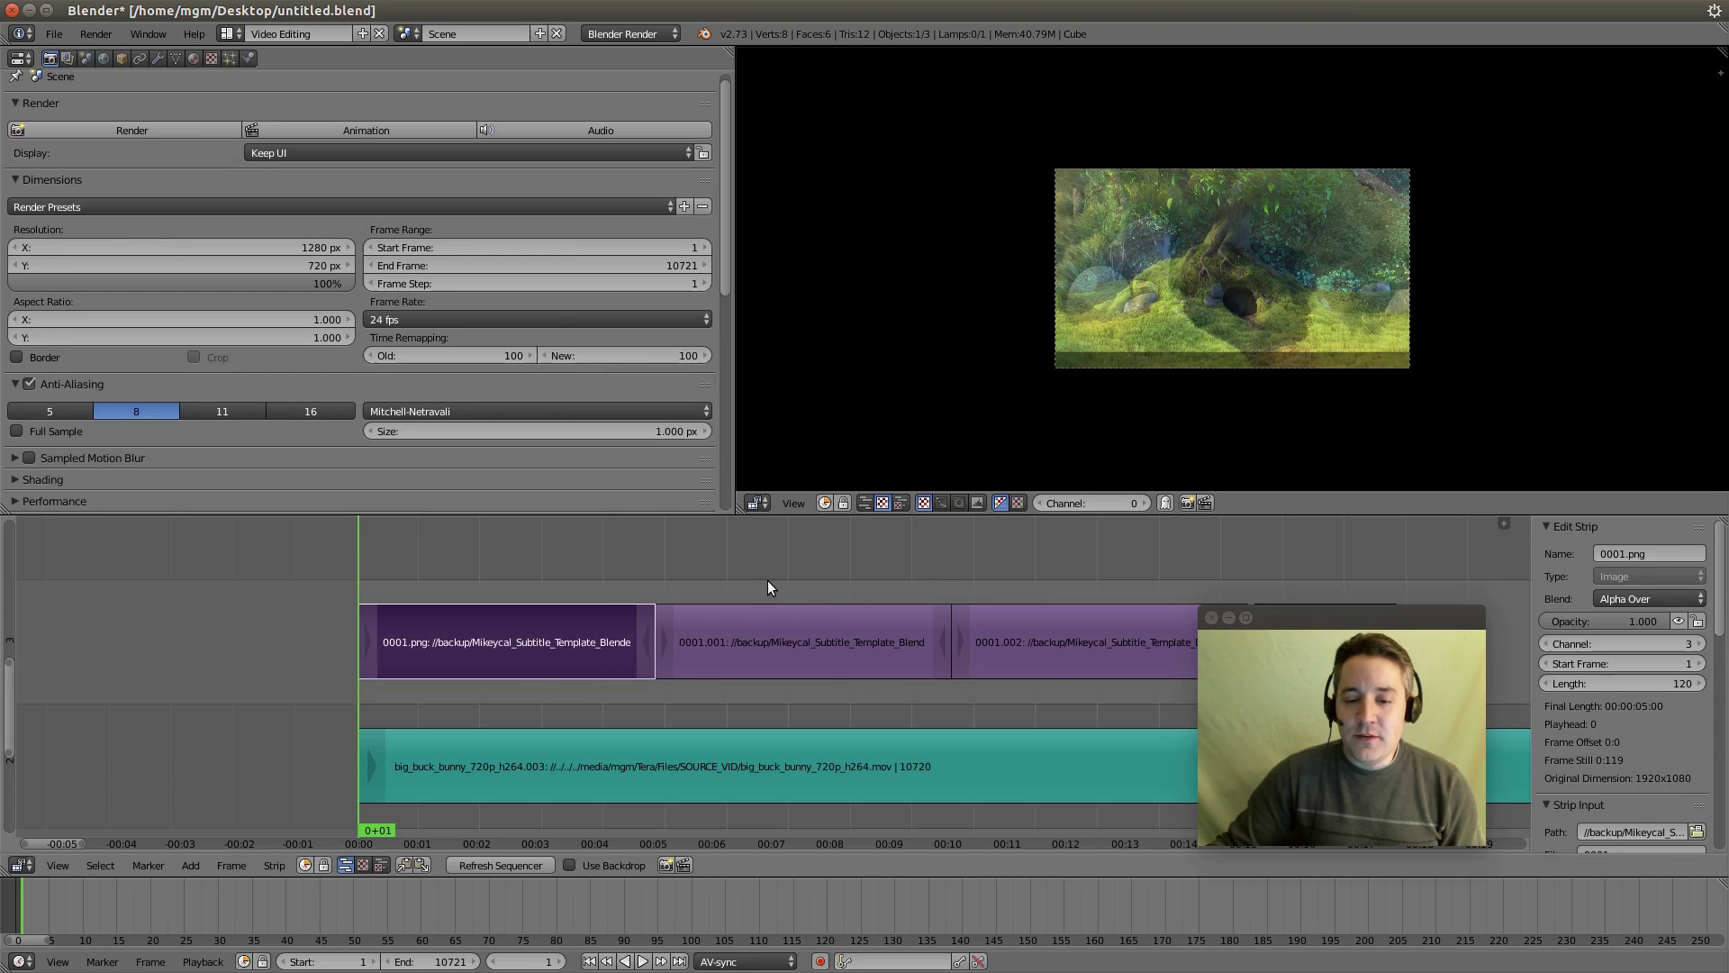
scroll(768, 580, down, 6)
scroll(776, 632, down, 2)
right_click(775, 630)
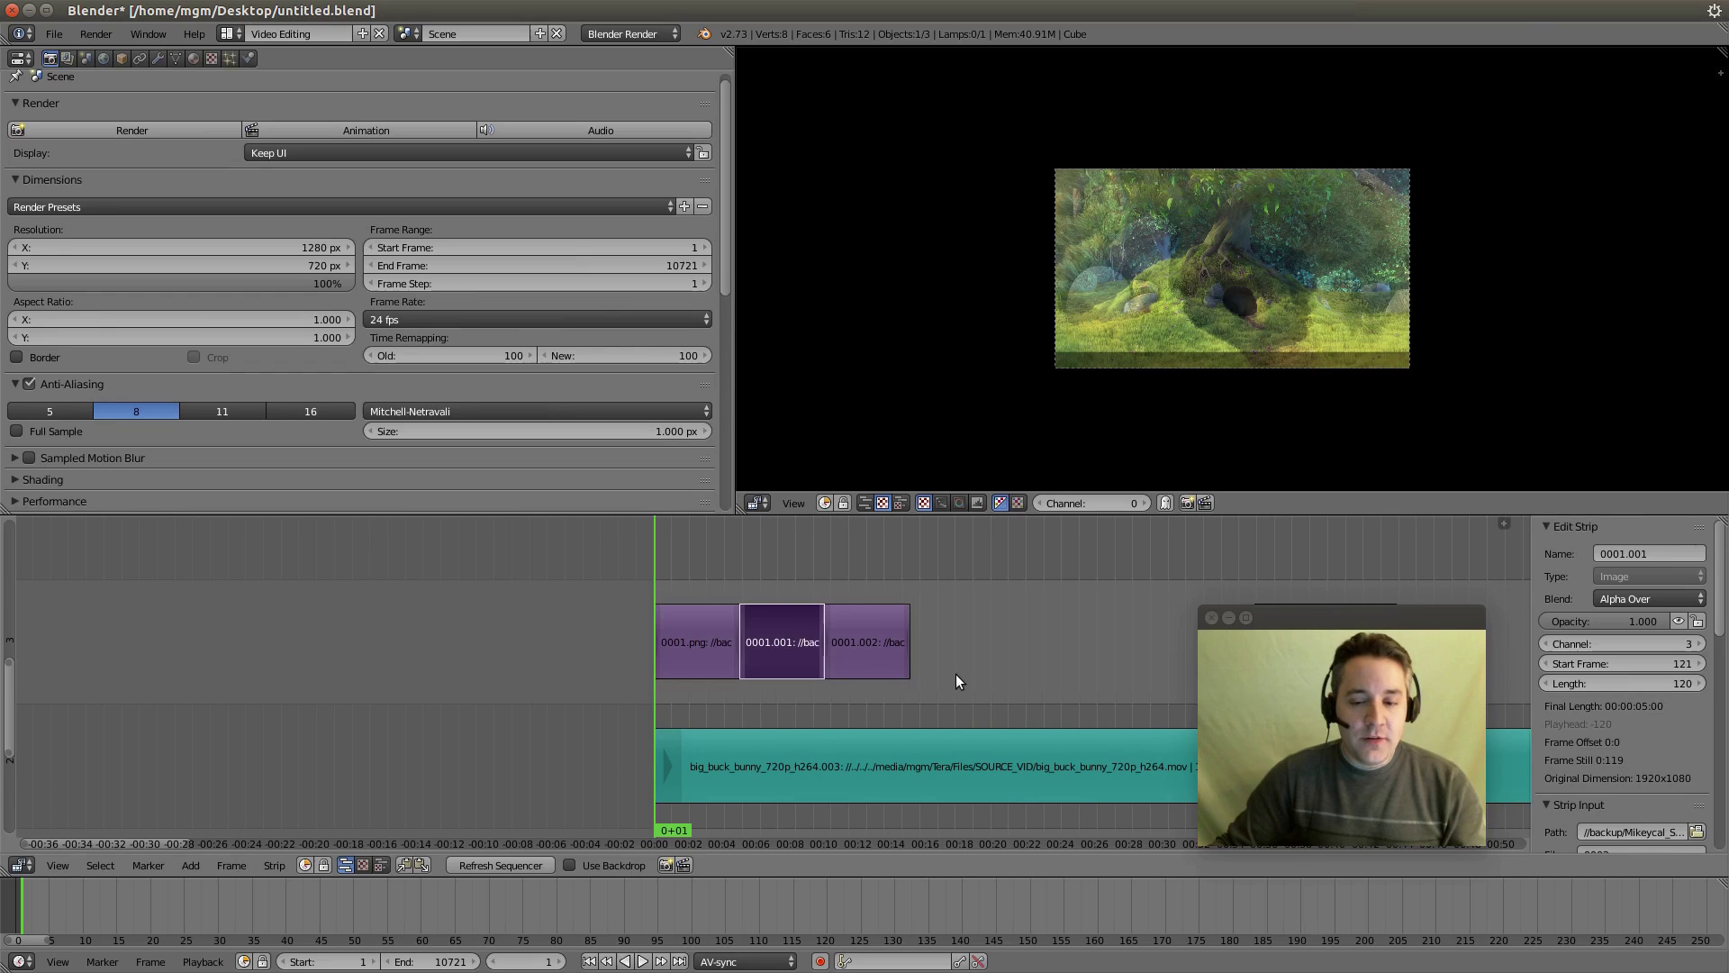
shift+right_click(878, 641)
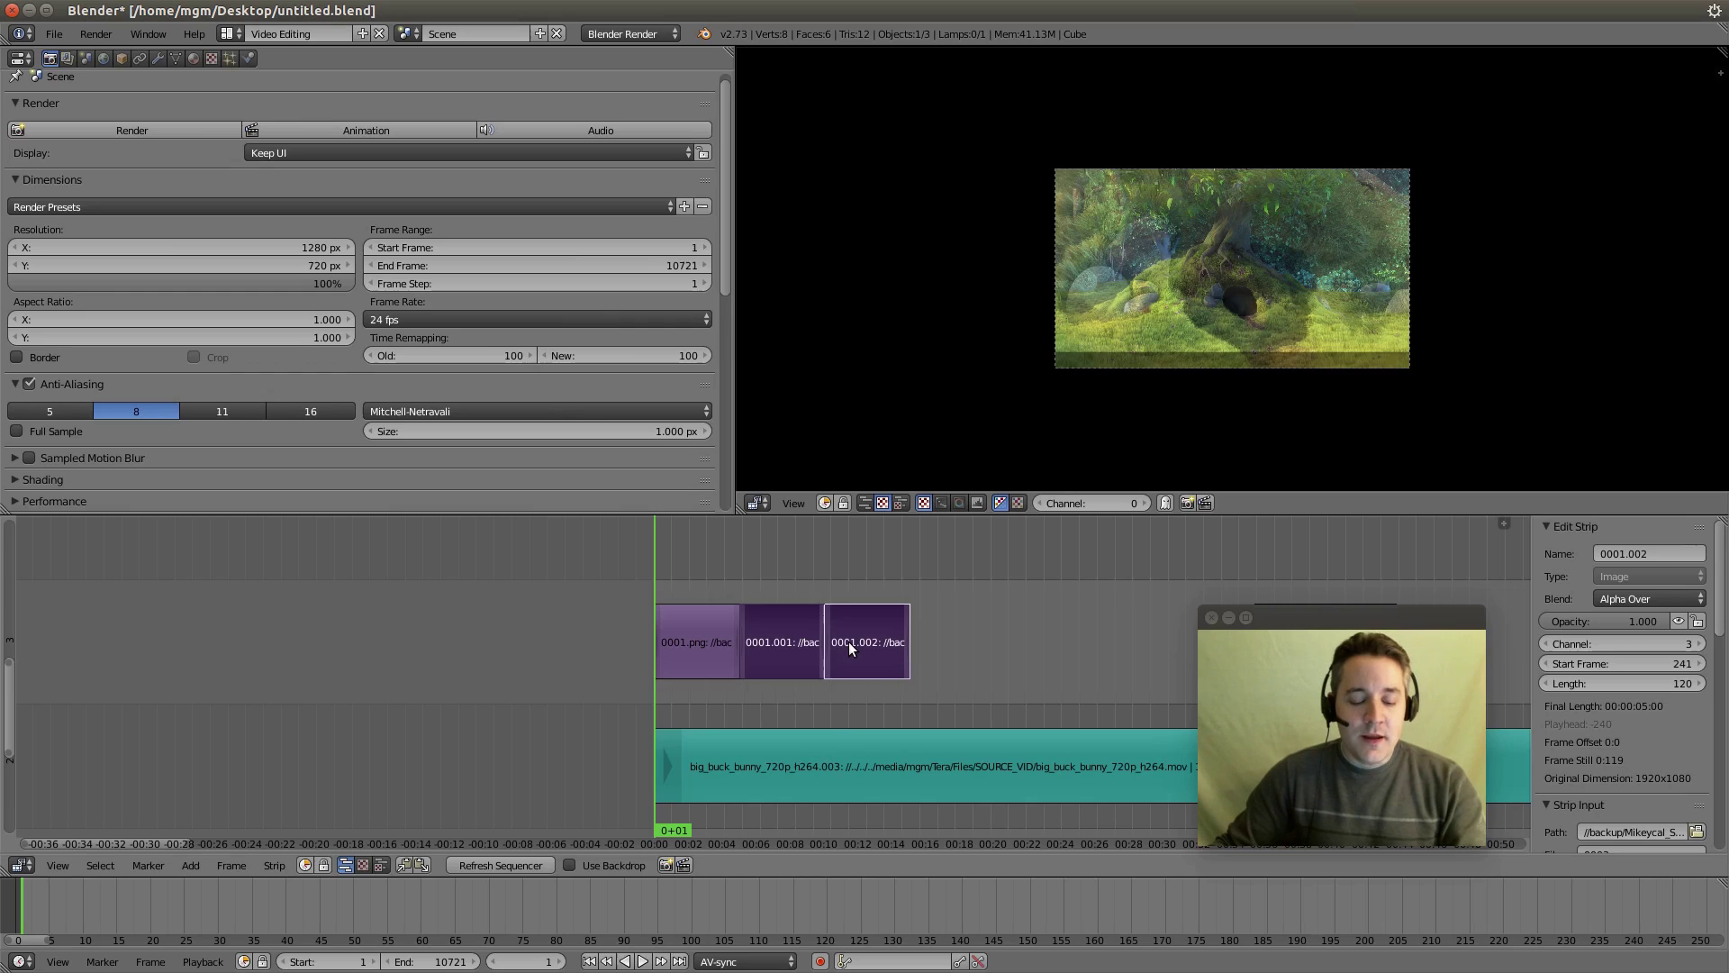
key(g)
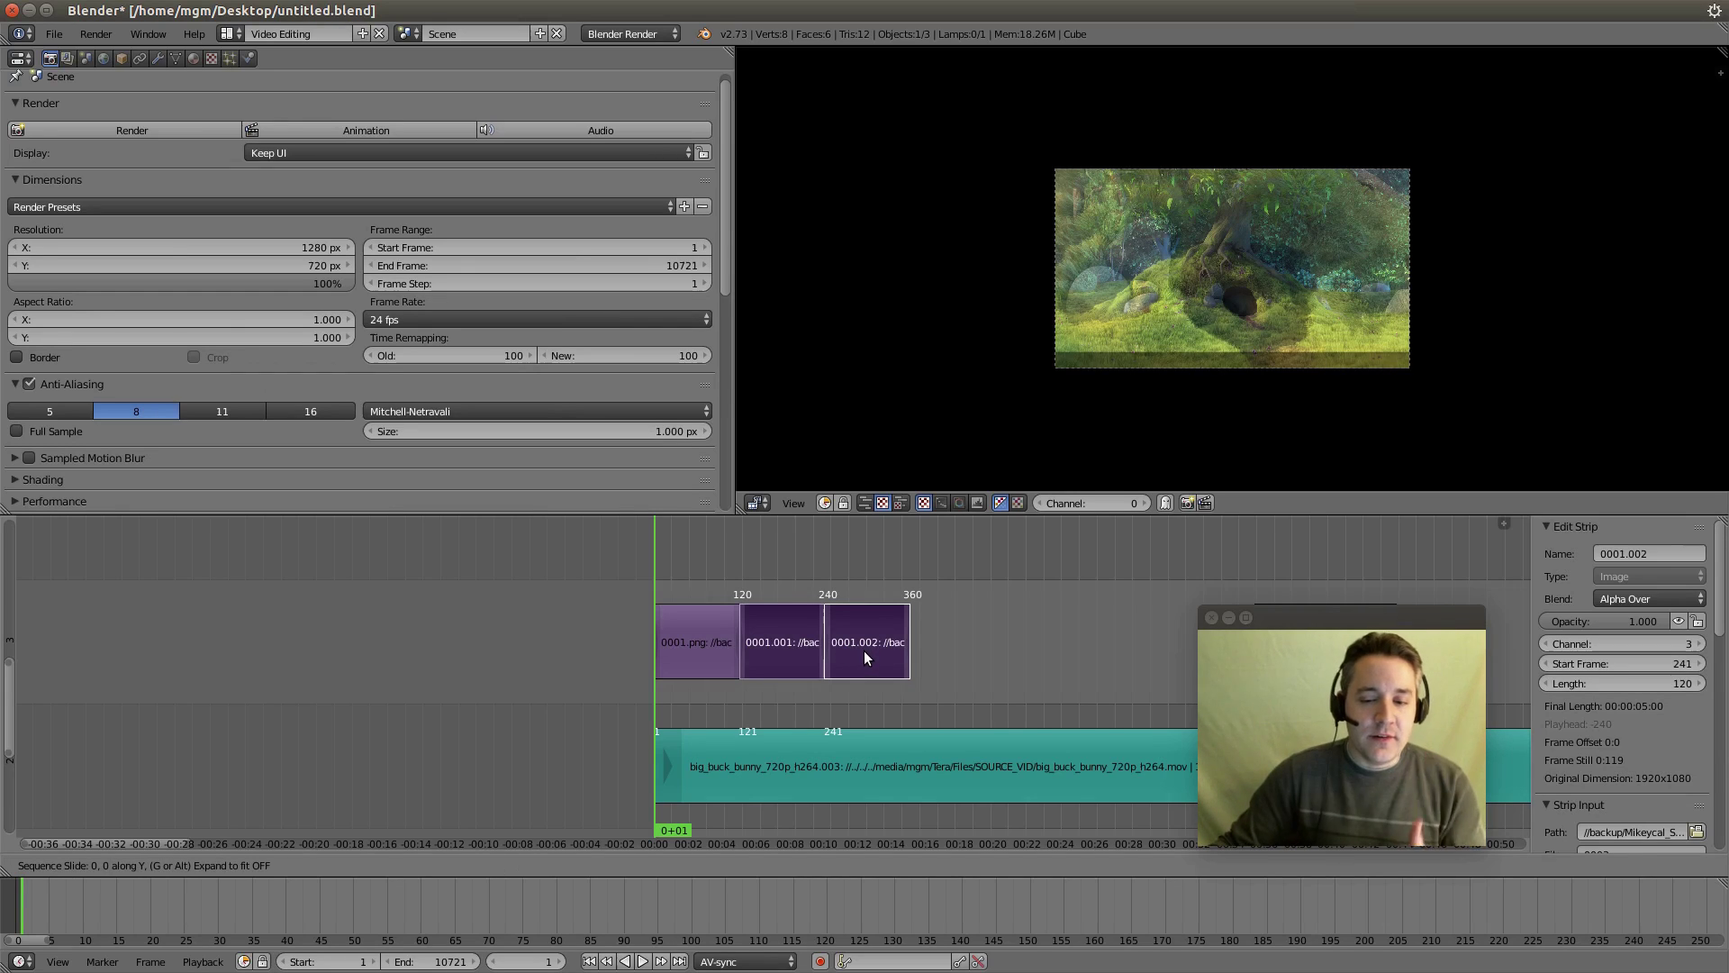
click(860, 797)
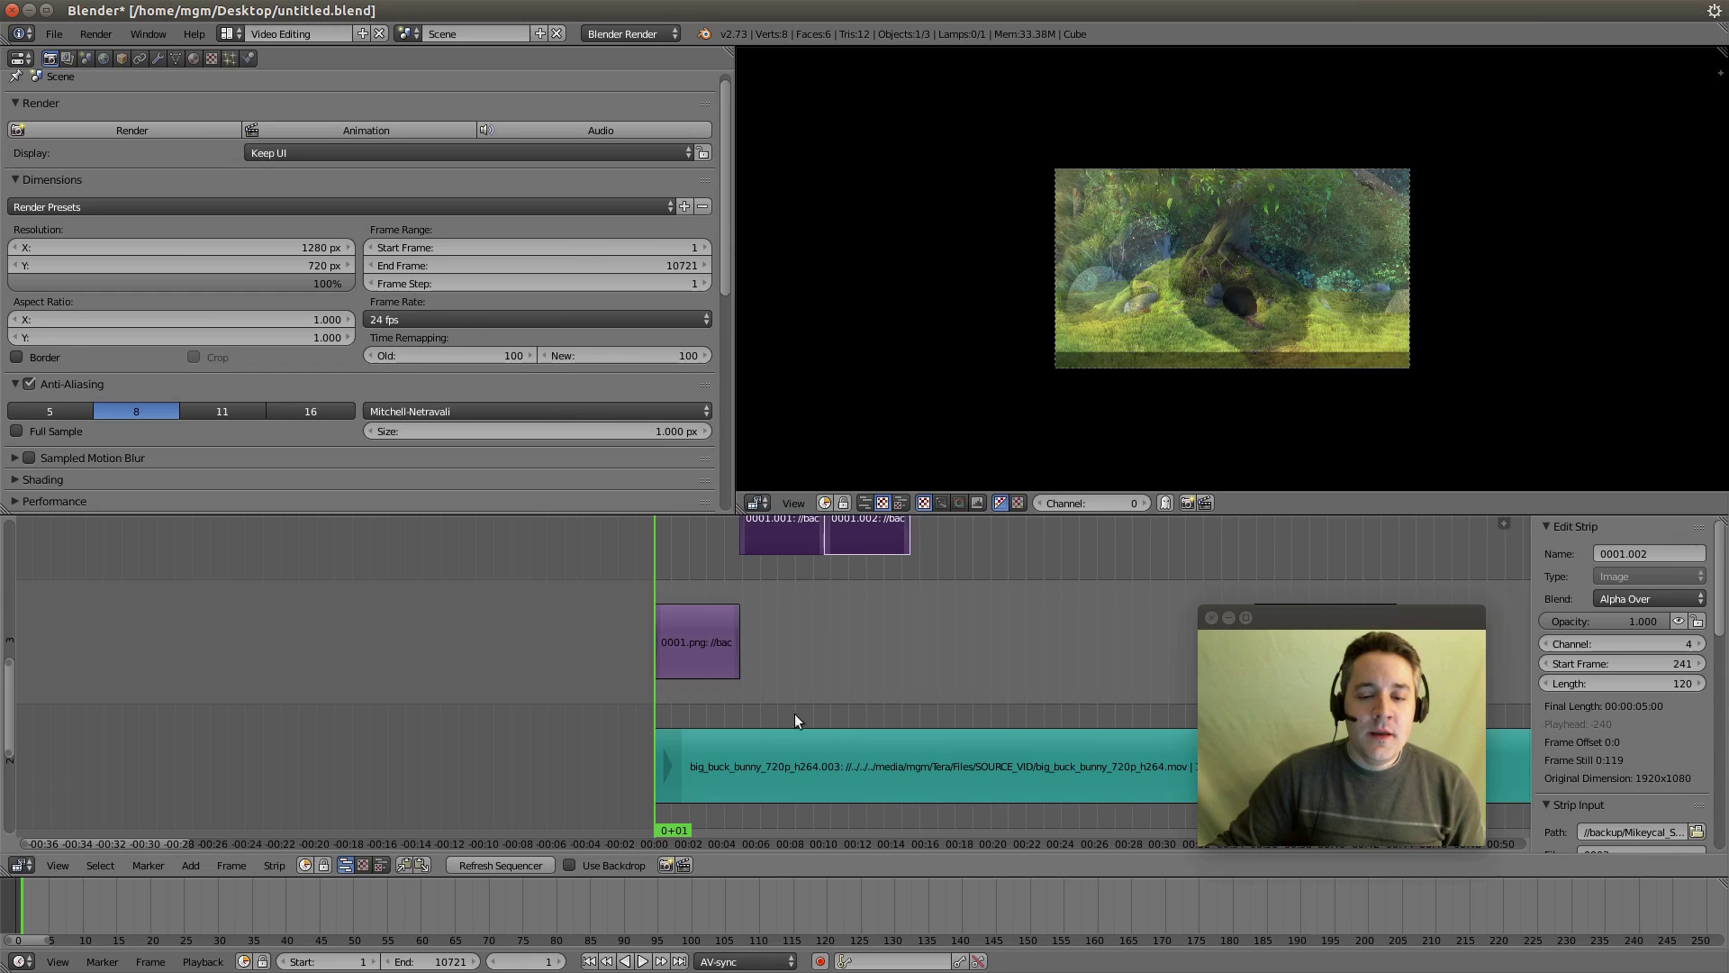
right_click(700, 635)
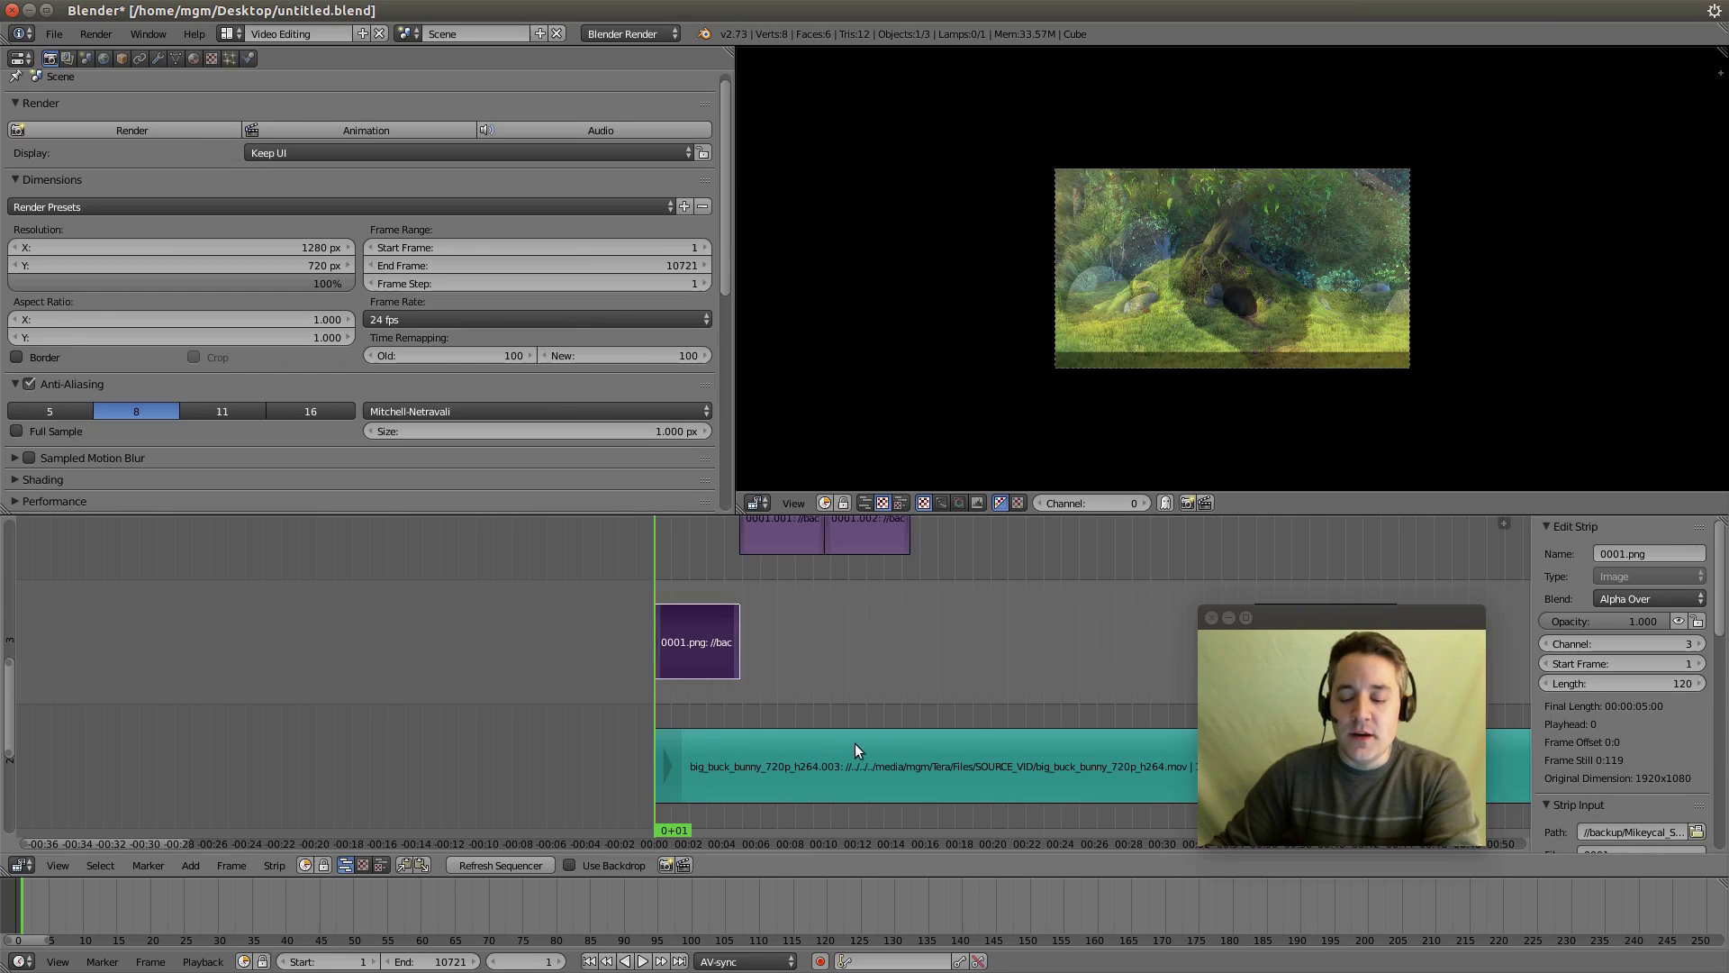
Step: Set the 0001.png strip's length to 10720 frames and scrub later to check the bar
key(Home)
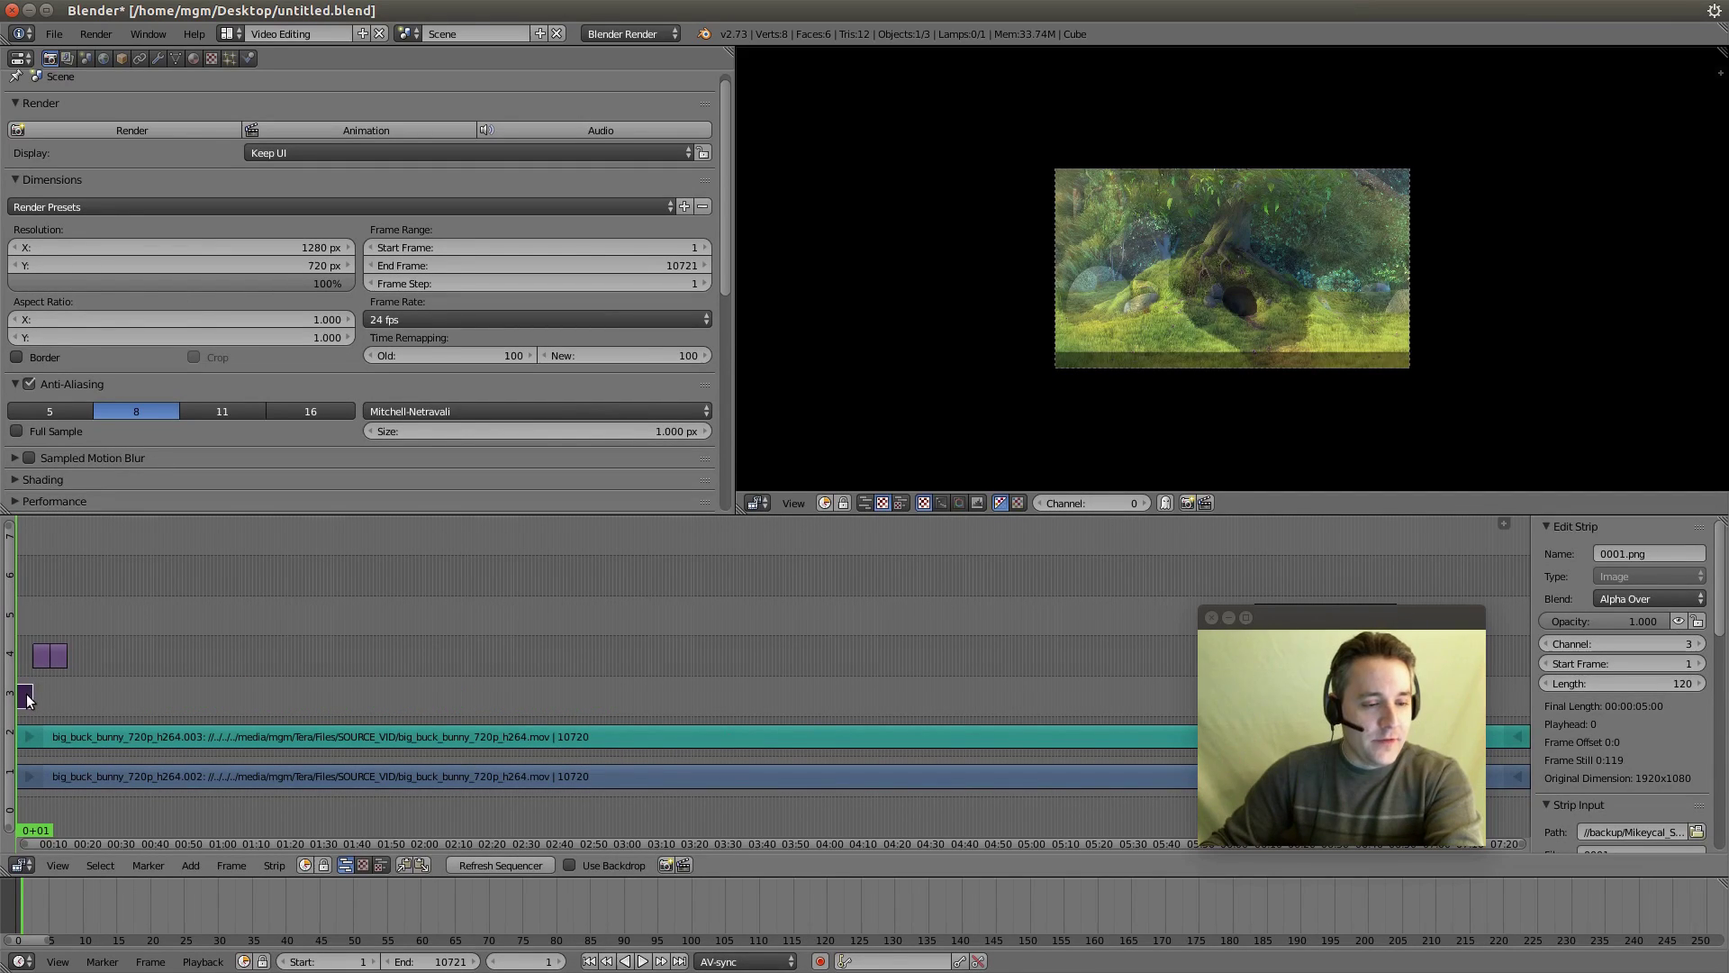
click(1660, 683)
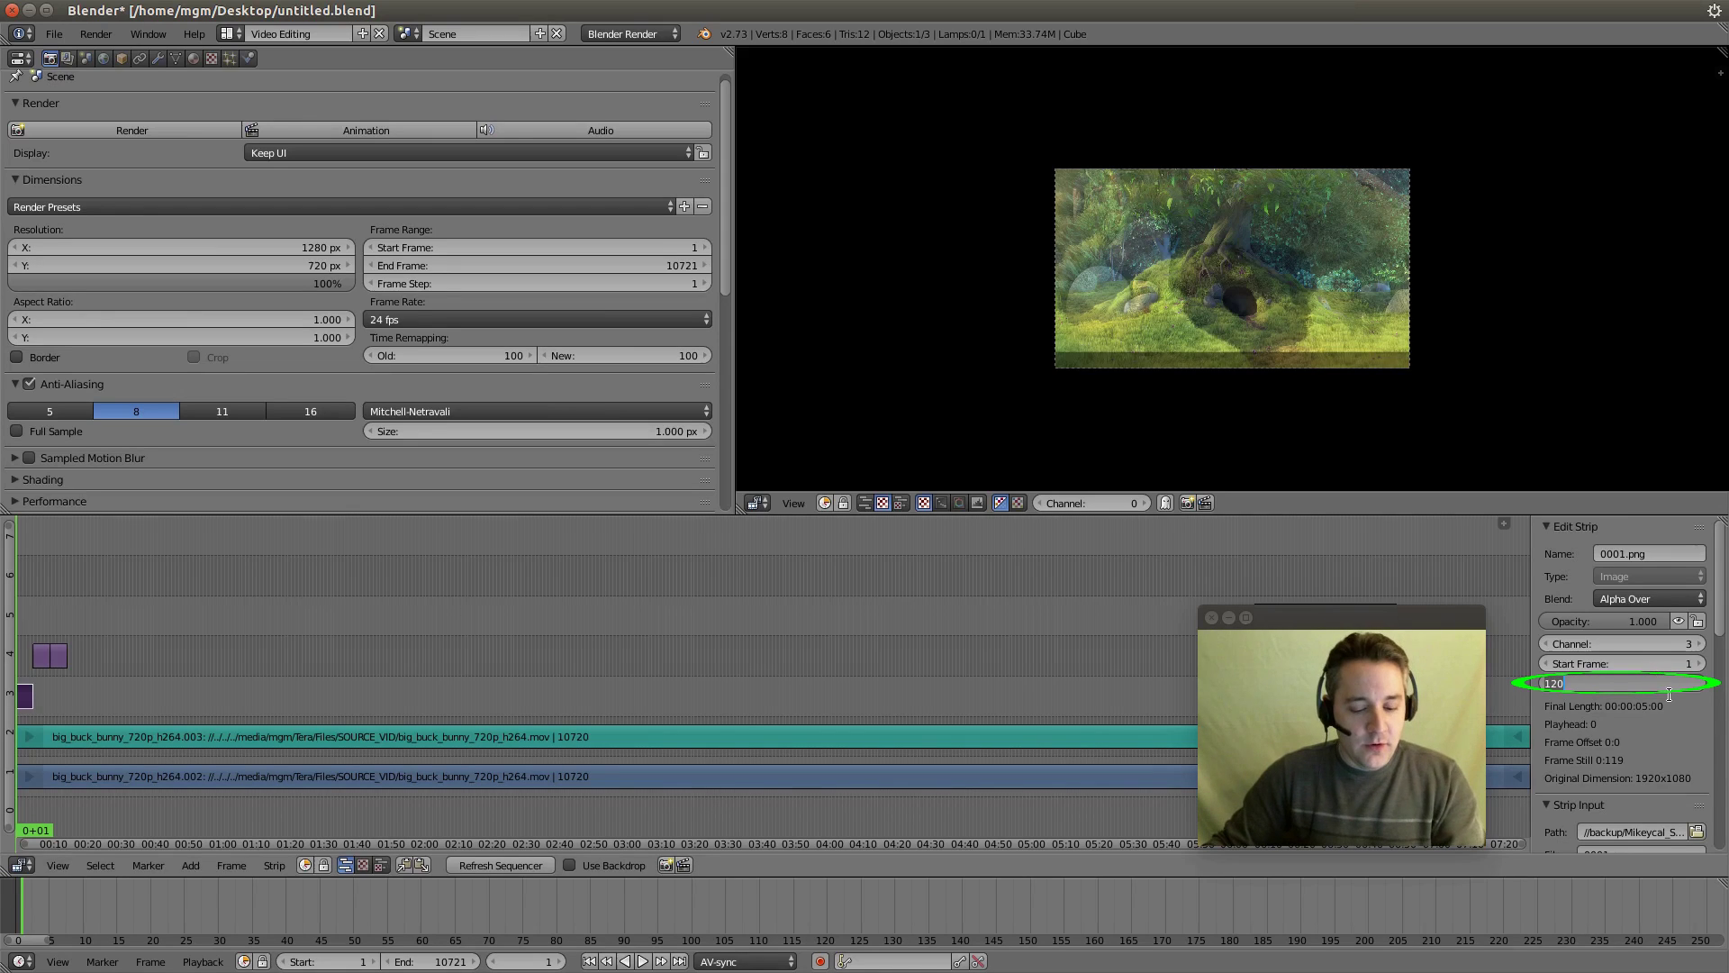
text(107)
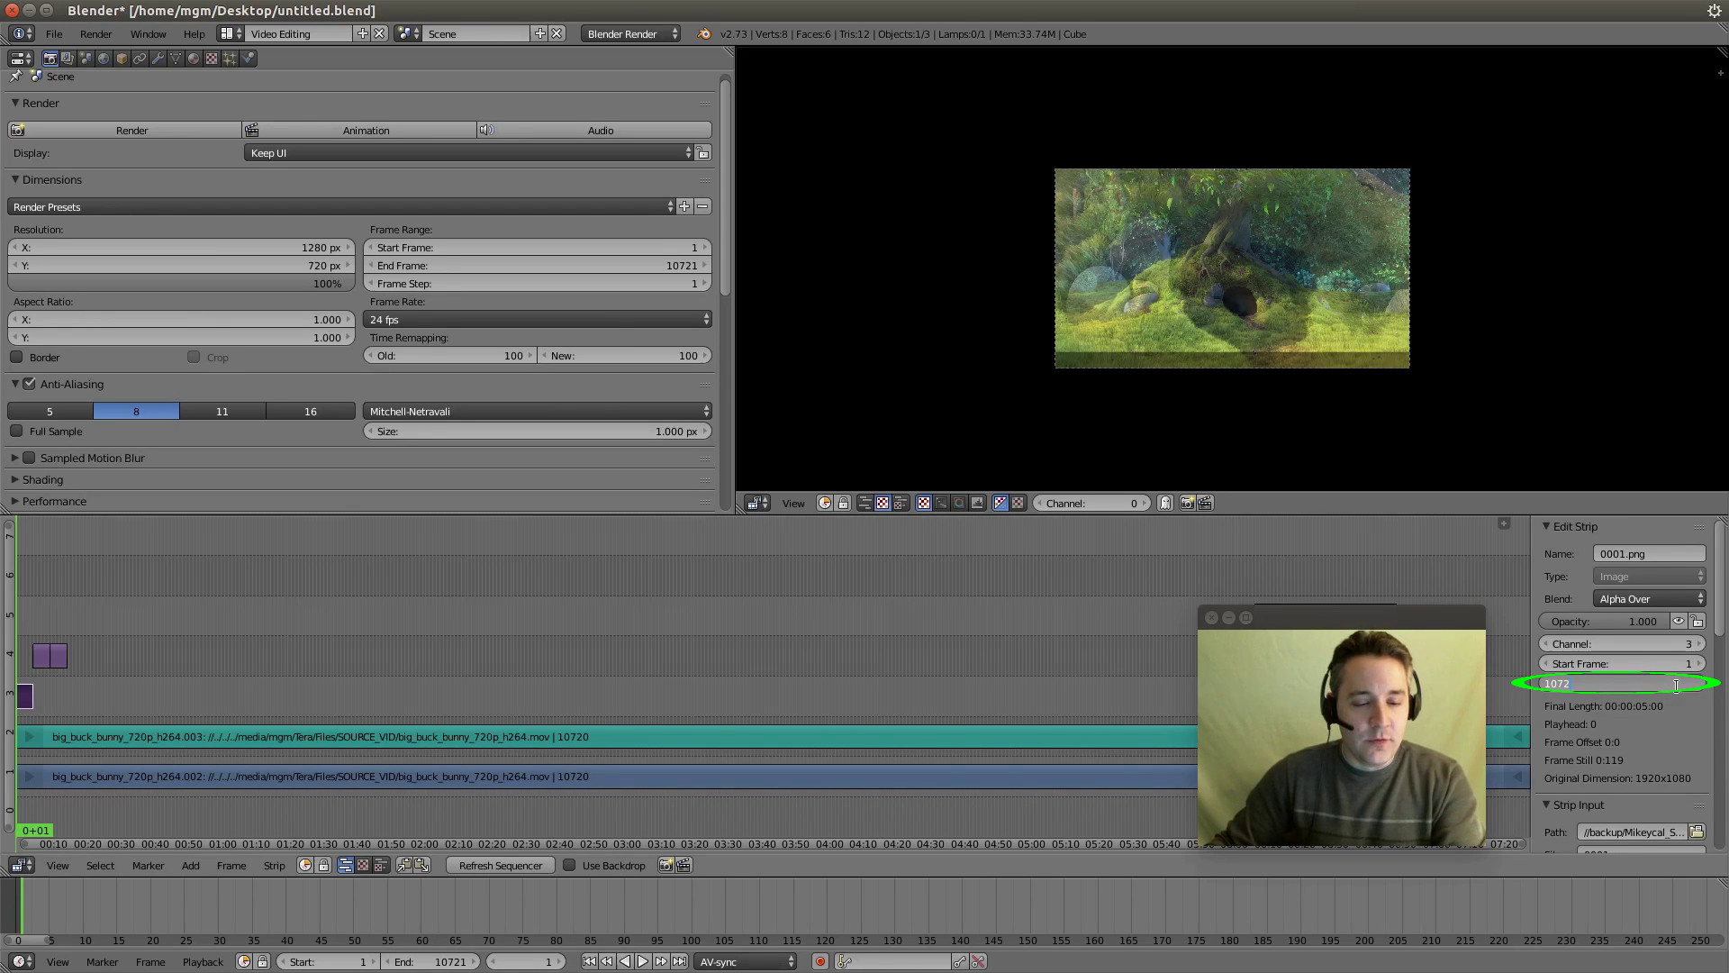
text(20)
key(Return)
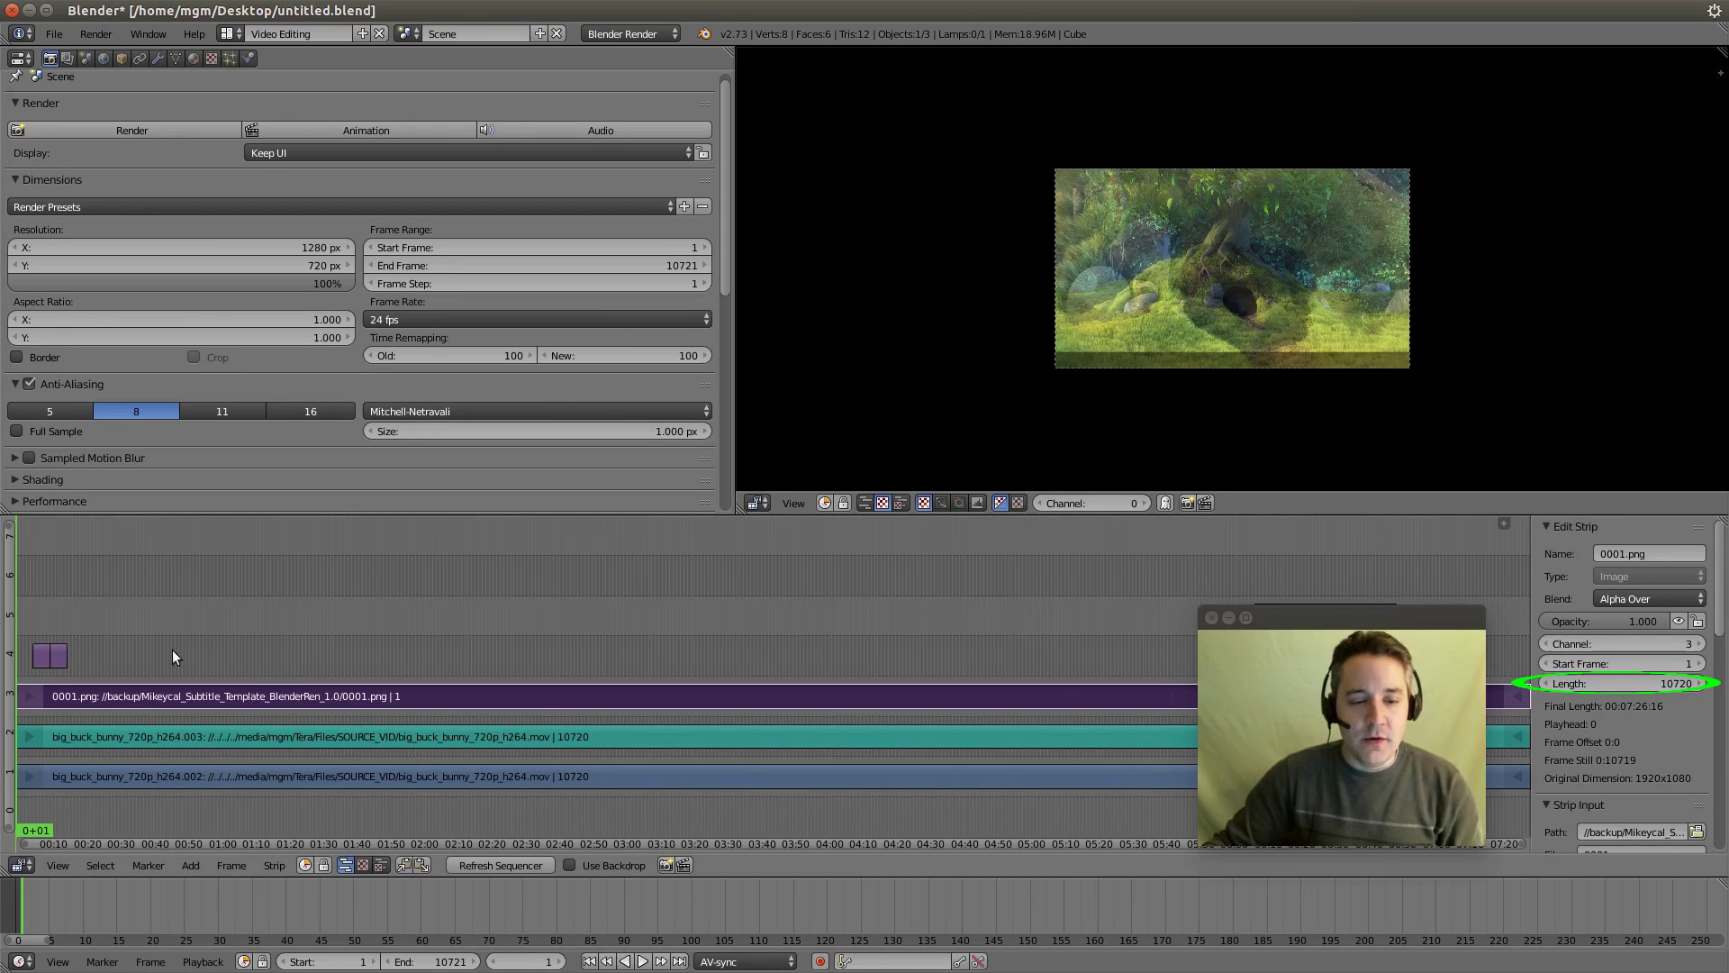
drag(169, 651, 667, 619)
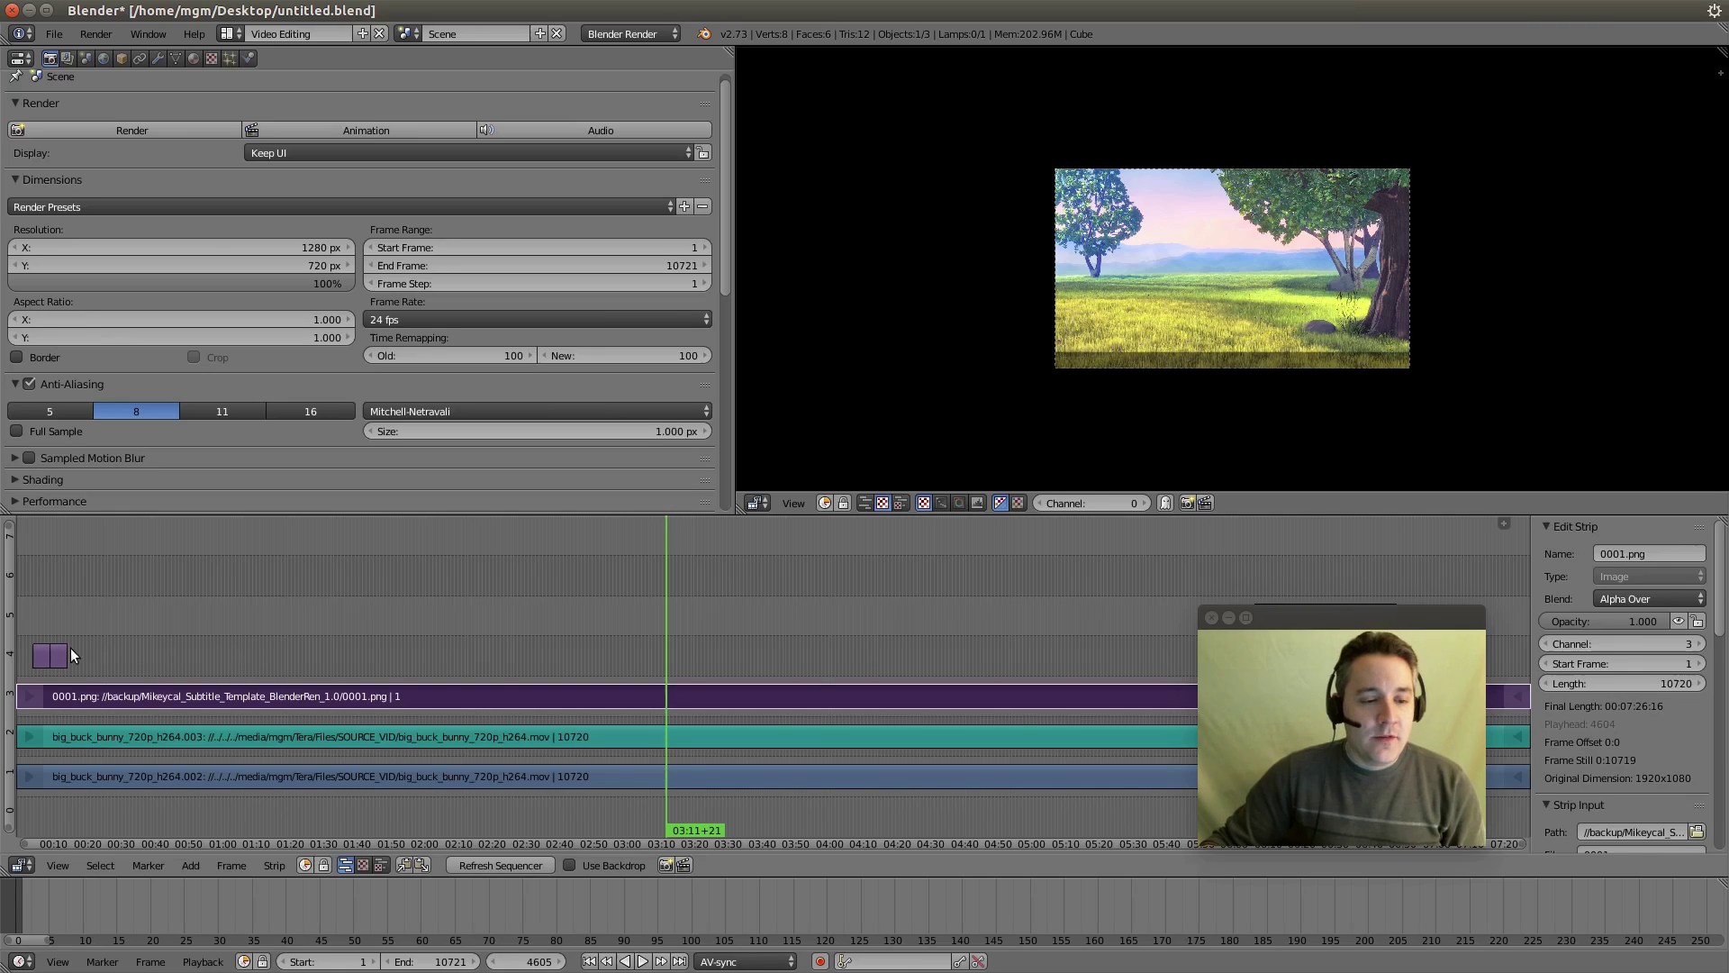
Step: Slide text strip 0001.001 on channel 4 so it starts at frame 1
key(Home)
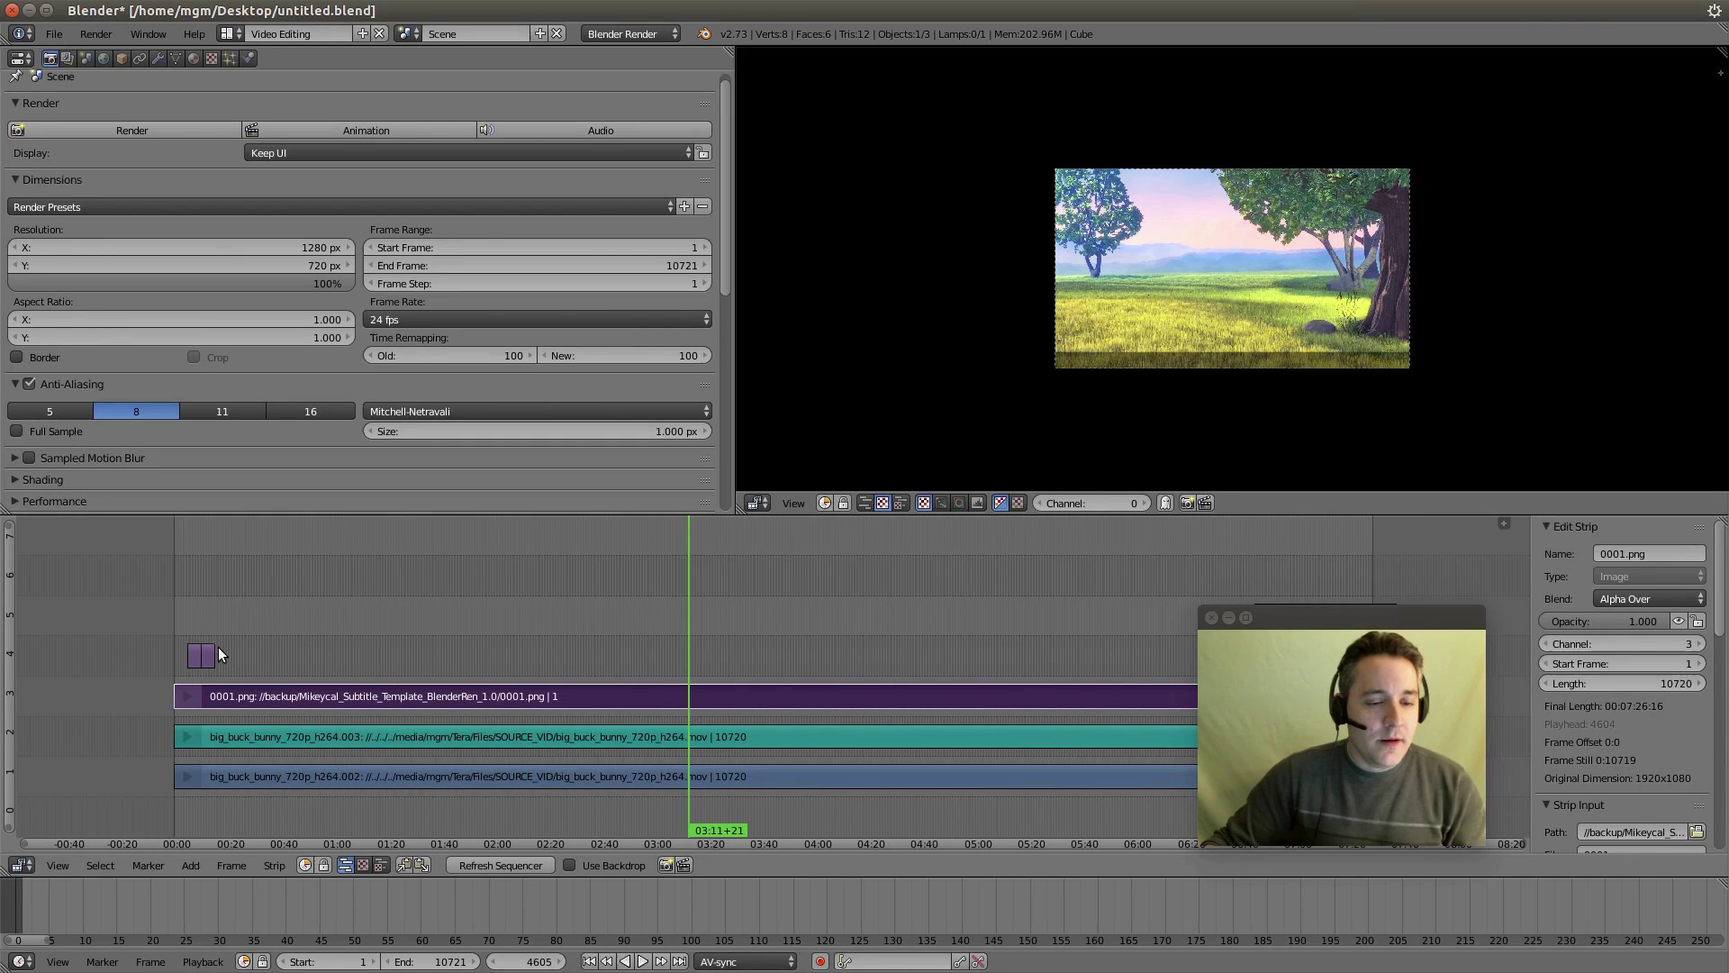
right_click(192, 654)
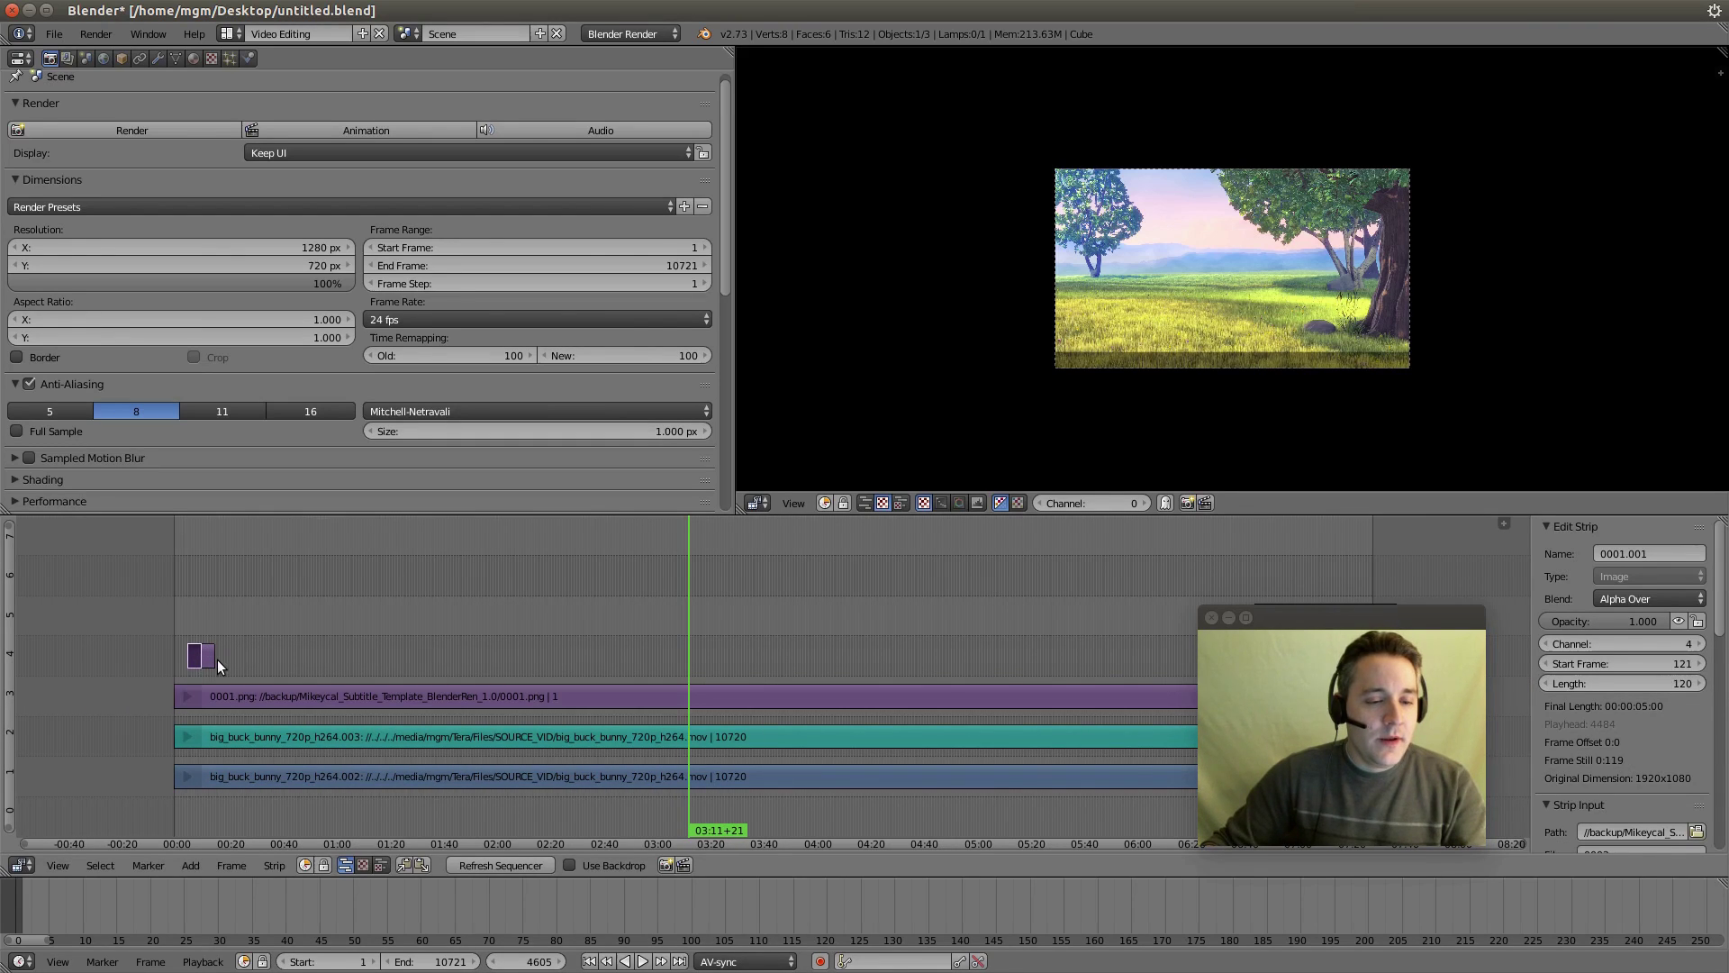
key(g)
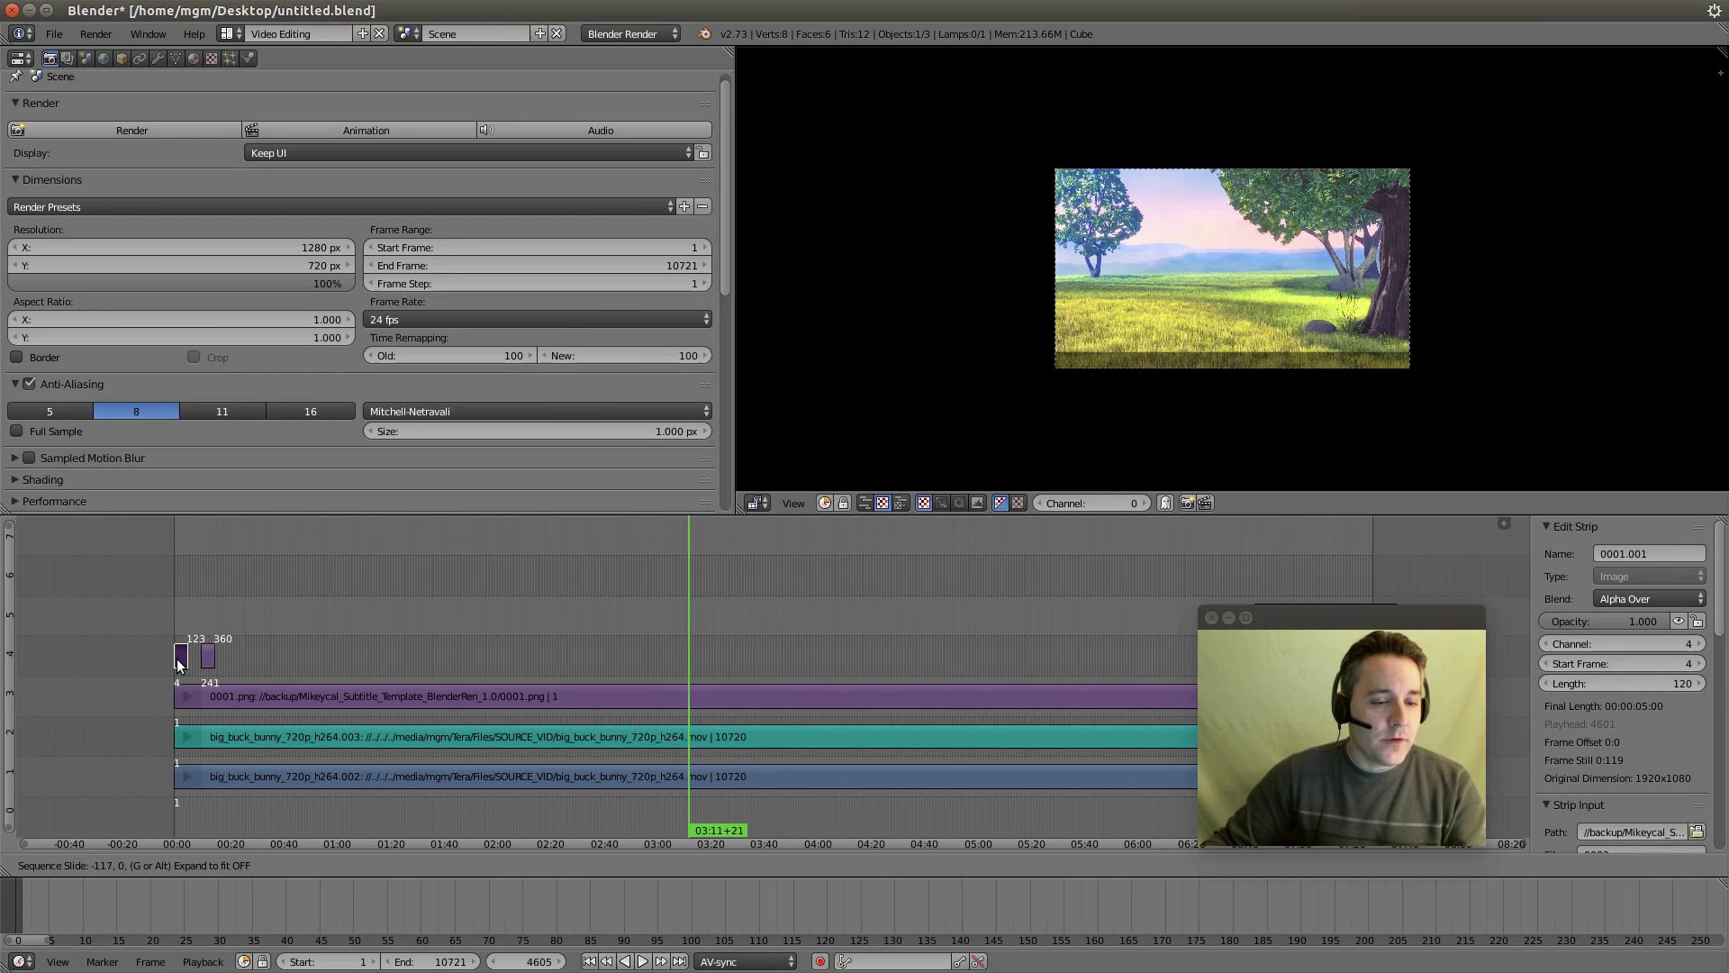
click(173, 657)
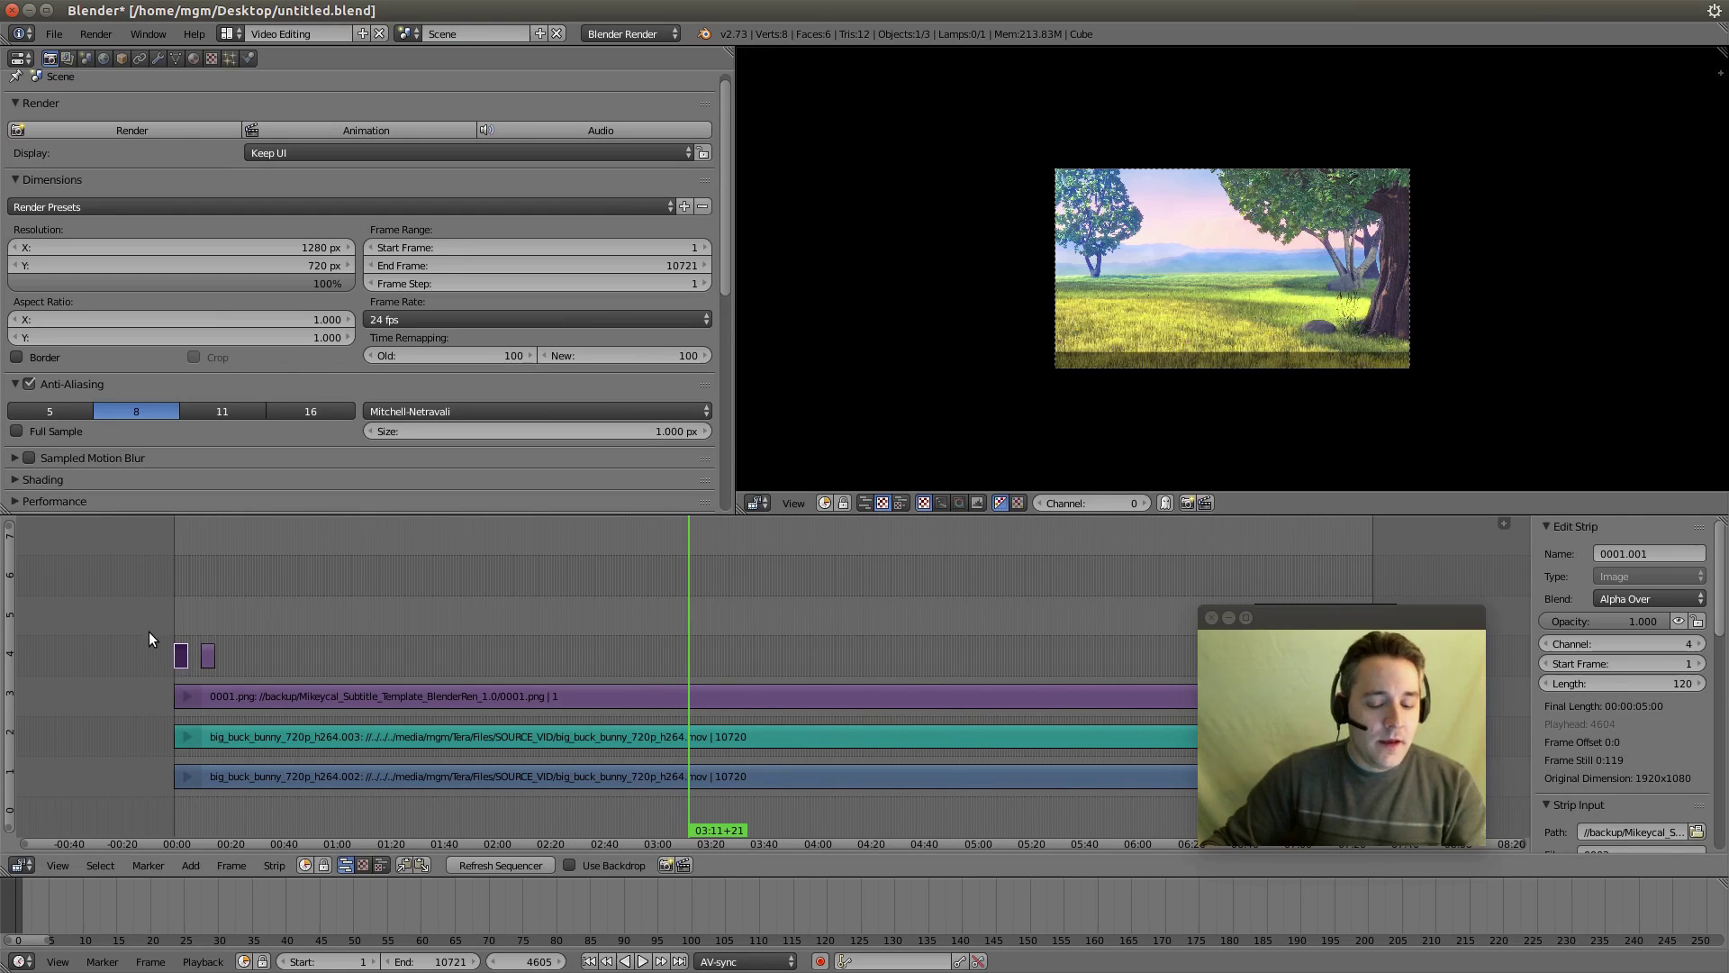
Step: Extend strip 0001.001's right end to 216 frames, before 0001.002 at frame 241
key(shift+b)
drag(122, 604, 388, 776)
click(325, 565)
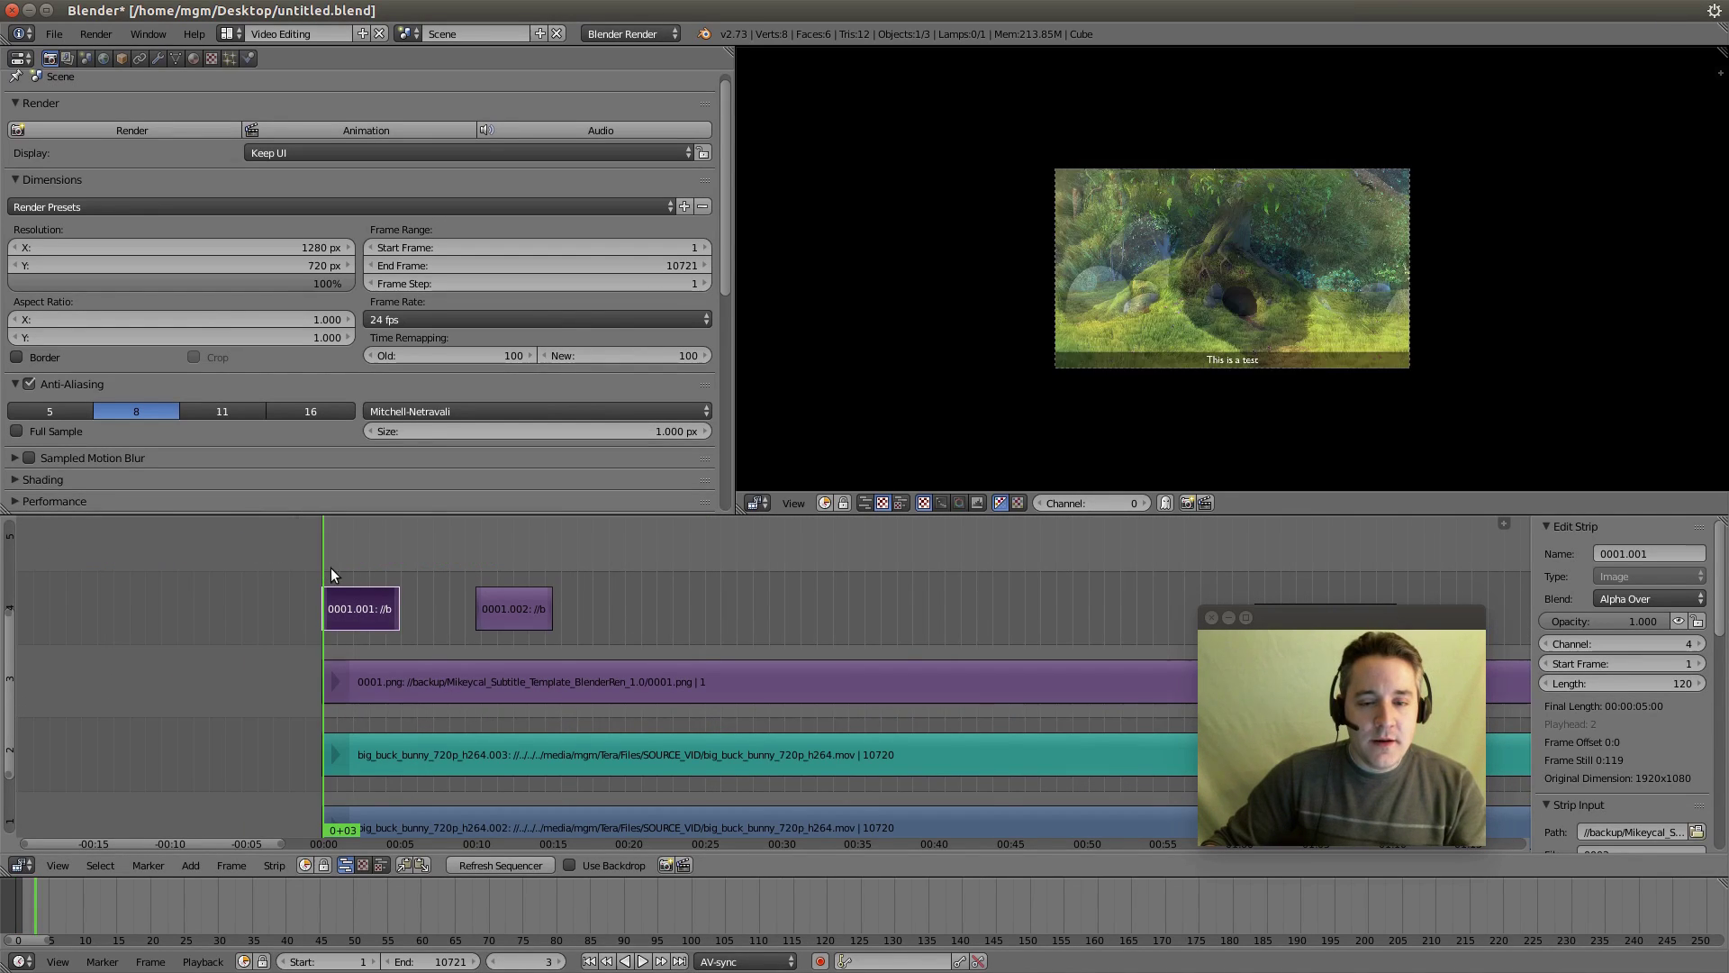
drag(331, 568, 381, 581)
right_click(398, 613)
key(g)
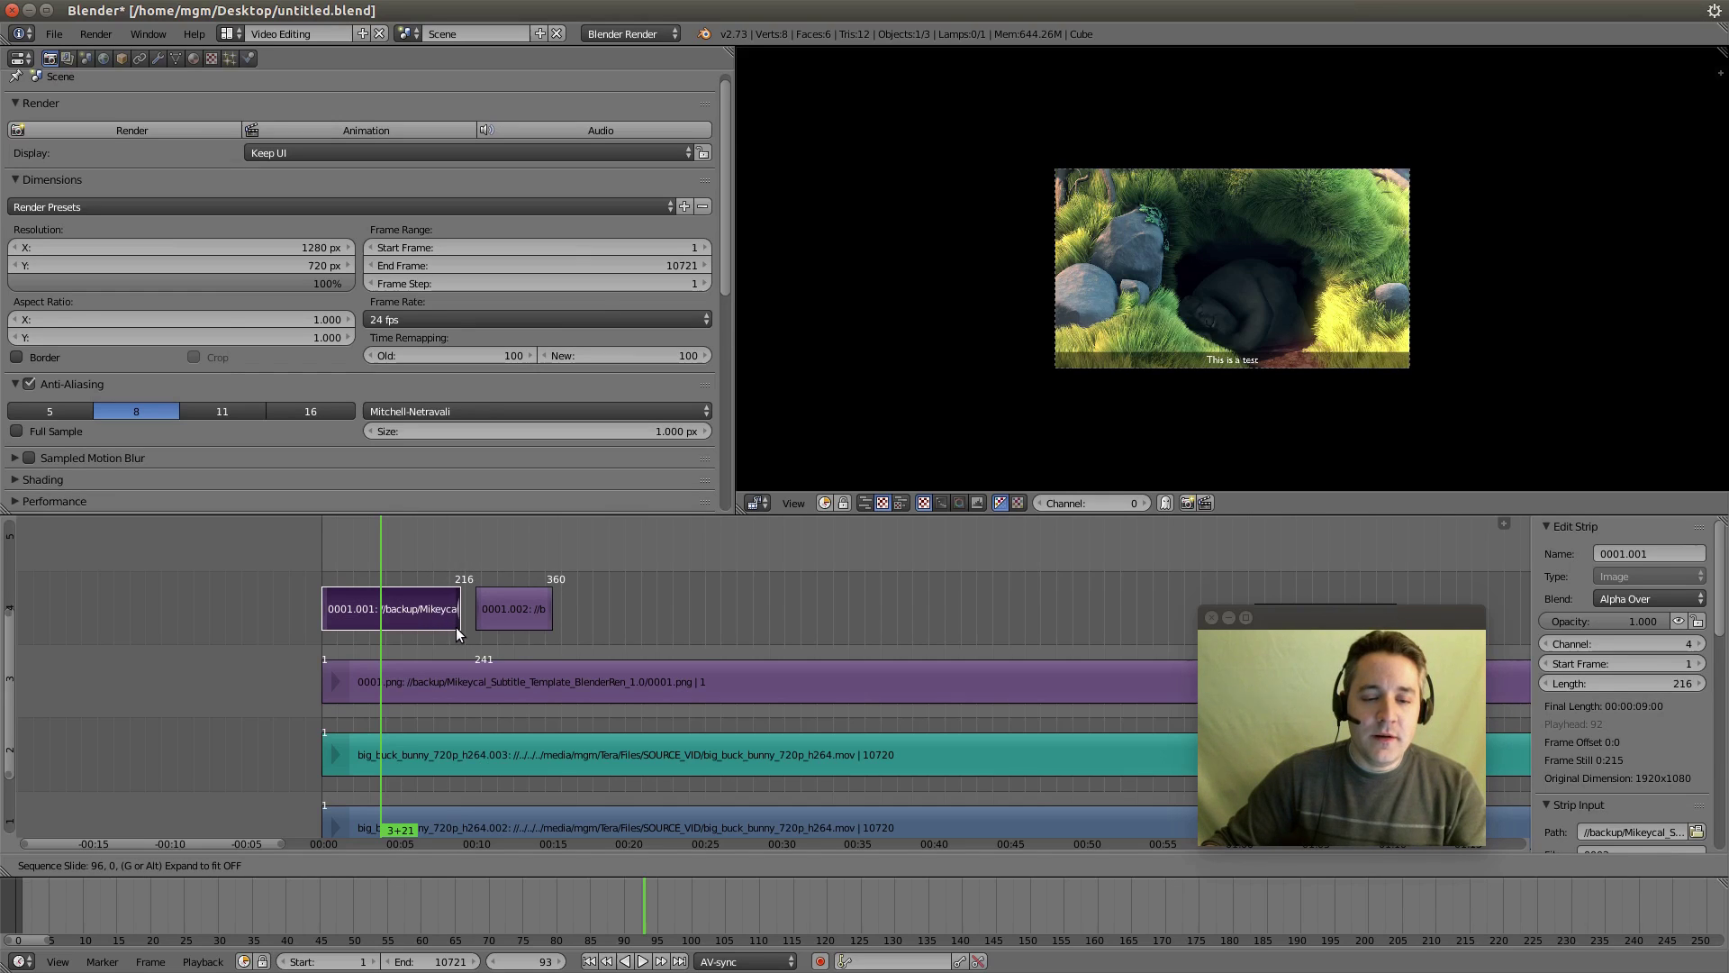
click(456, 627)
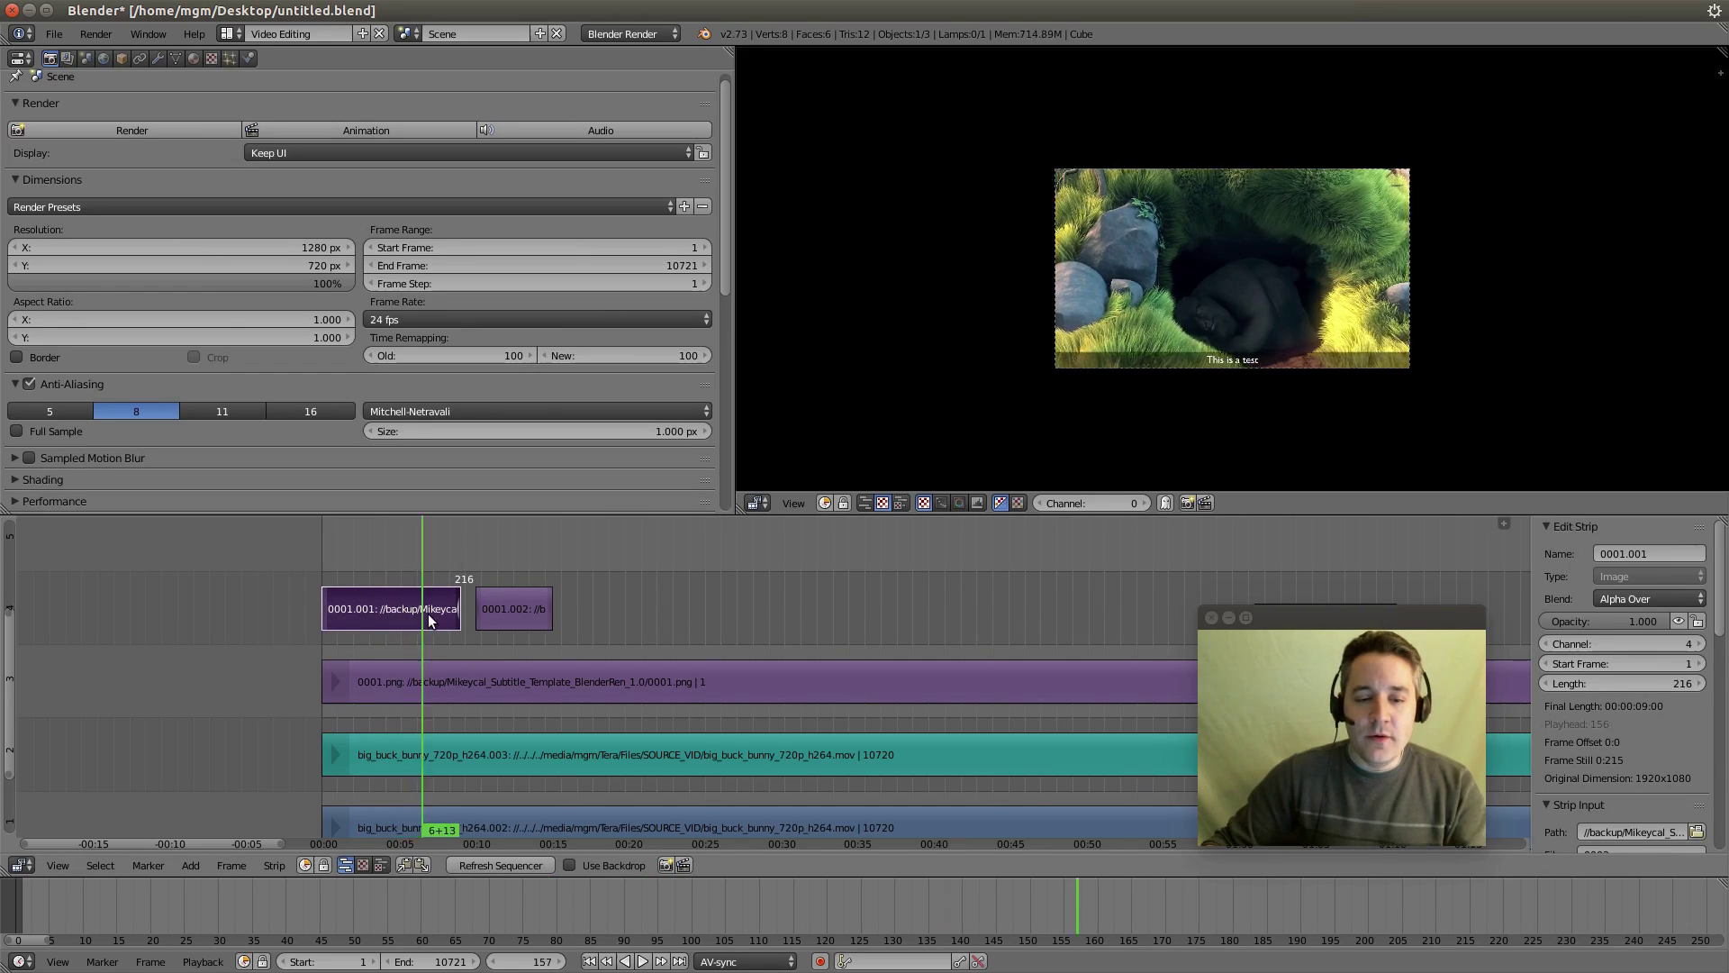
right_click(500, 610)
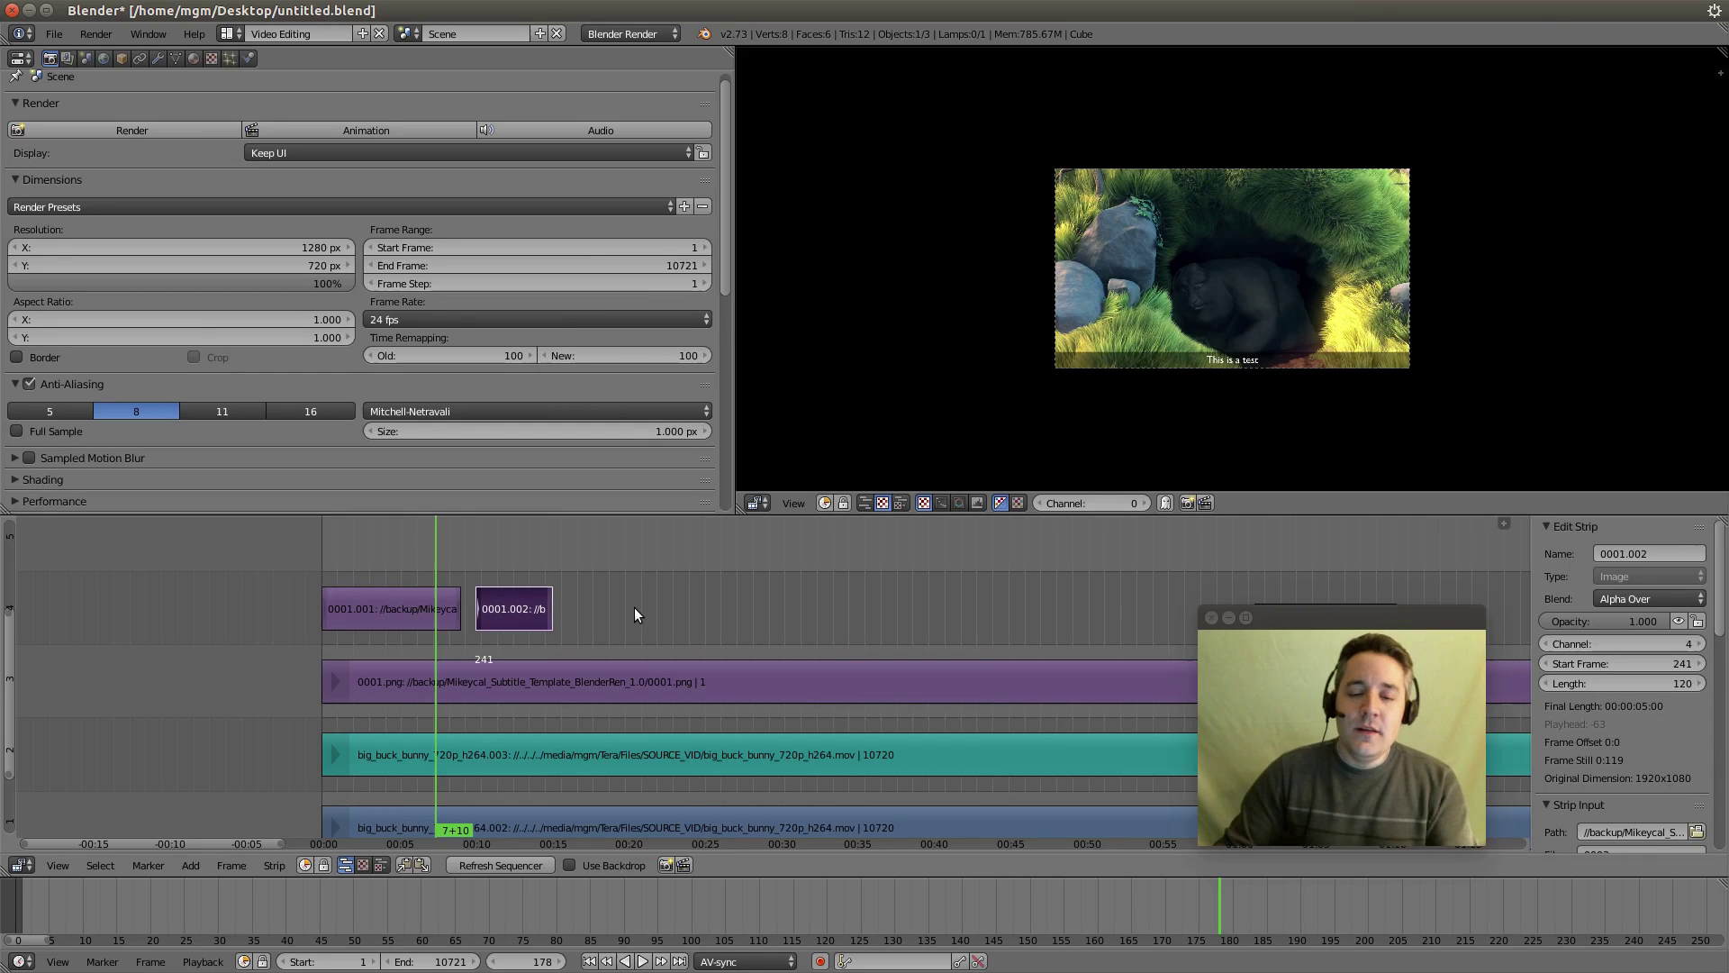